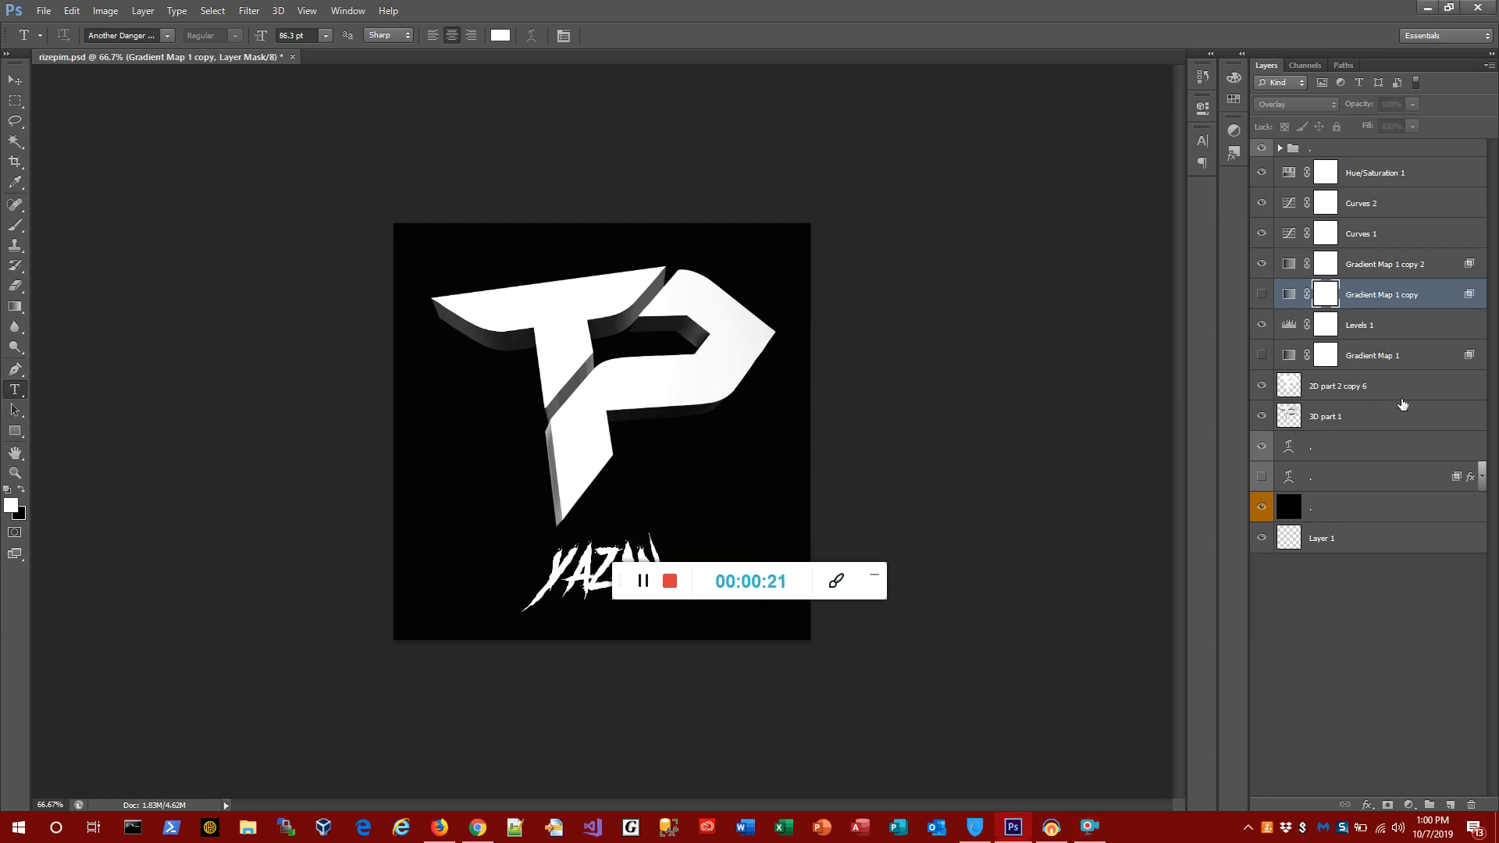
pyautogui.click(1362, 187)
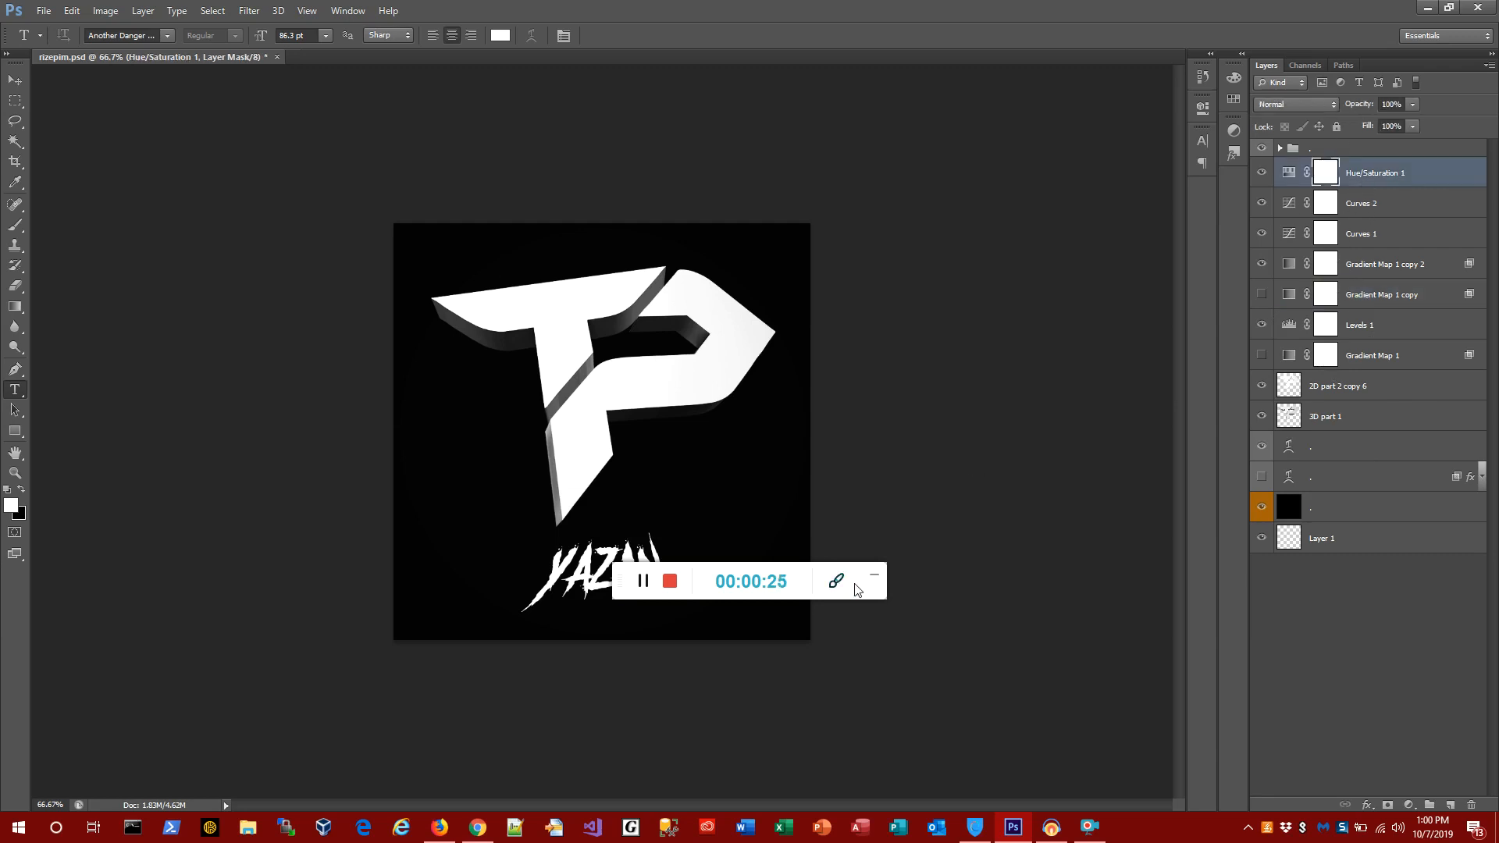
pyautogui.moveTo(856, 589); pyautogui.dragTo(1121, 790)
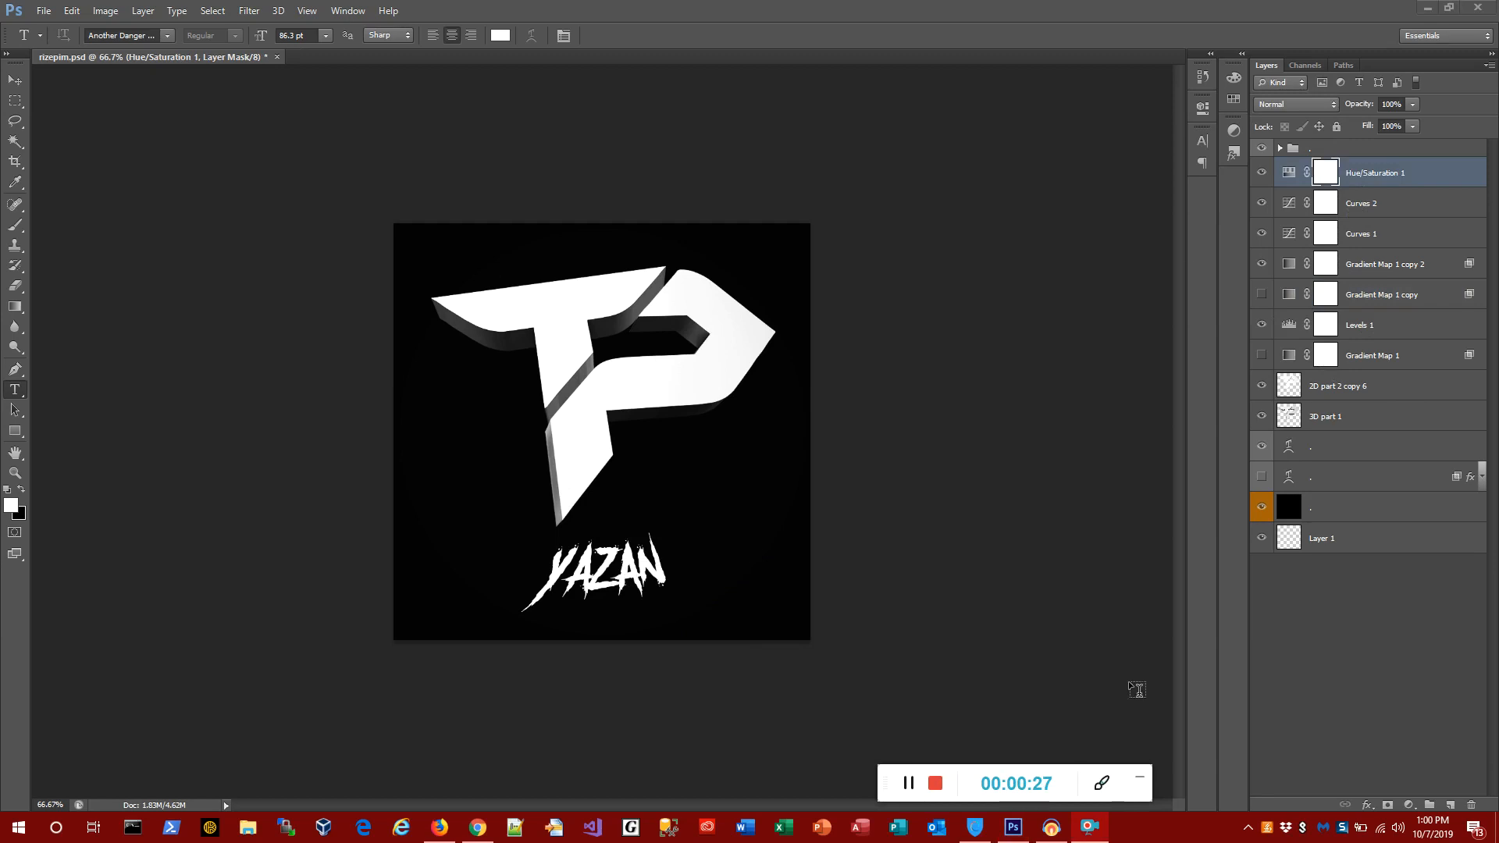
pyautogui.click(1343, 149)
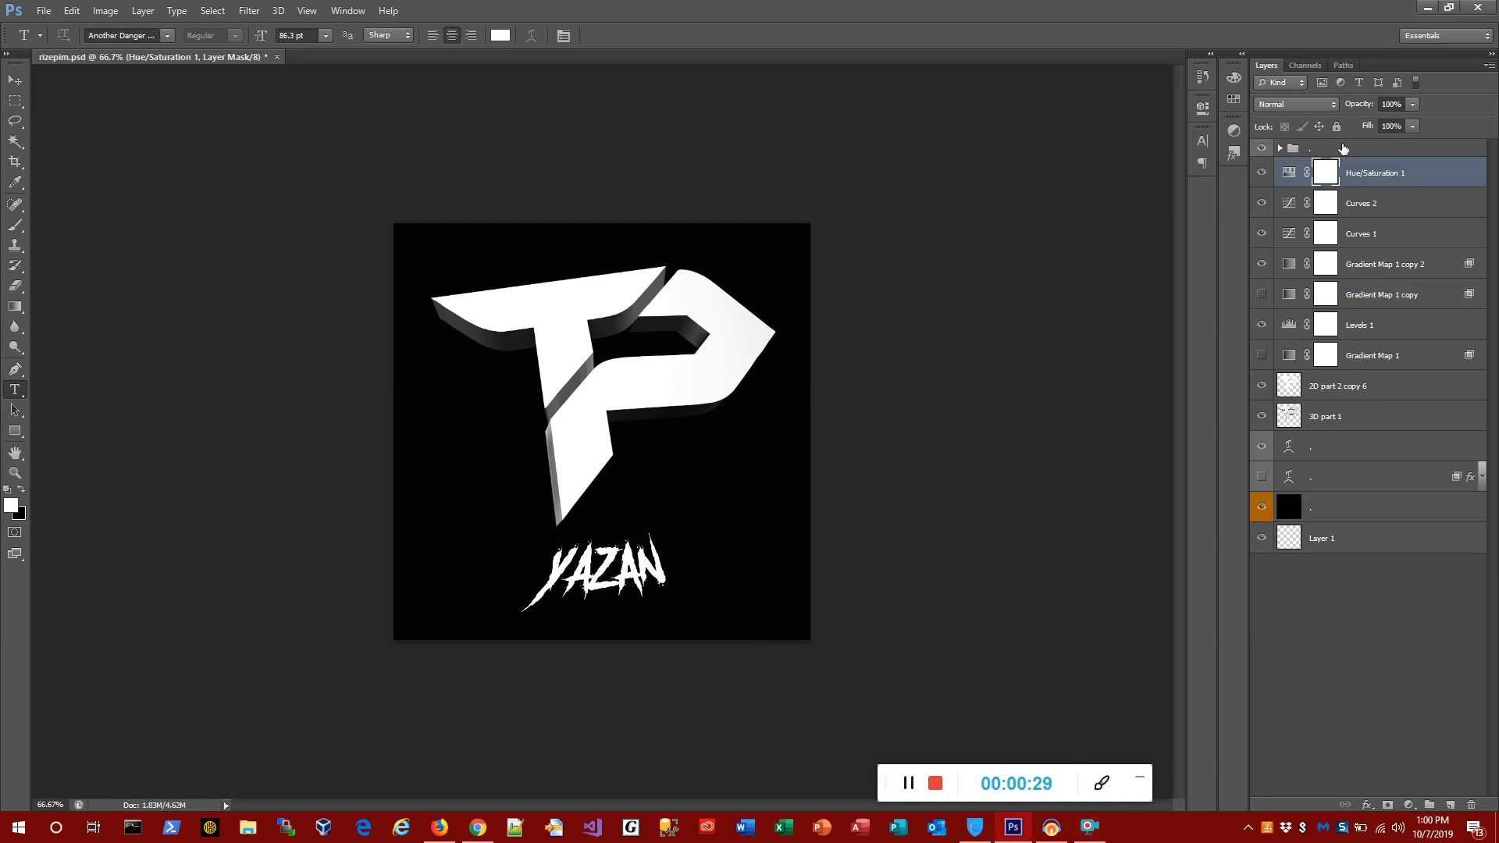
pyautogui.click(1394, 208)
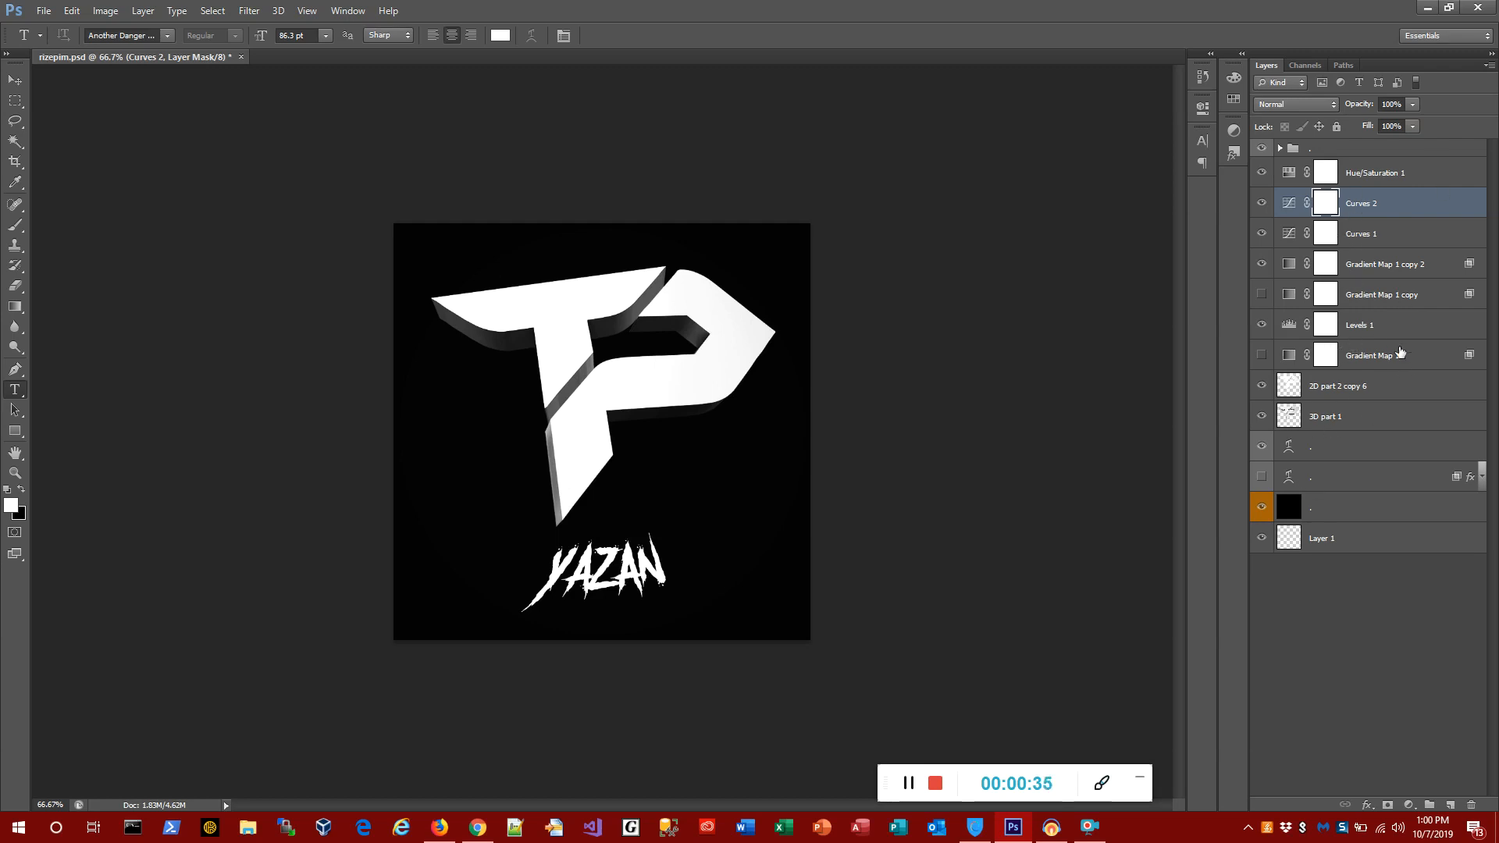
# Compare the logo with and without the "3D part 1" layer to identify its extruded sides
pyautogui.click(1401, 388)
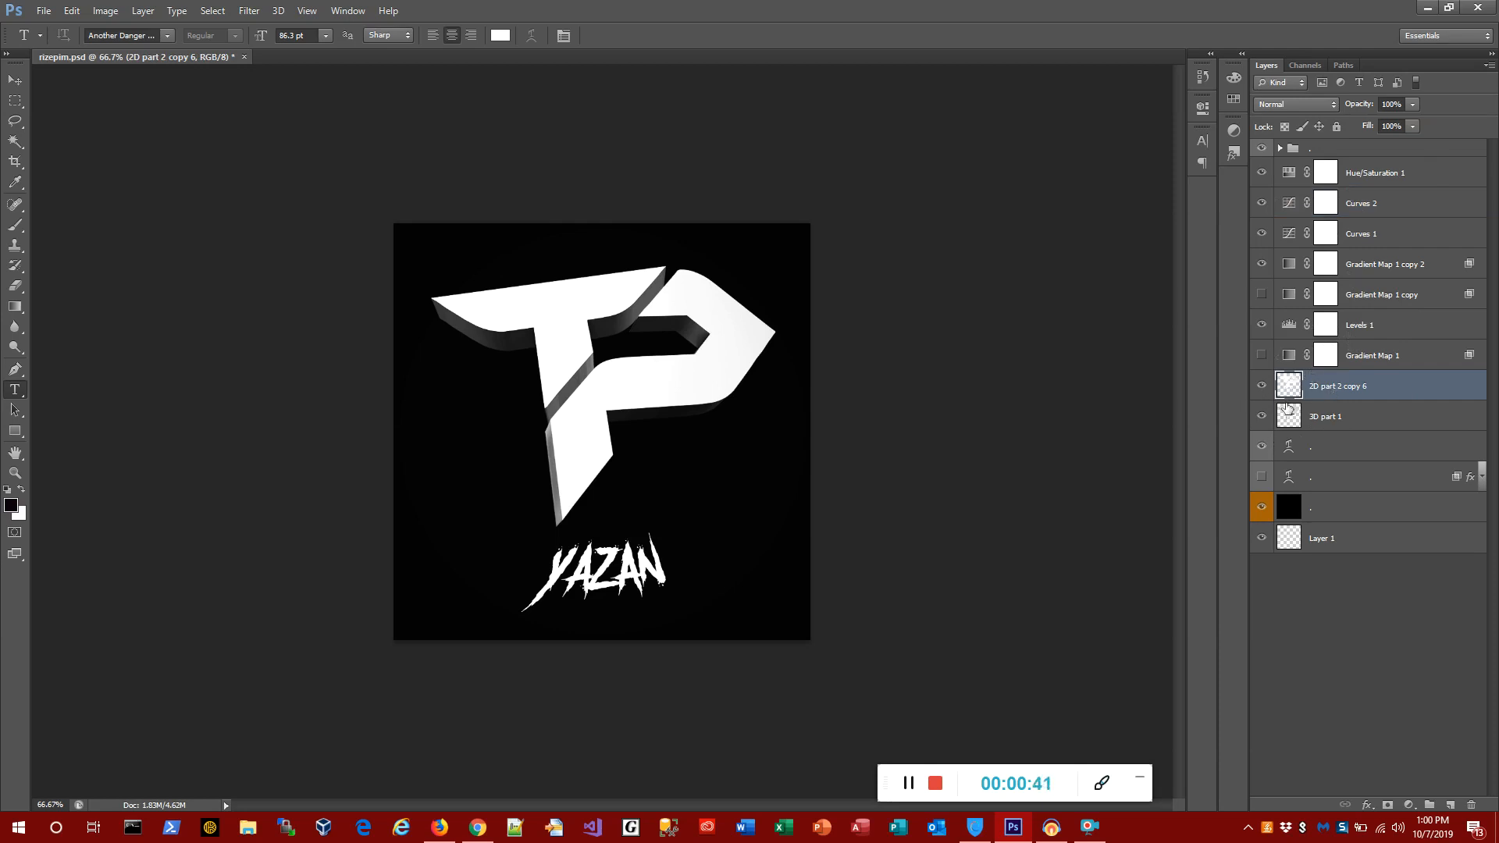
pyautogui.click(1258, 419)
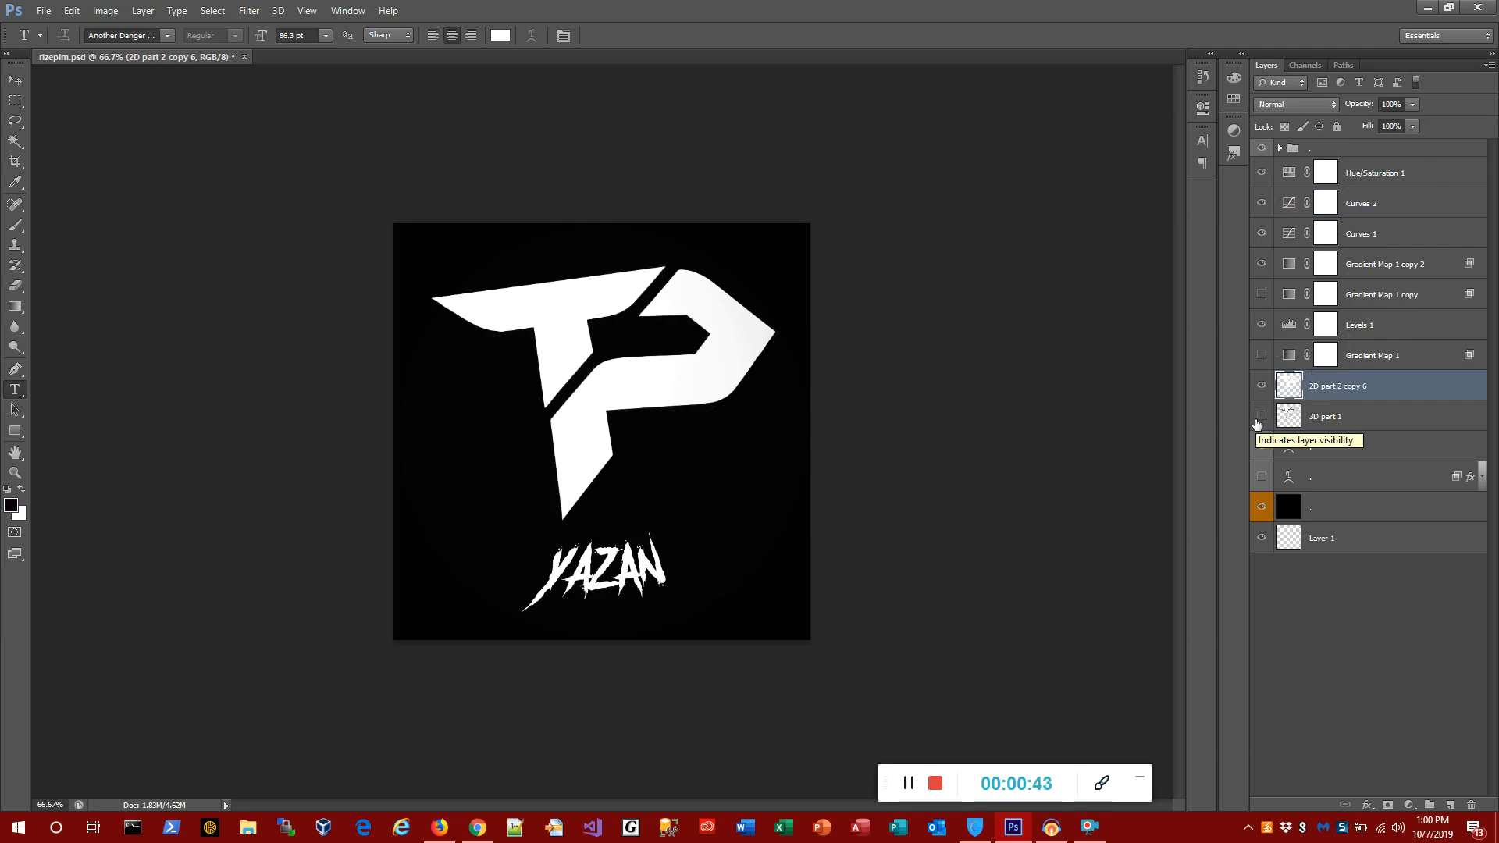
pyautogui.click(1256, 420)
pyautogui.click(1256, 420)
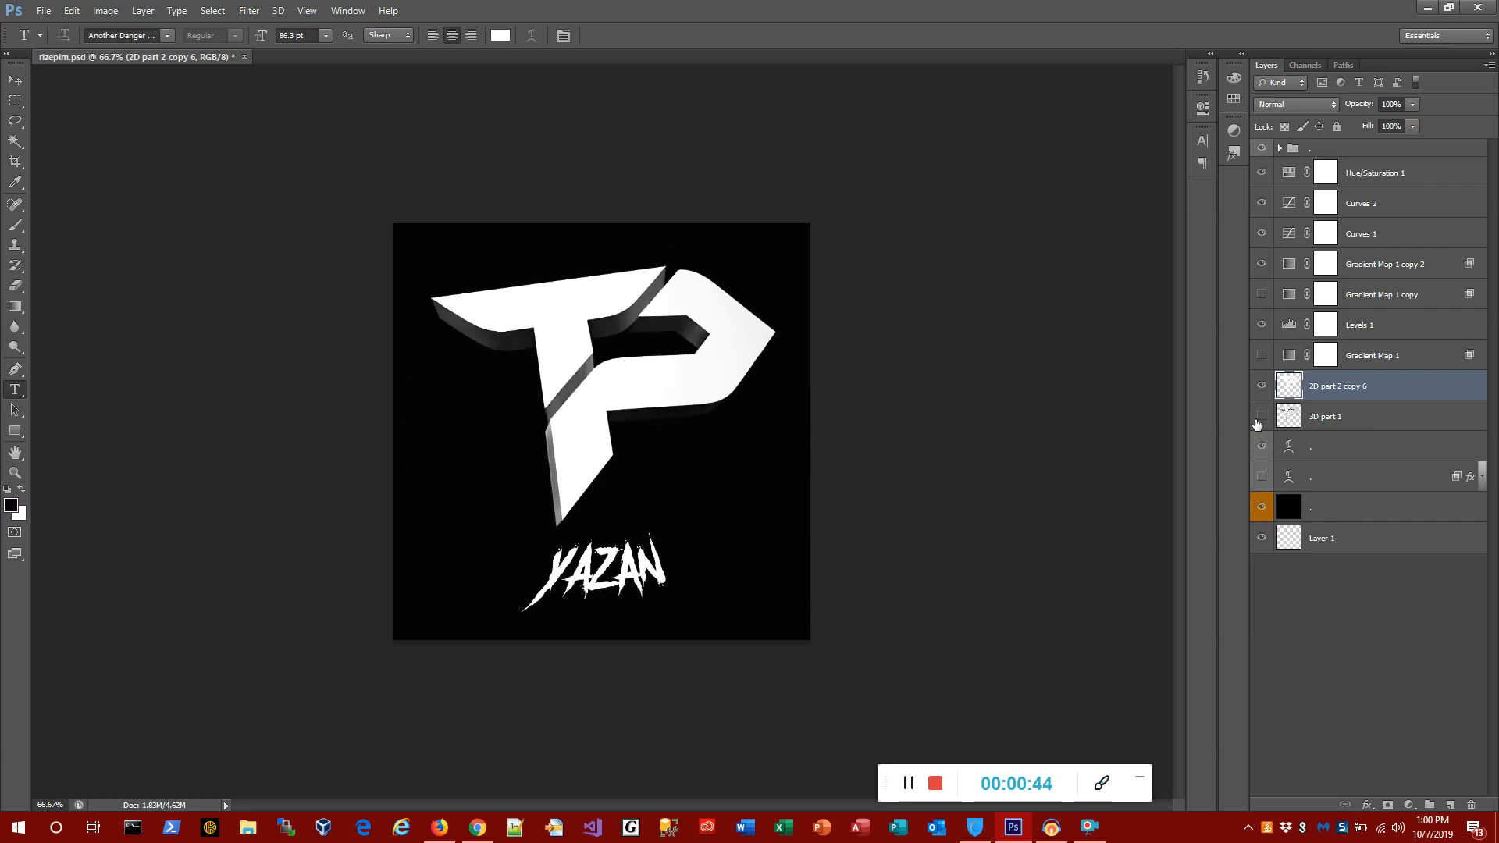
pyautogui.click(1257, 420)
pyautogui.click(1257, 420)
# Enable a Gradient Overlay in the layer style of the "2D part 2 copy 6" layer
pyautogui.doubleClick(1408, 386)
pyautogui.moveTo(1202, 125); pyautogui.dragTo(918, 159)
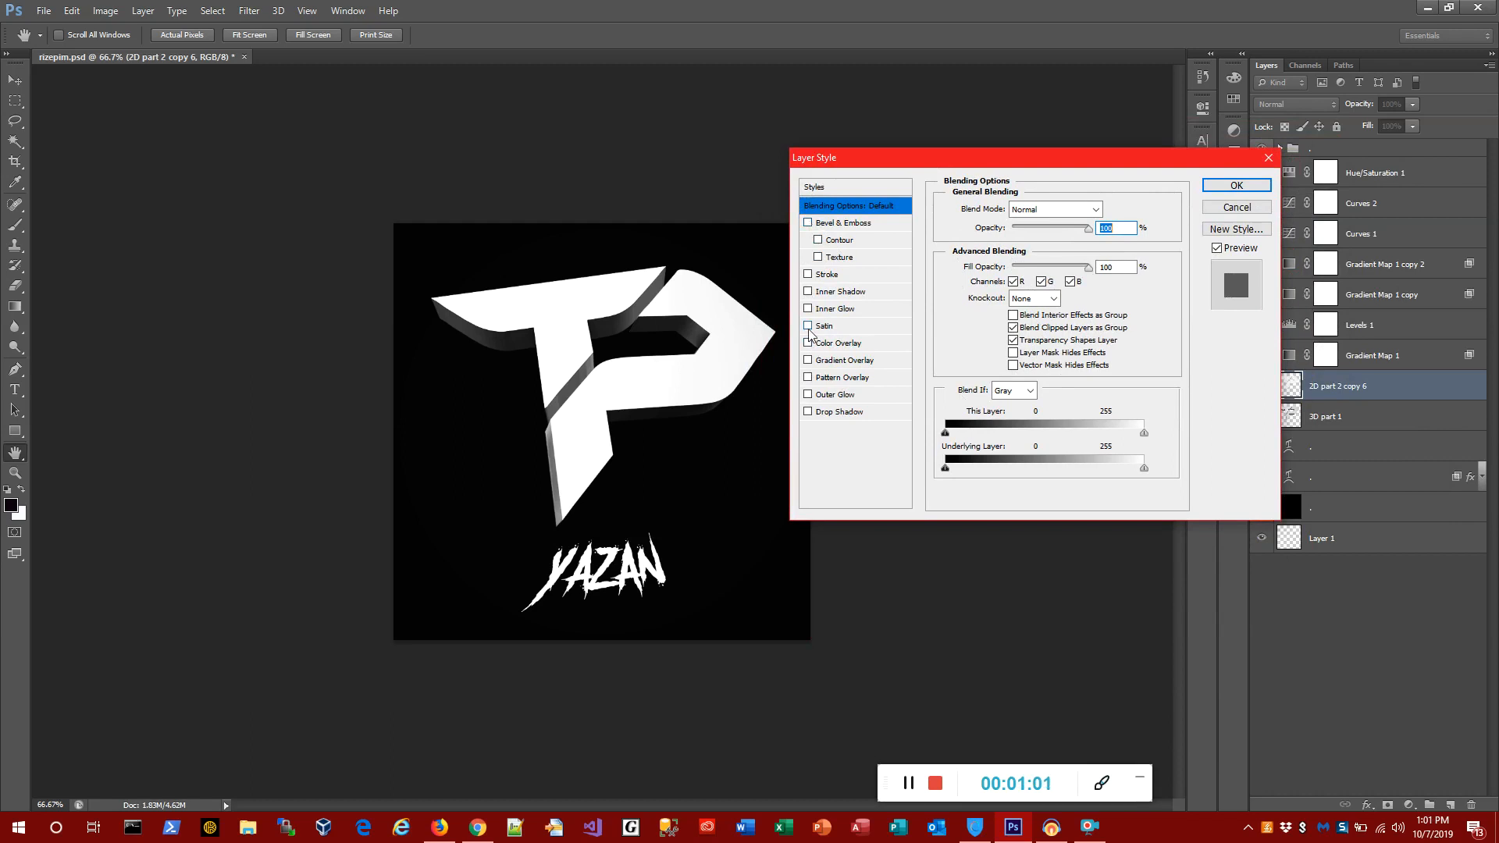
pyautogui.click(808, 360)
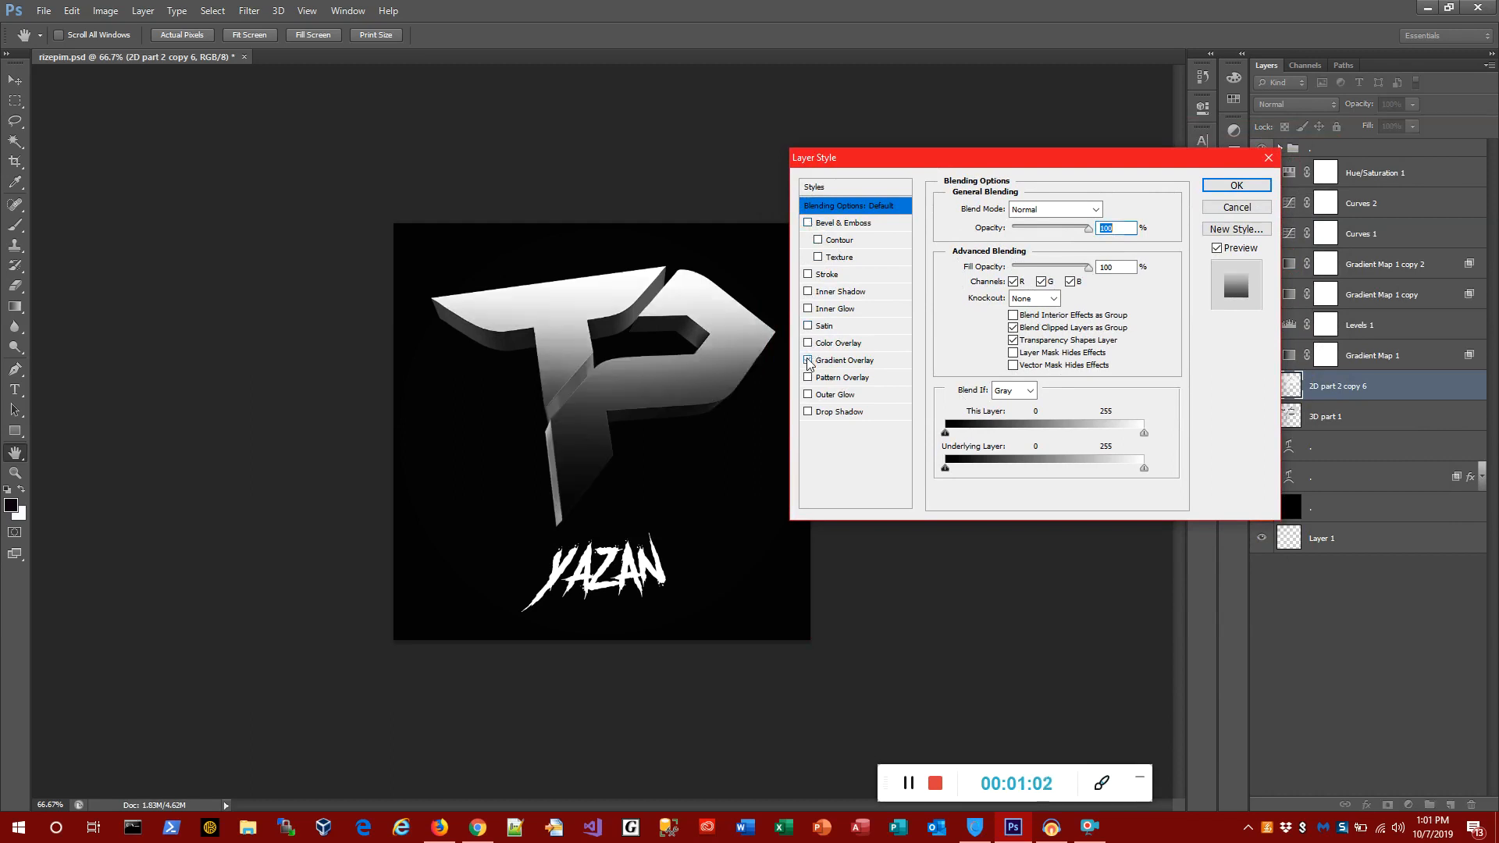
pyautogui.click(855, 362)
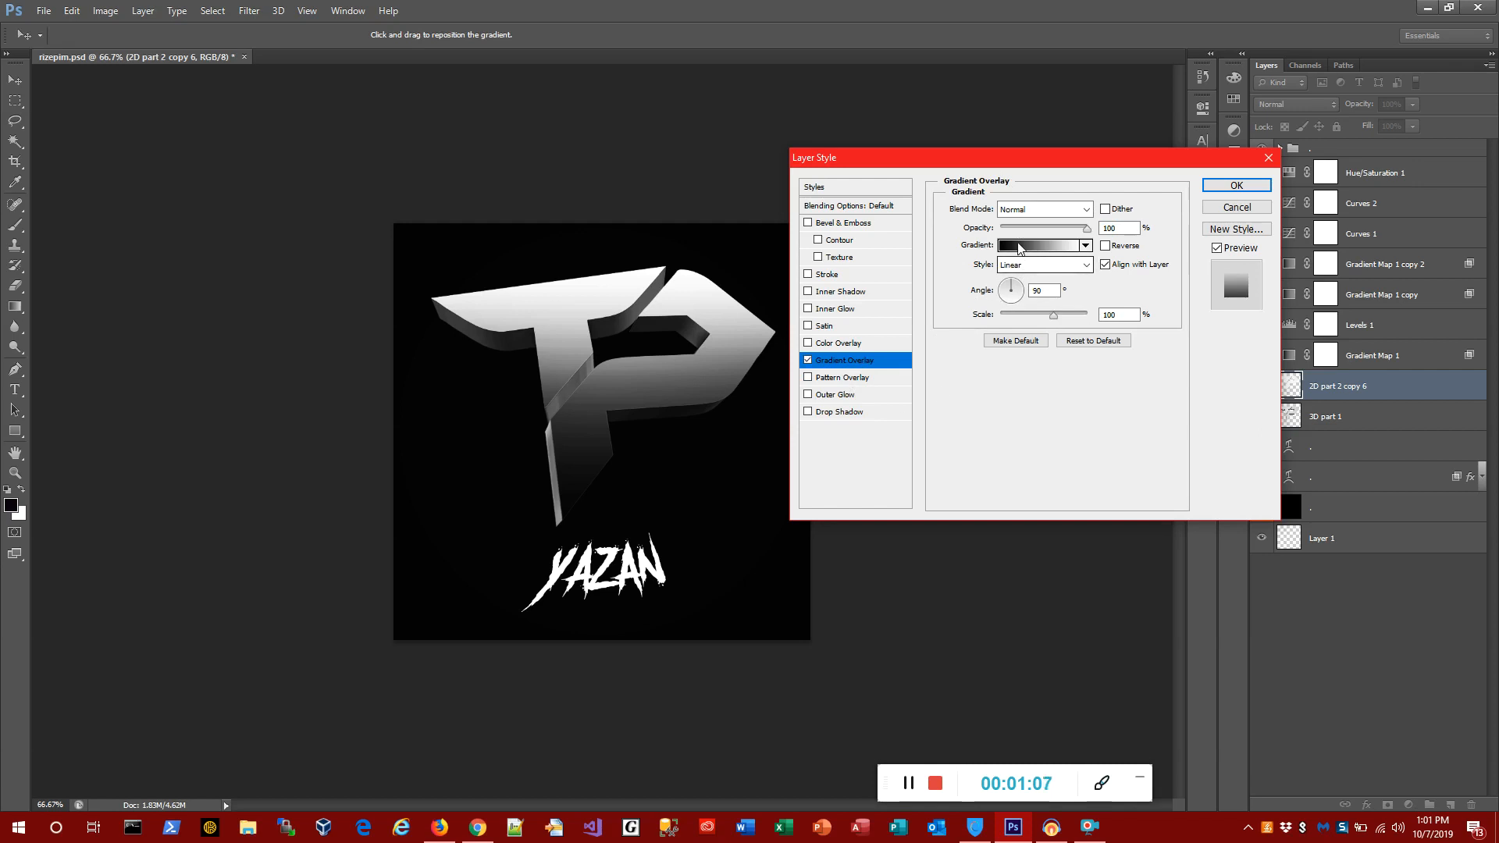
# Set the overlay's gradient to the rainbow preset running from red through yellow, green and blue to magenta
pyautogui.click(1018, 246)
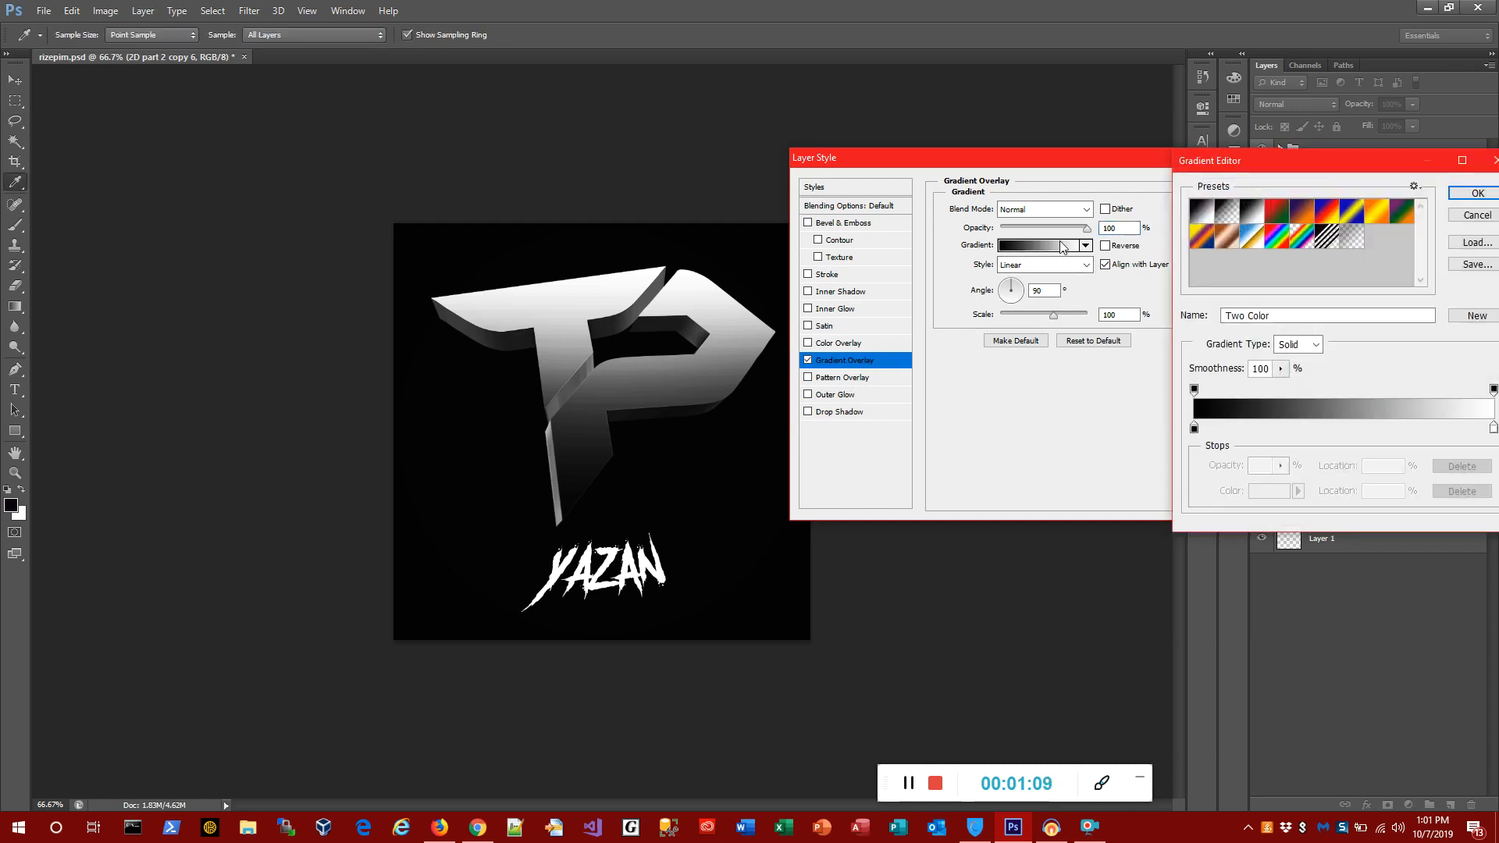
pyautogui.click(1270, 239)
pyautogui.click(1327, 243)
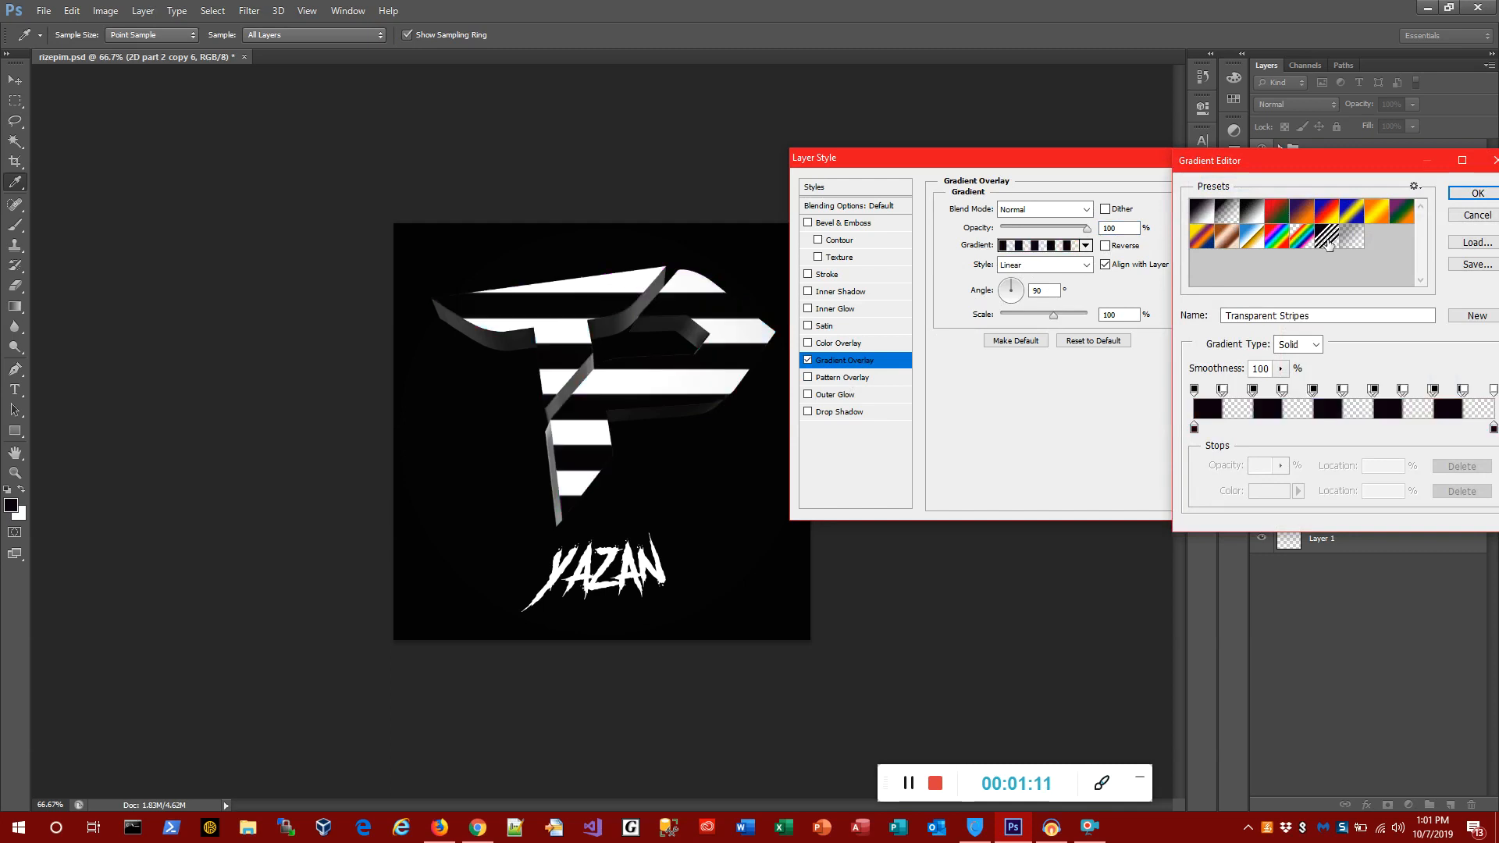
pyautogui.click(1296, 244)
pyautogui.click(1276, 240)
pyautogui.click(1300, 248)
pyautogui.click(1477, 193)
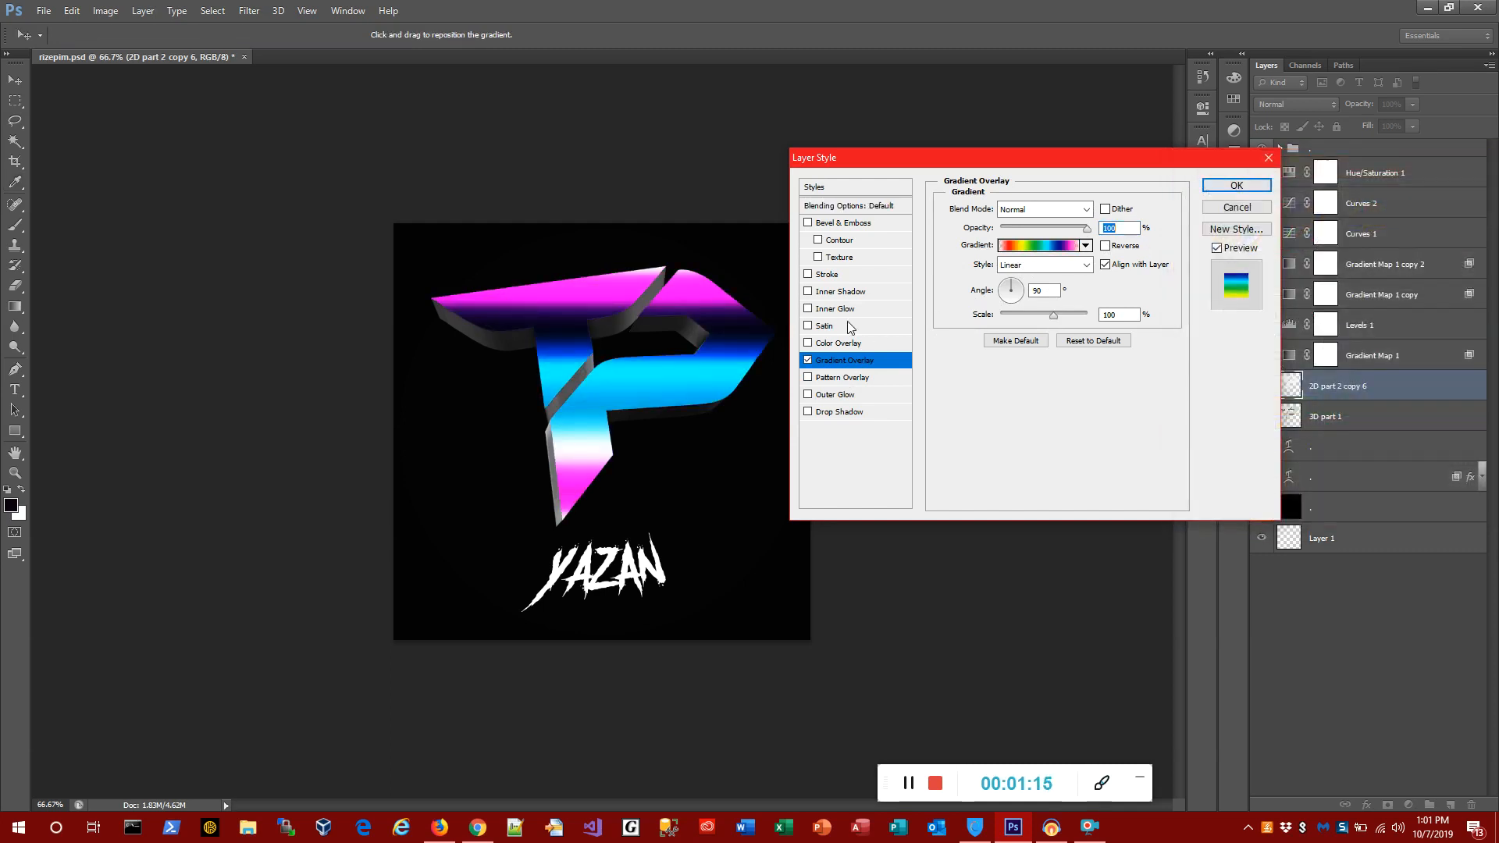
# Set the gradient overlay to the Reflected style with a 100° angle and 114% scale
pyautogui.click(1041, 268)
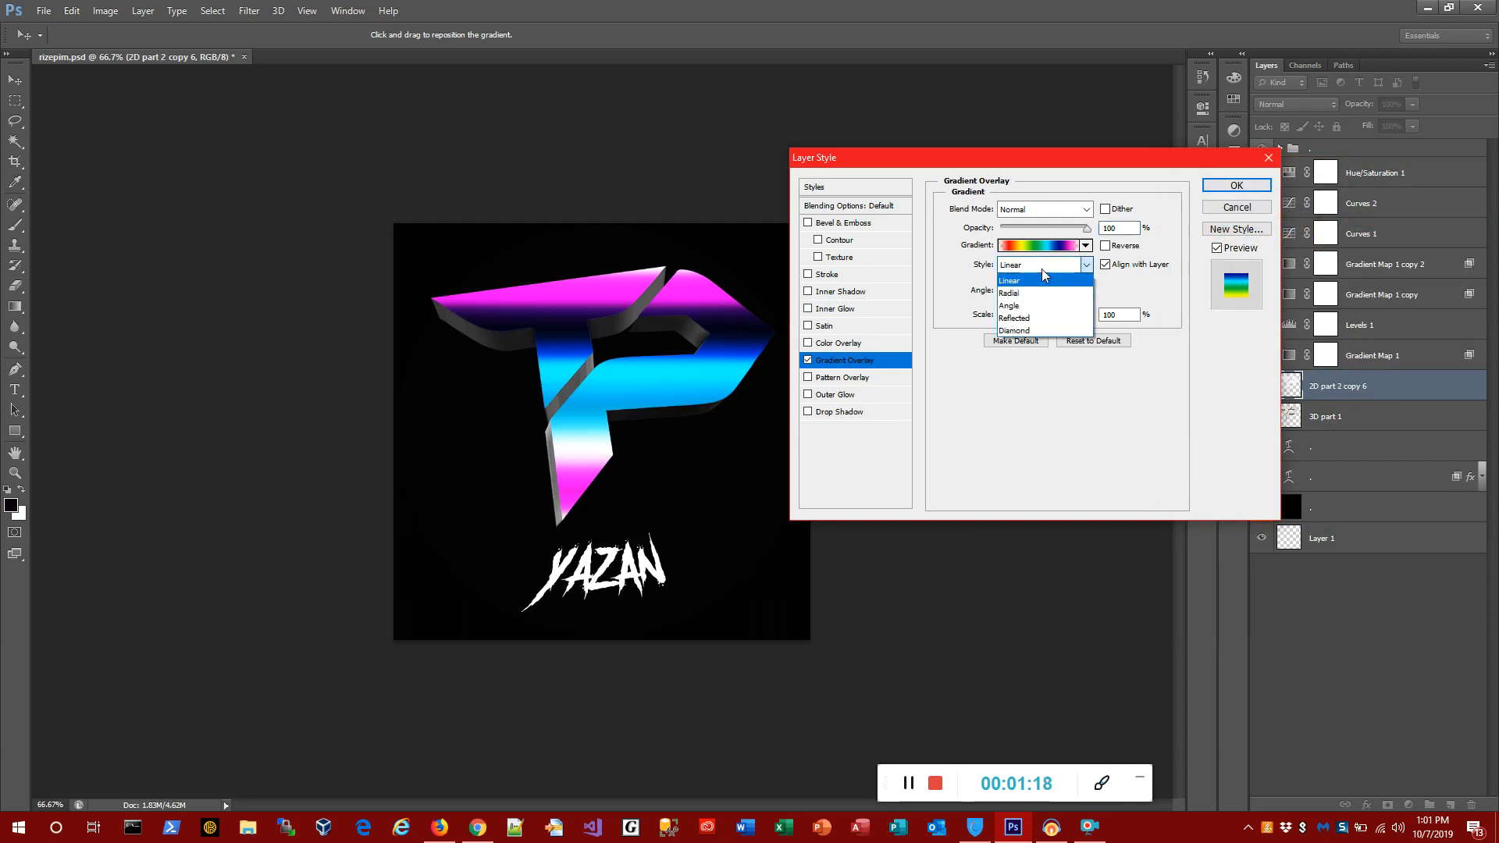
pyautogui.click(1030, 315)
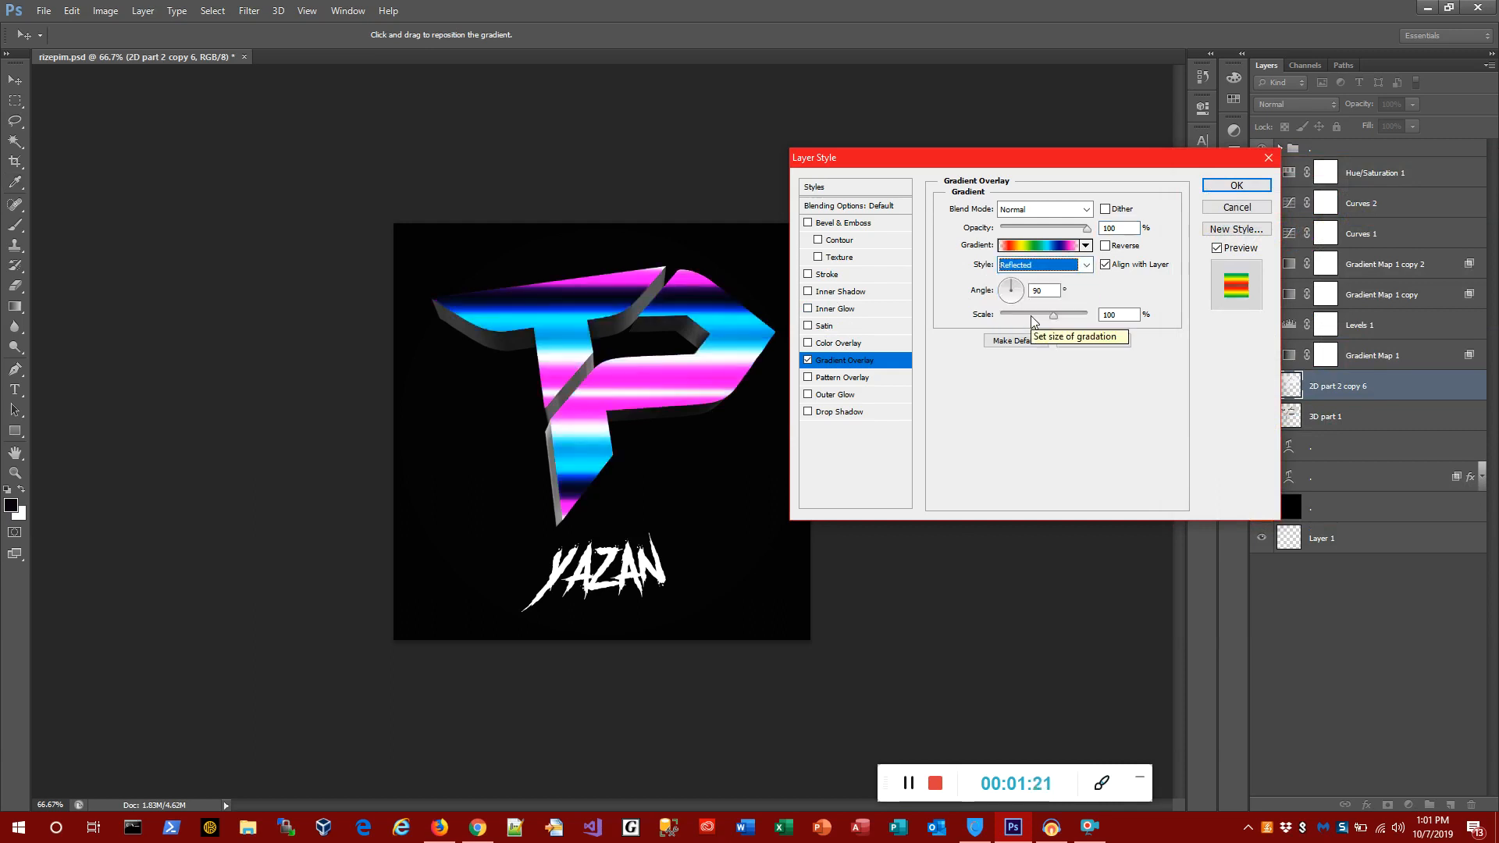
pyautogui.click(1105, 247)
pyautogui.click(1105, 246)
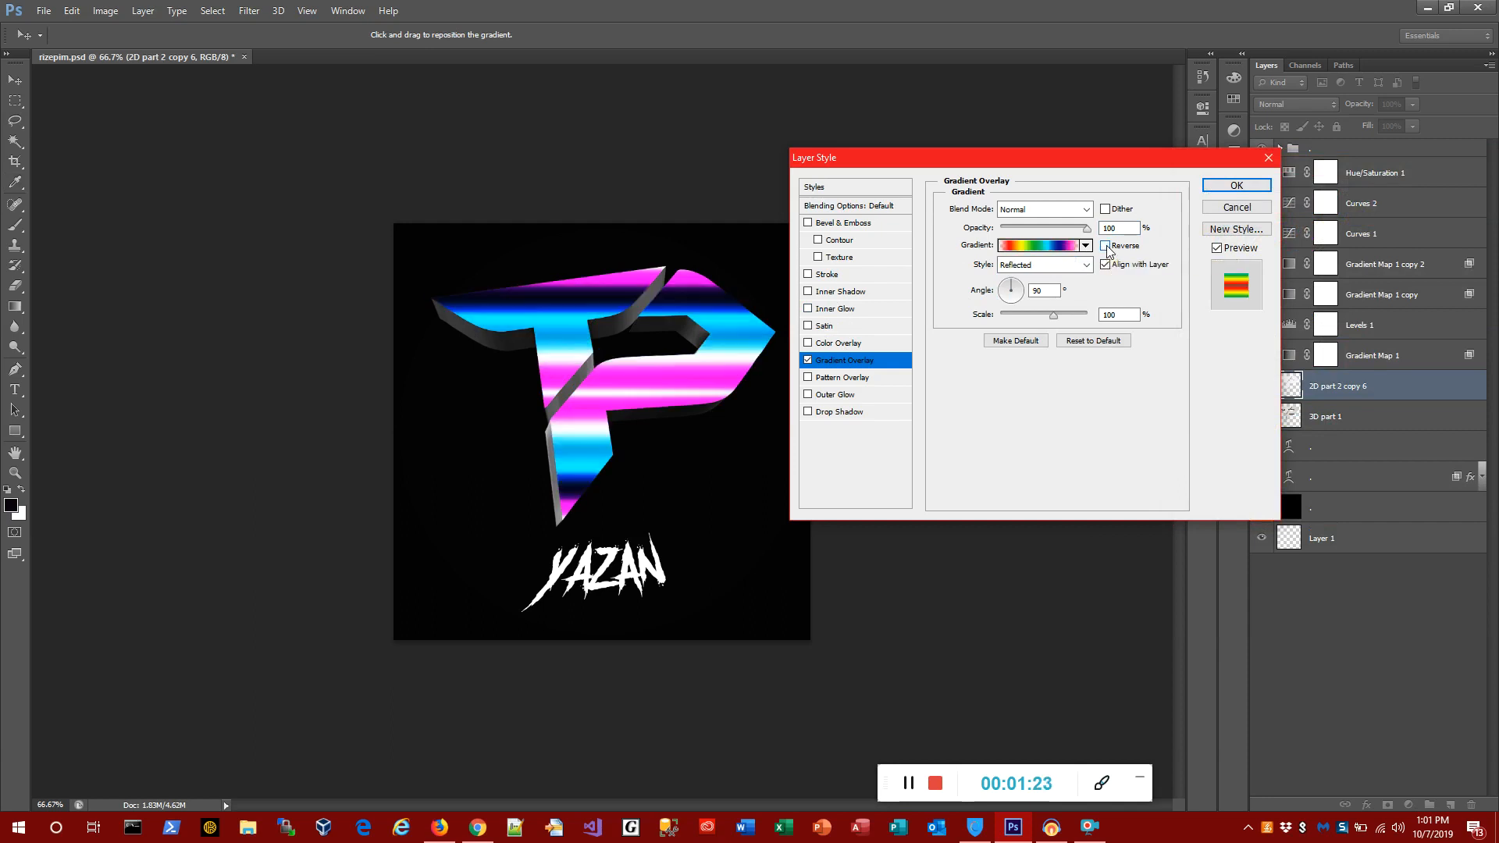
pyautogui.moveTo(1015, 286); pyautogui.dragTo(1064, 311)
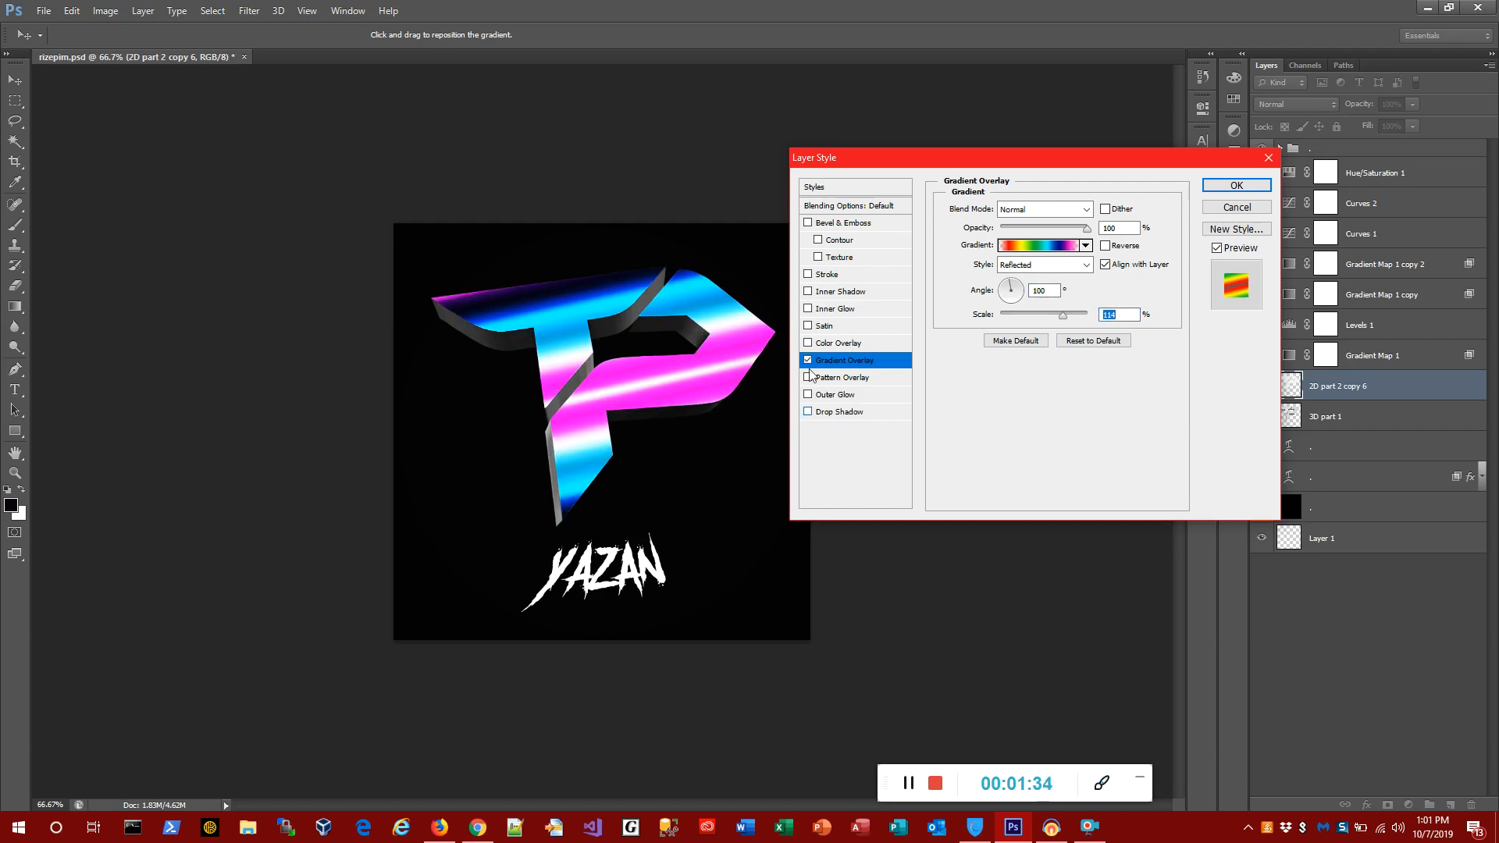
# Add an Inner Glow to the logo front and raise its opacity to 100%
pyautogui.click(808, 309)
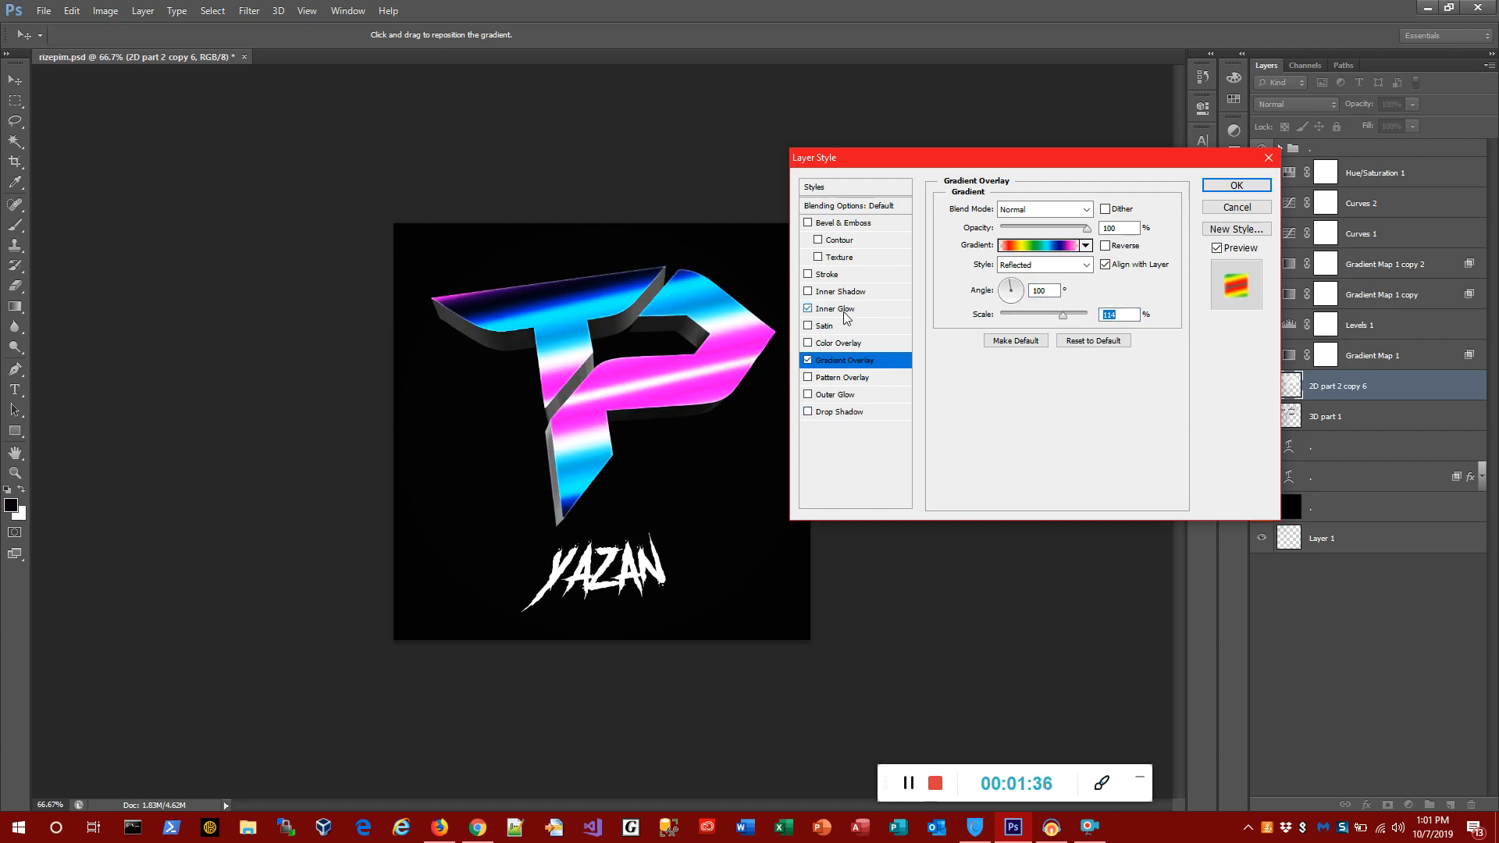
pyautogui.click(842, 311)
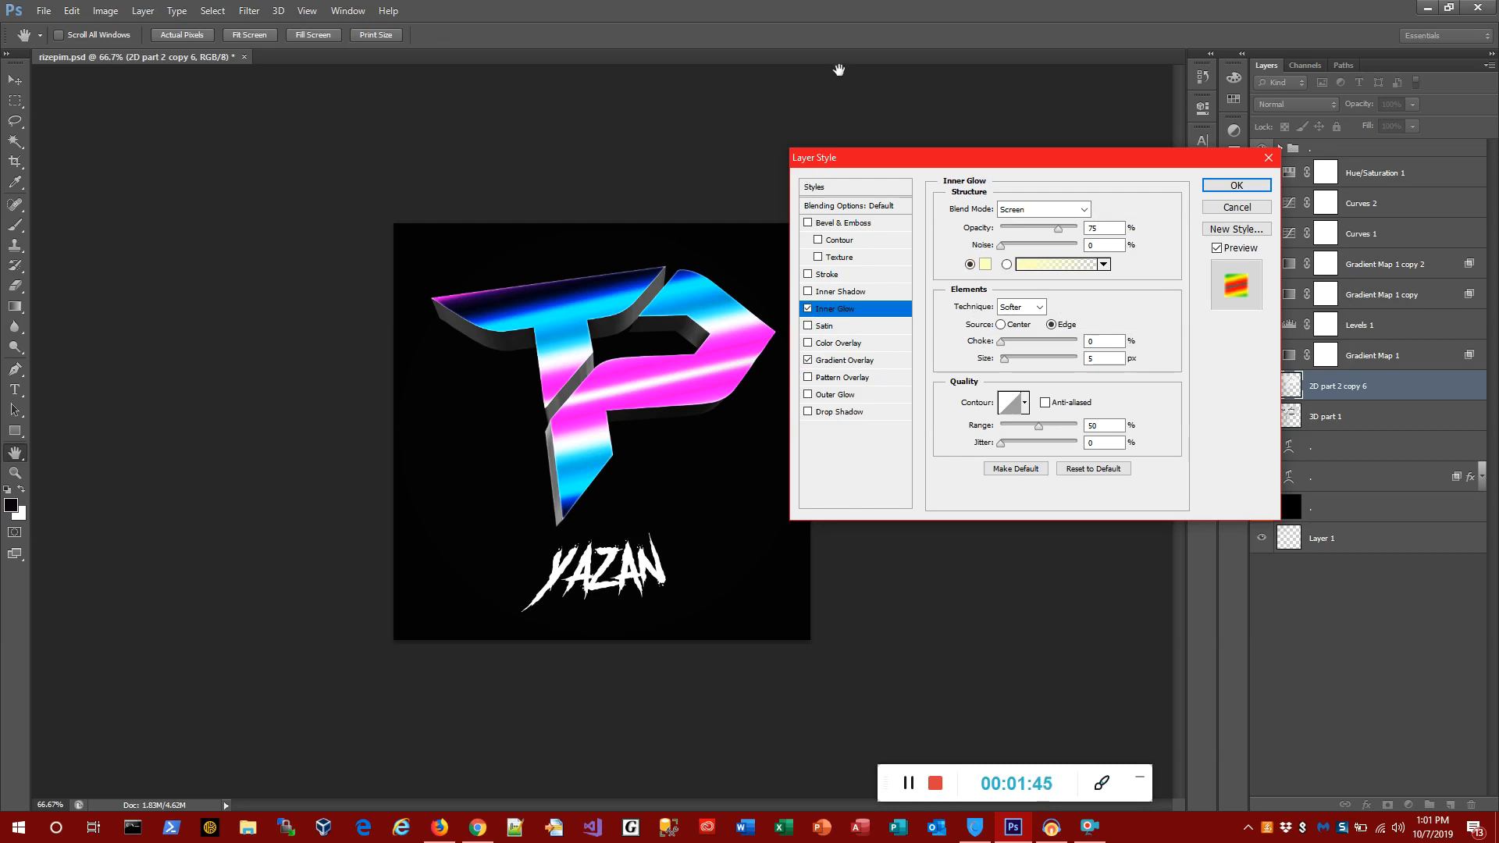
pyautogui.moveTo(1057, 228); pyautogui.dragTo(1088, 234)
pyautogui.click(1025, 267)
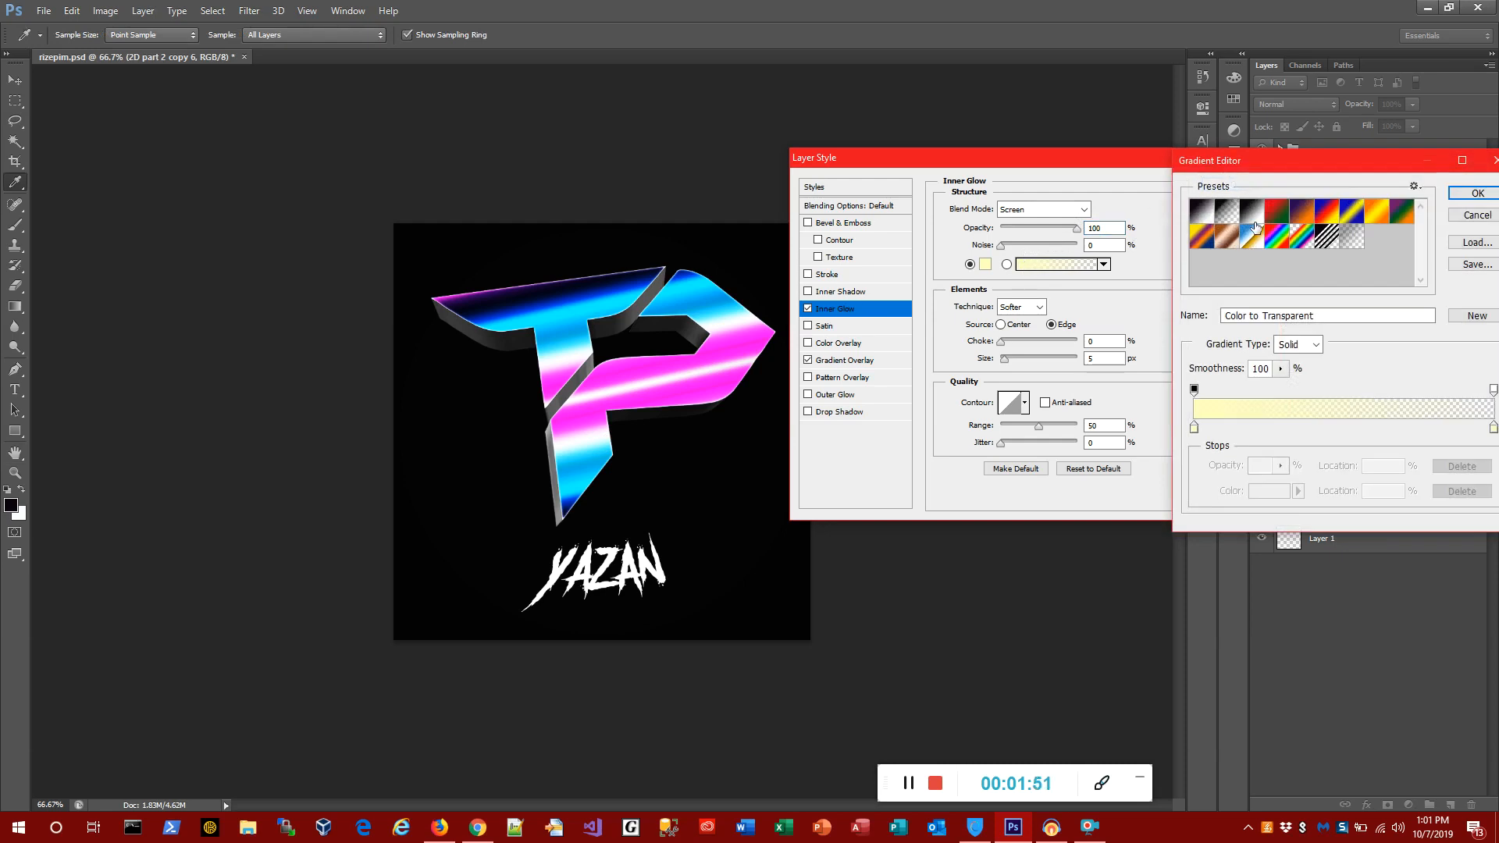
pyautogui.click(1253, 236)
pyautogui.click(1277, 238)
pyautogui.click(1306, 238)
pyautogui.click(1280, 214)
pyautogui.click(1302, 214)
pyautogui.click(1323, 212)
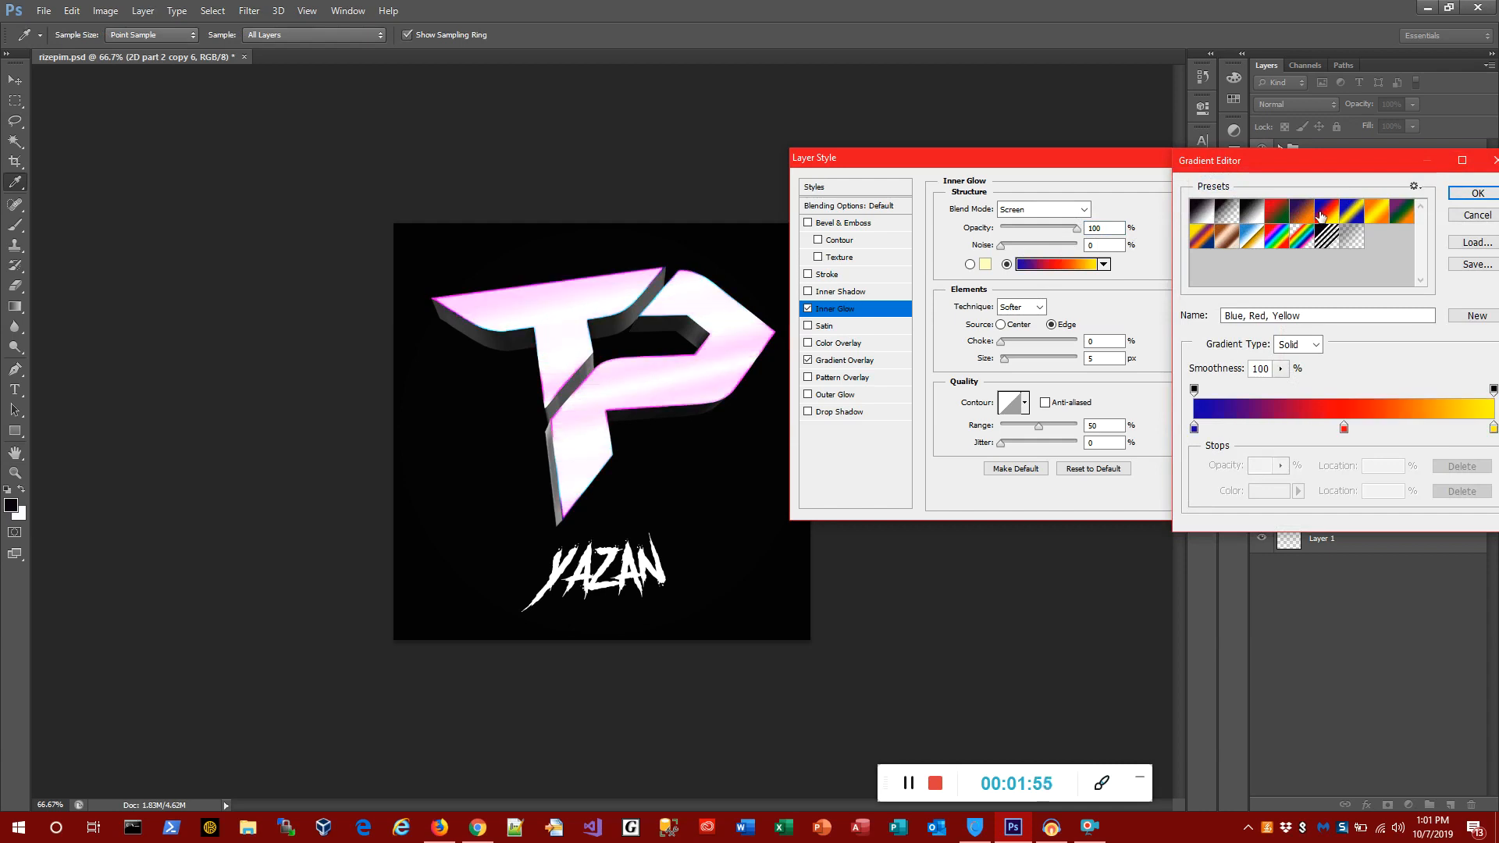
pyautogui.click(1476, 215)
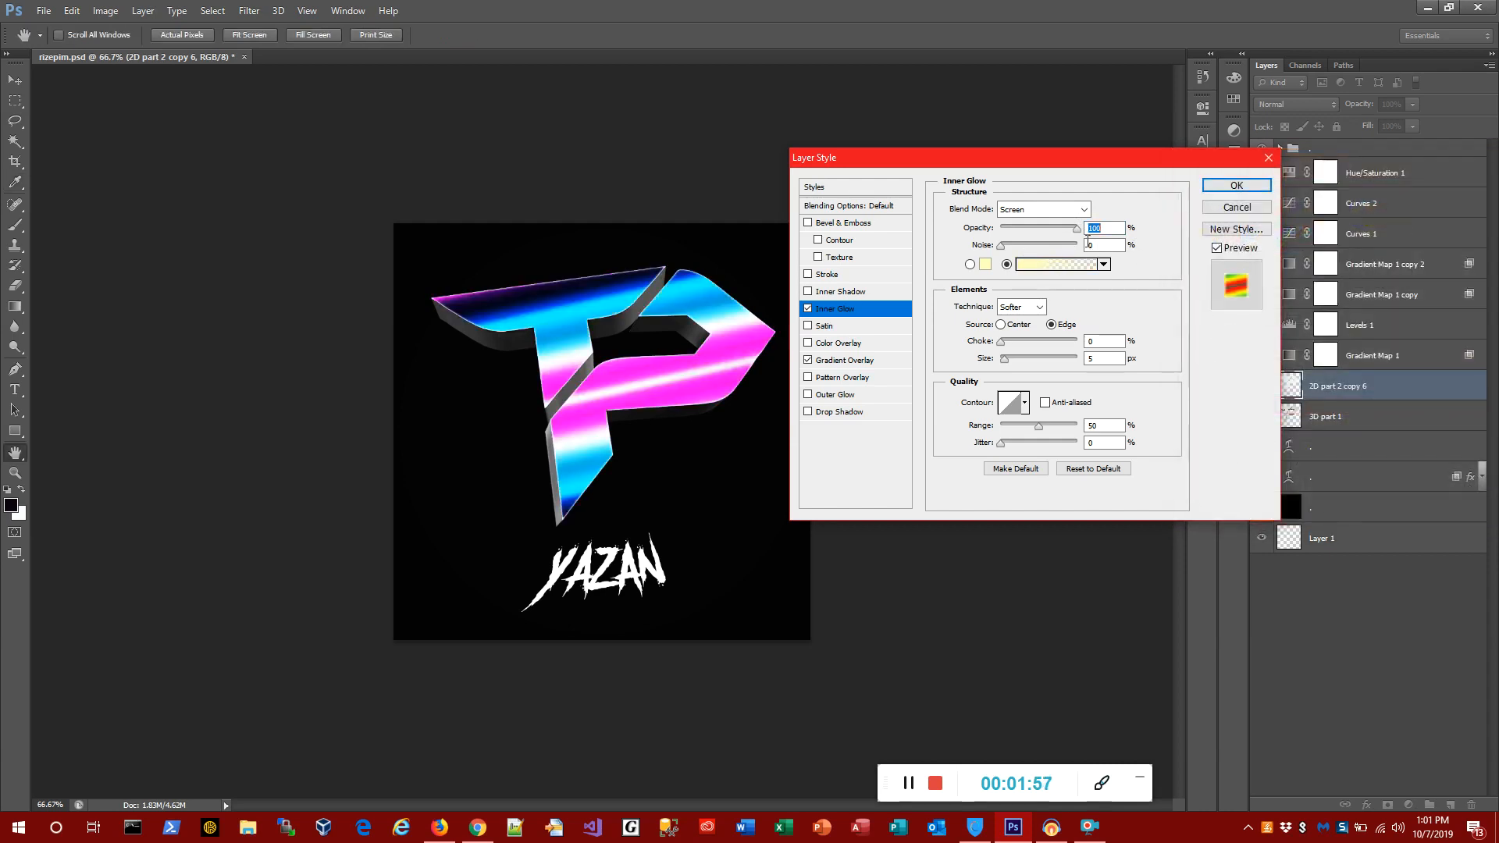
# Set the inner glow's technique to Precise and its size to 32 px
pyautogui.click(1025, 307)
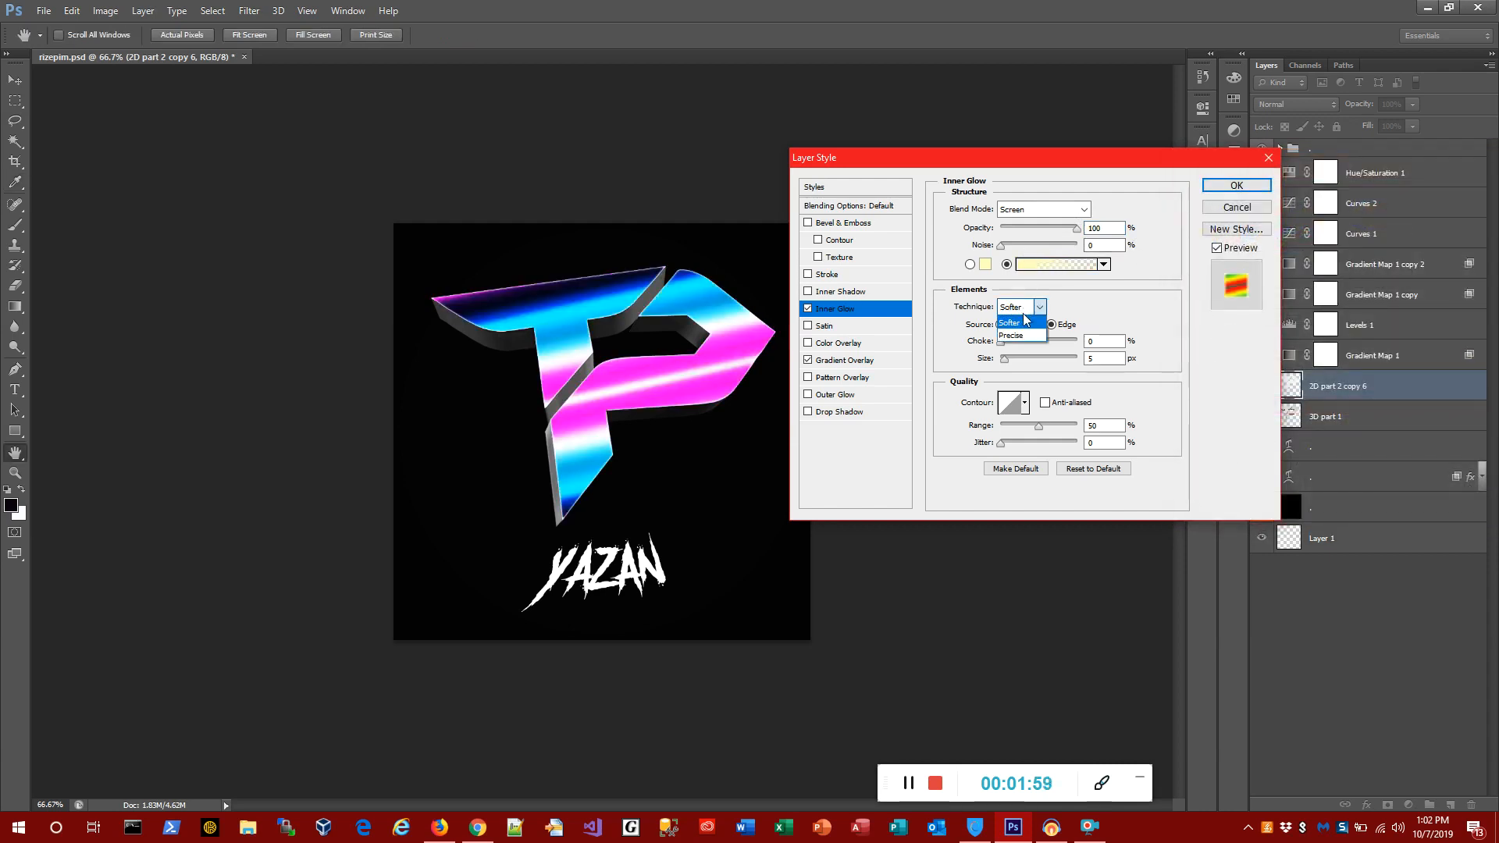
pyautogui.click(1017, 321)
pyautogui.moveTo(1015, 358); pyautogui.dragTo(1016, 367)
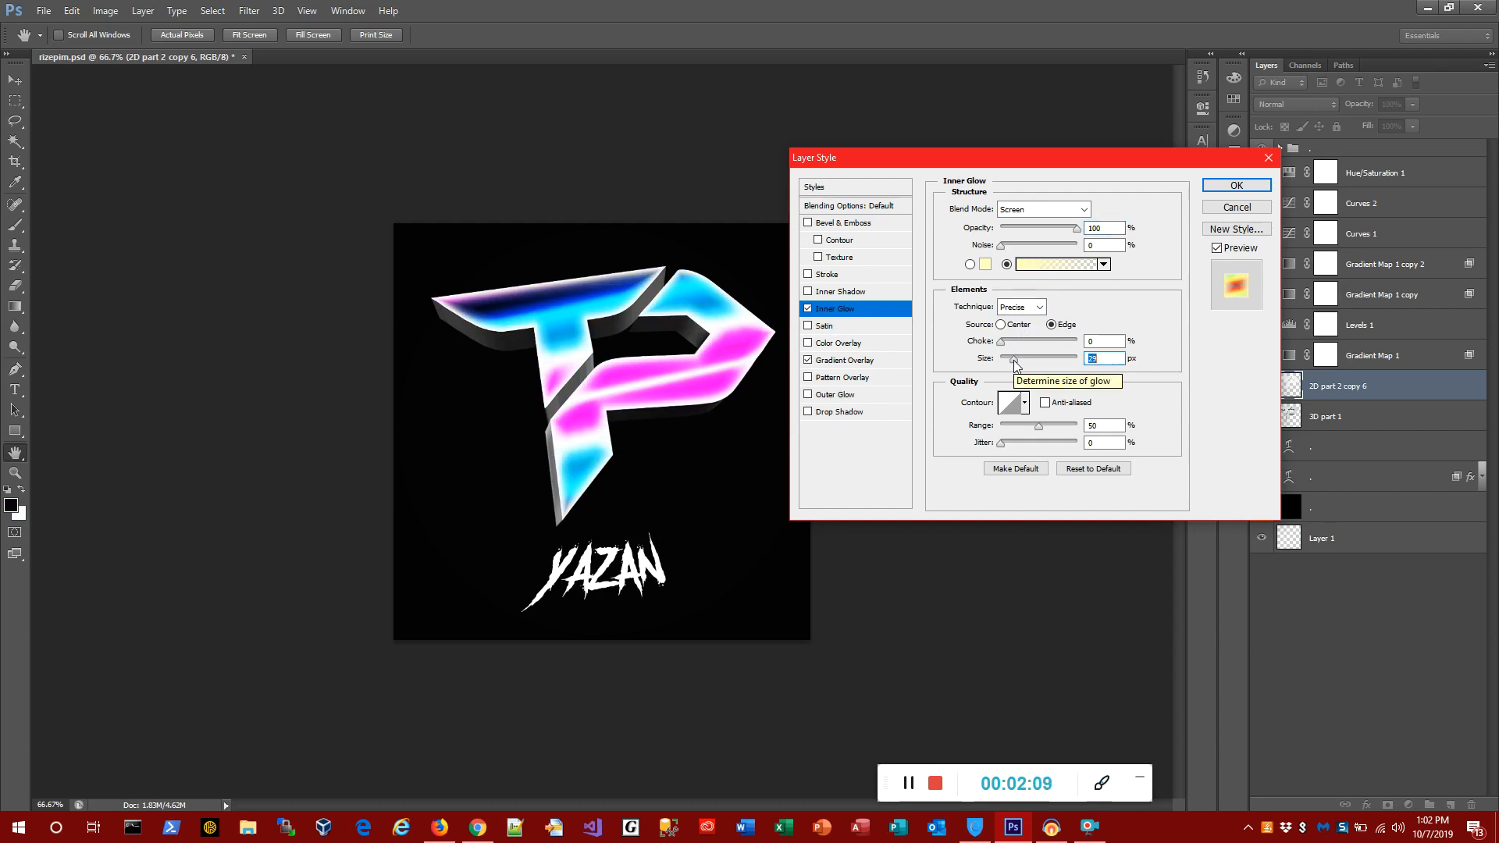
pyautogui.moveTo(1014, 367); pyautogui.dragTo(1014, 367)
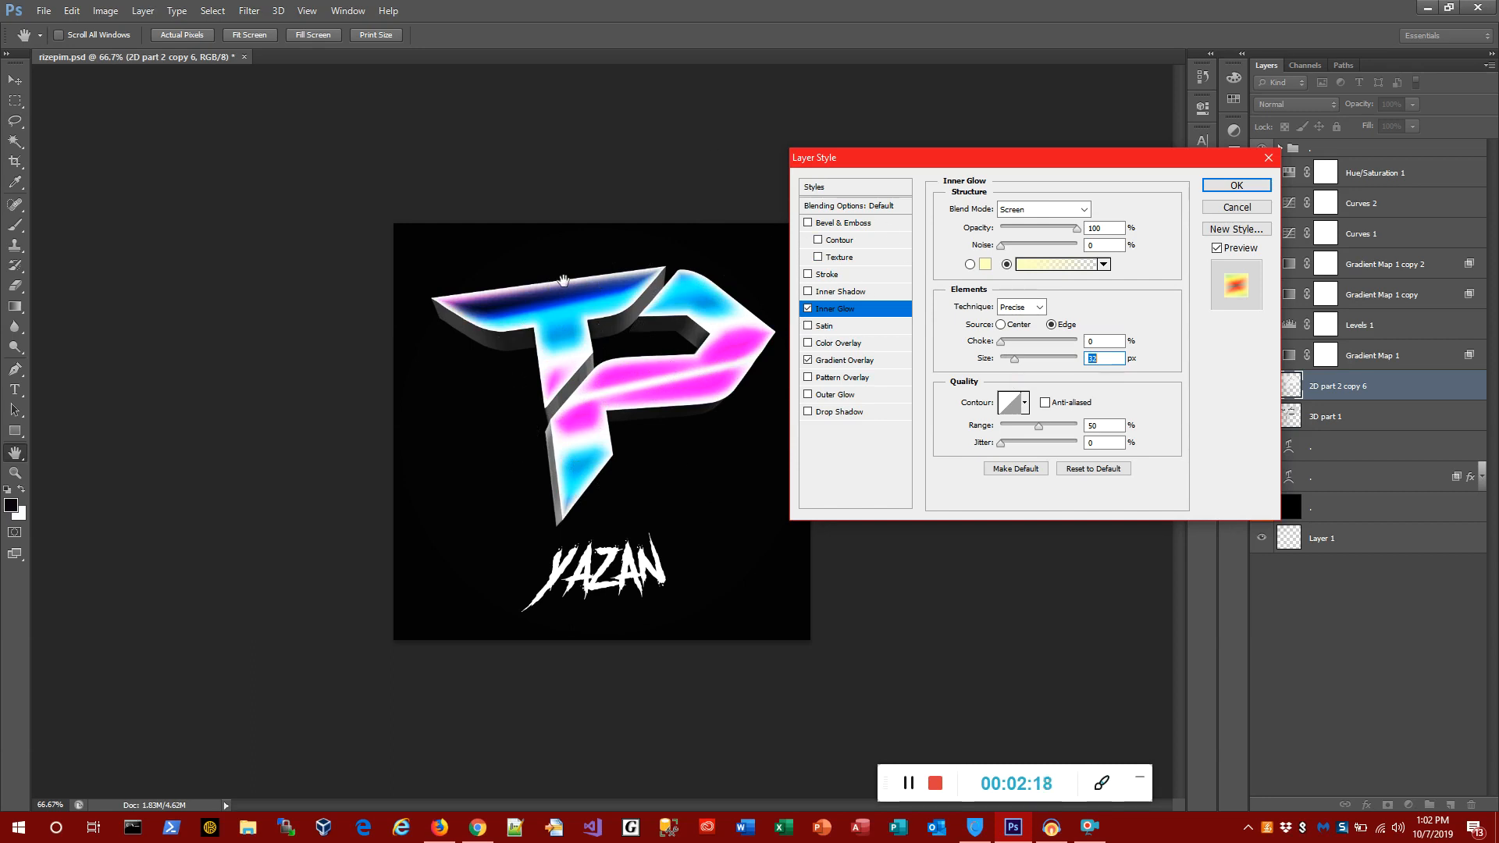
# Apply the double-peaked ring contour to the inner glow and set its size to 49 px
pyautogui.click(1024, 402)
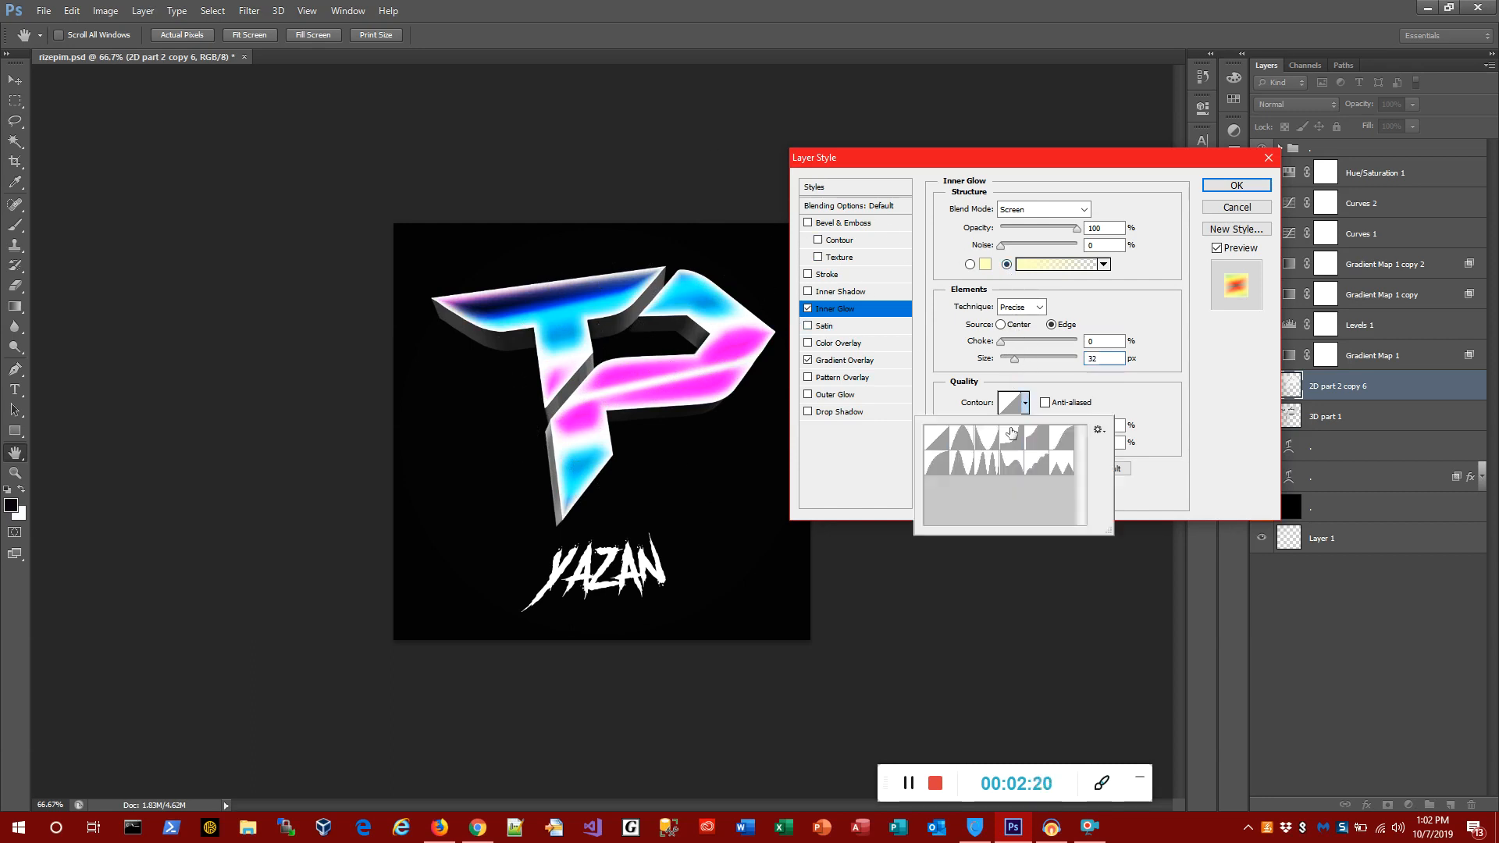
pyautogui.click(985, 468)
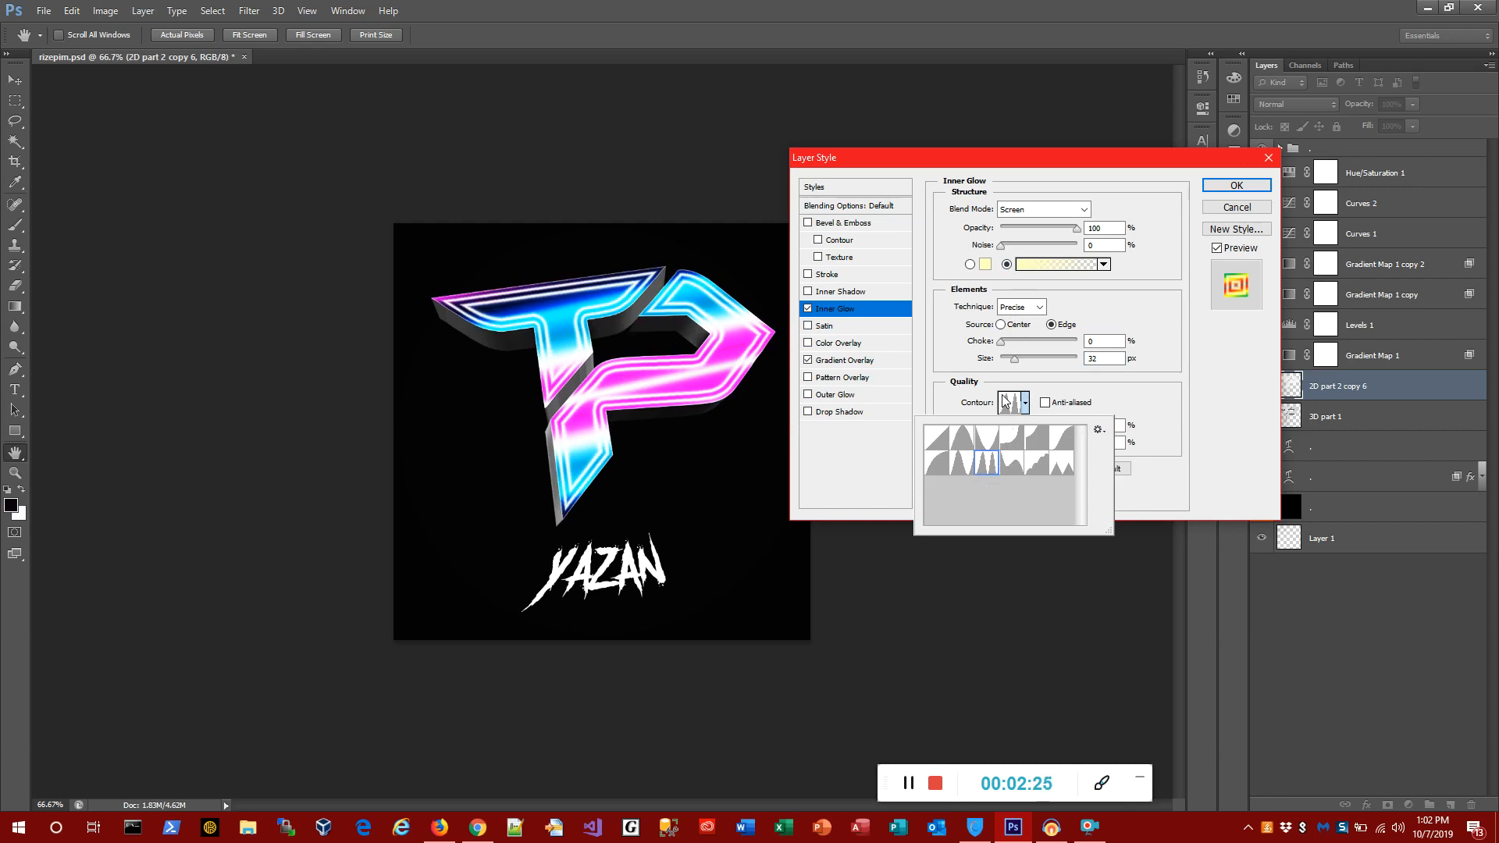
pyautogui.click(984, 433)
pyautogui.click(984, 457)
pyautogui.click(936, 439)
pyautogui.click(990, 465)
pyautogui.click(985, 467)
pyautogui.click(1178, 407)
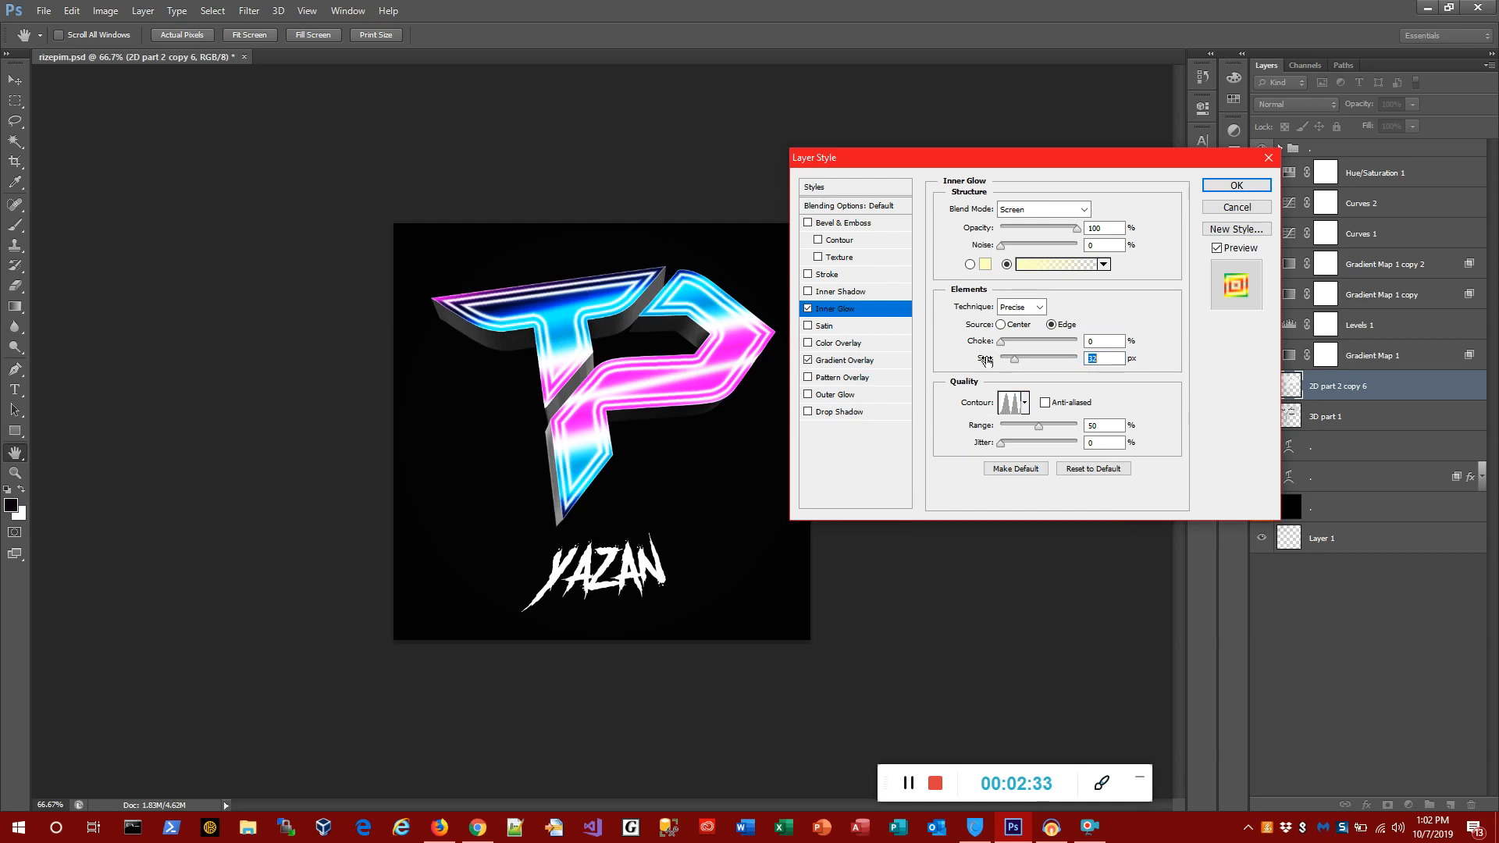
pyautogui.moveTo(1014, 359); pyautogui.dragTo(1021, 366)
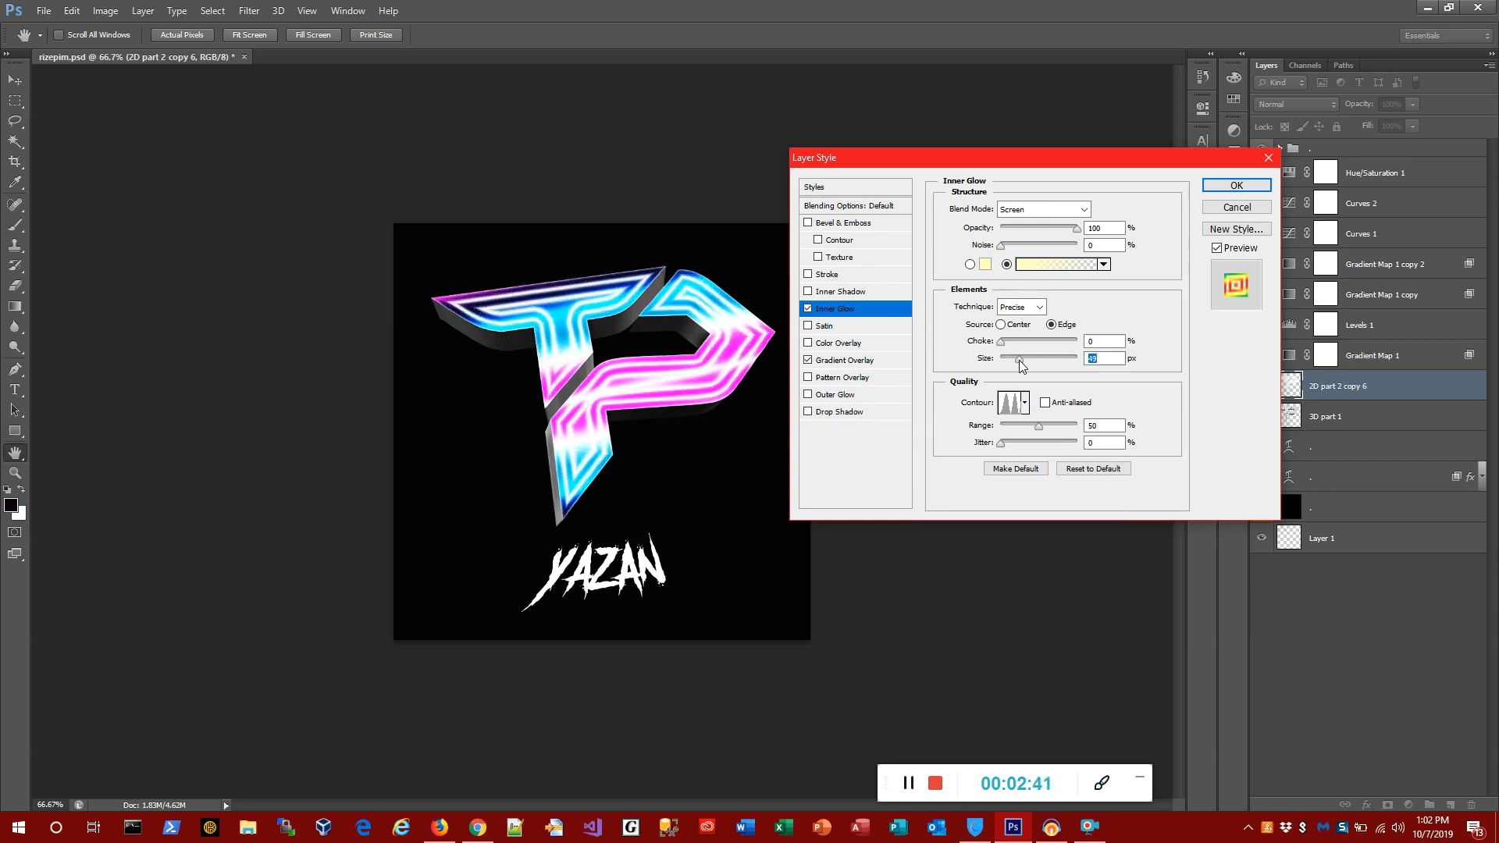
# Try several gradient presets for the inner glow and apply the Blue, Yellow, Blue one
pyautogui.click(1051, 269)
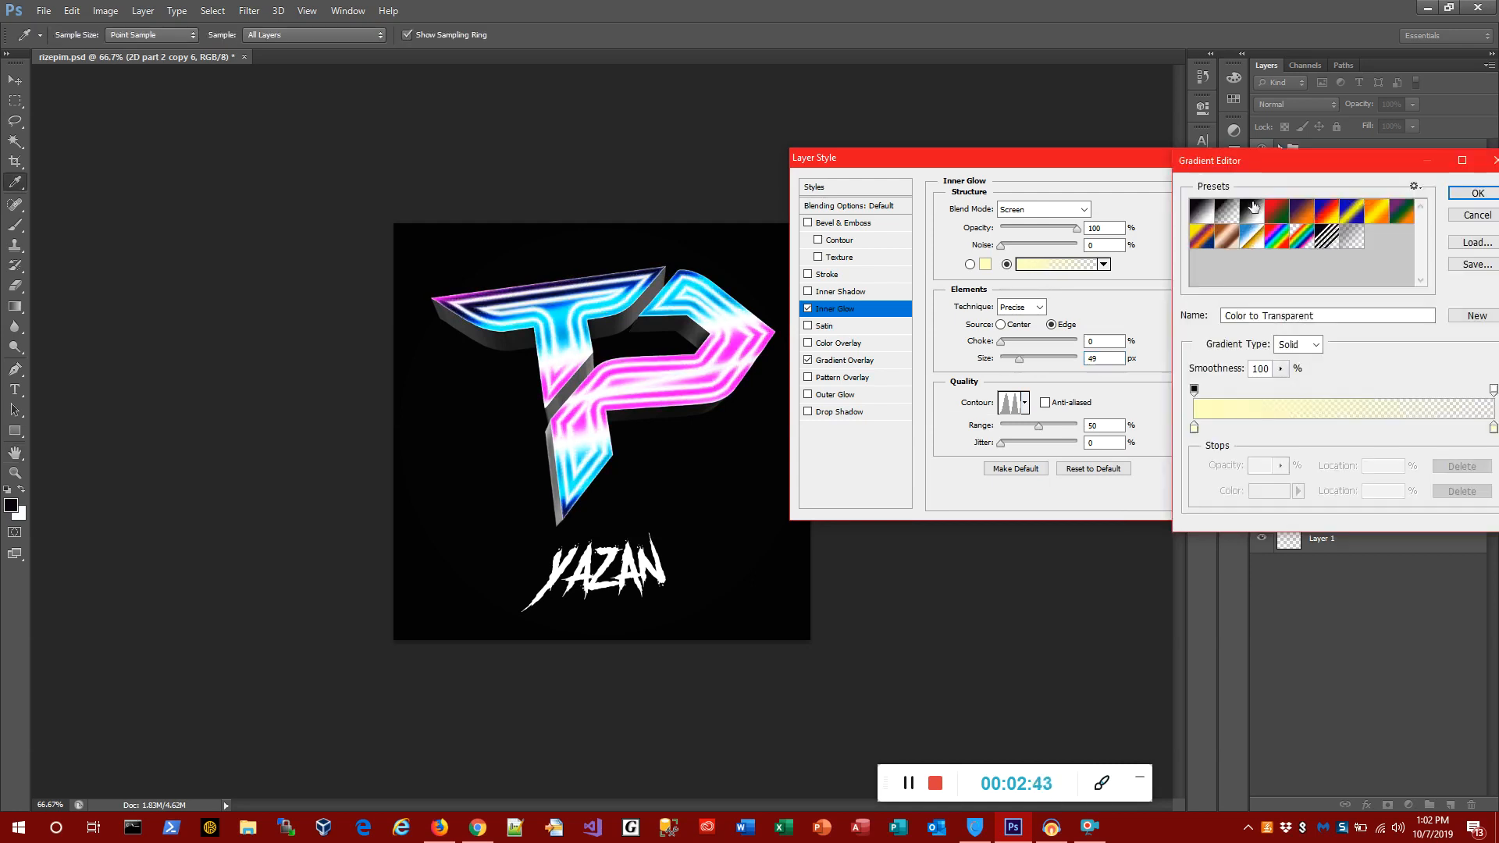
pyautogui.click(1253, 236)
pyautogui.click(1277, 238)
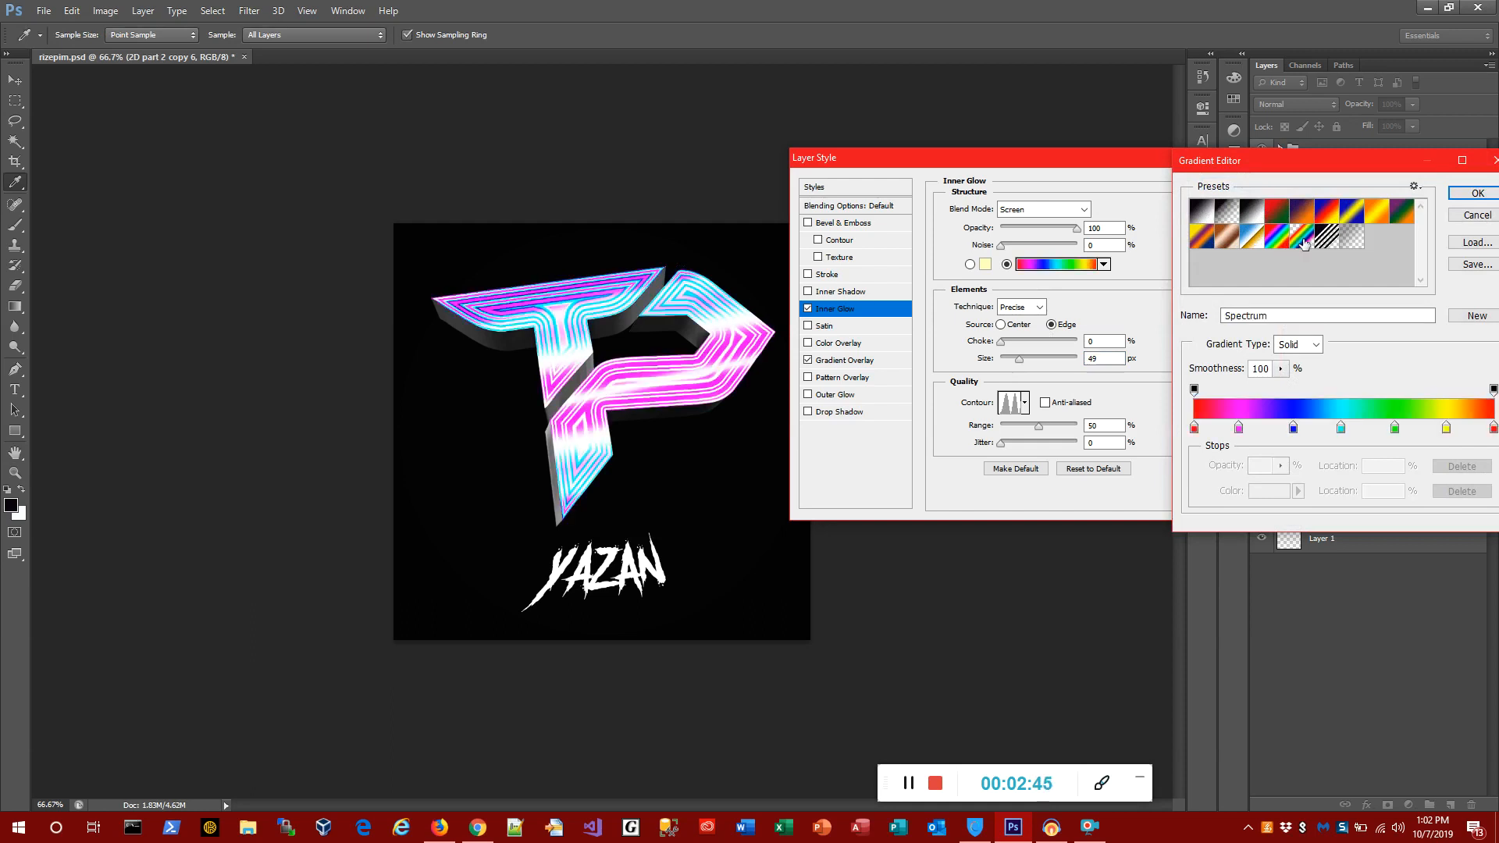
pyautogui.click(1302, 239)
pyautogui.click(1277, 210)
pyautogui.click(1302, 211)
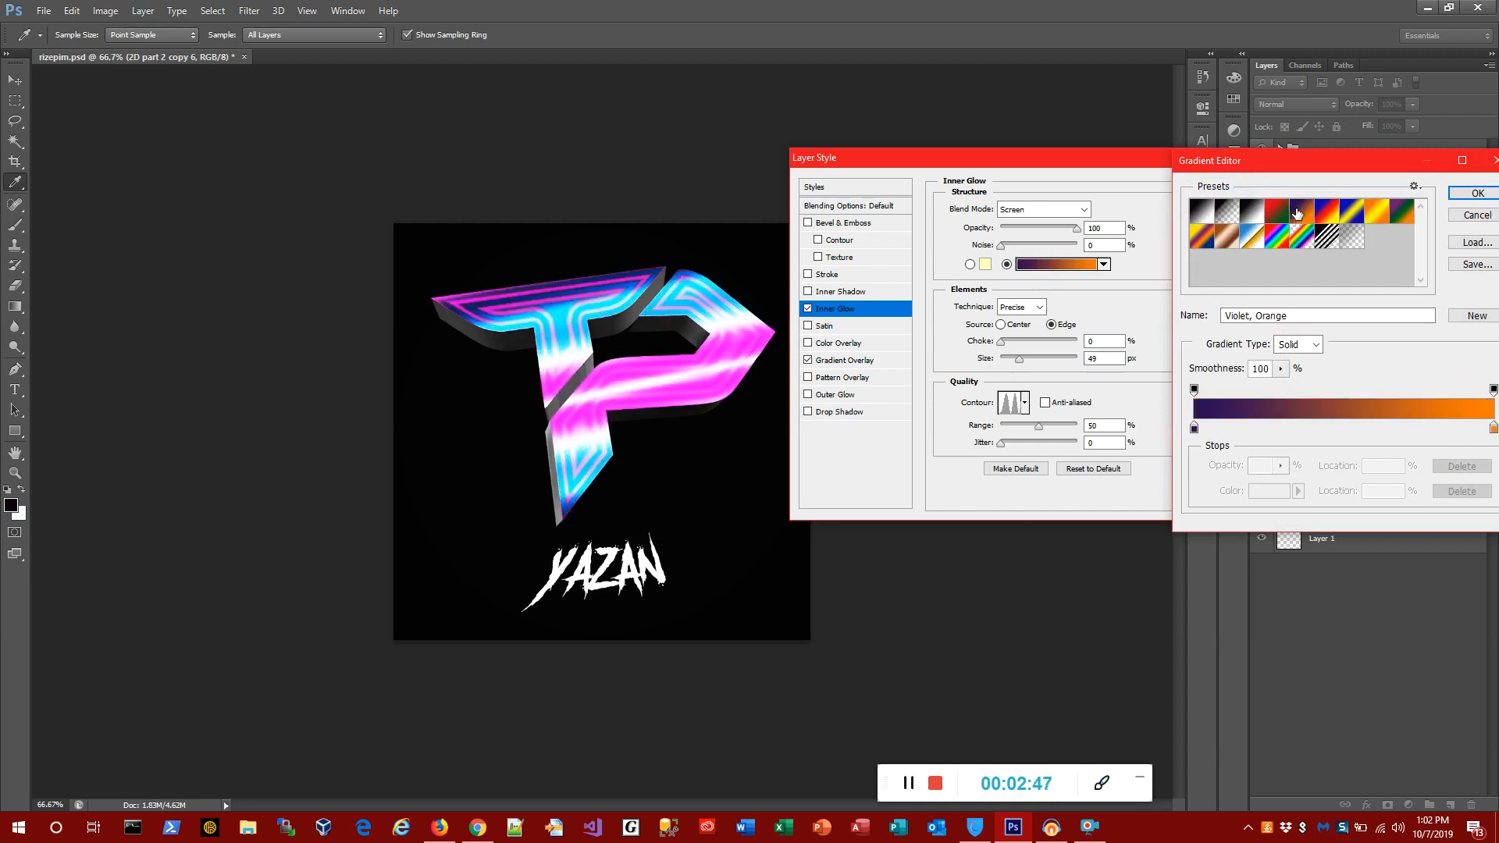
pyautogui.click(1324, 212)
pyautogui.click(1348, 211)
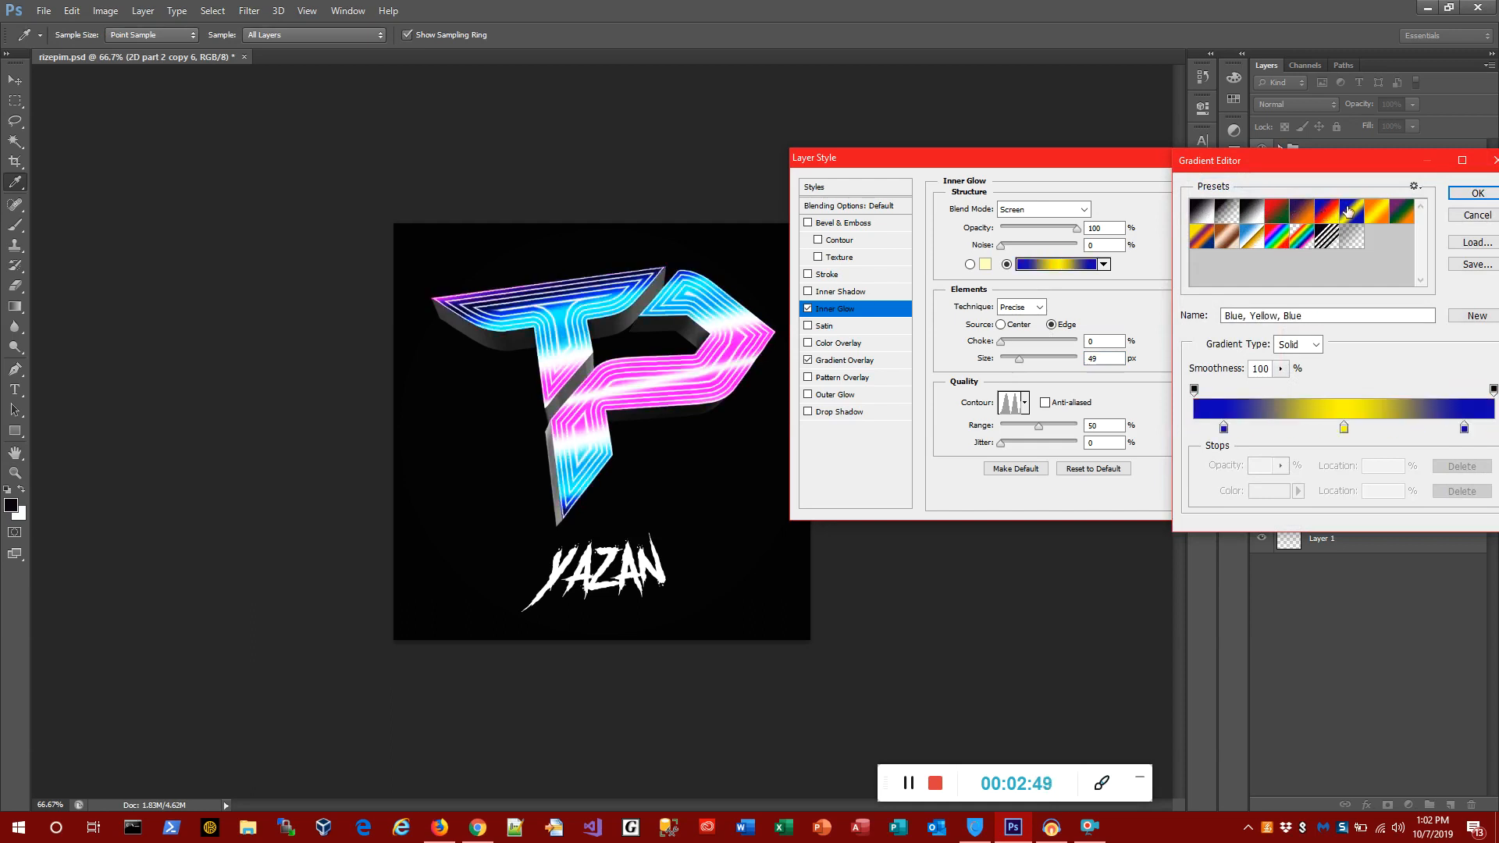
pyautogui.click(1370, 215)
pyautogui.click(1360, 217)
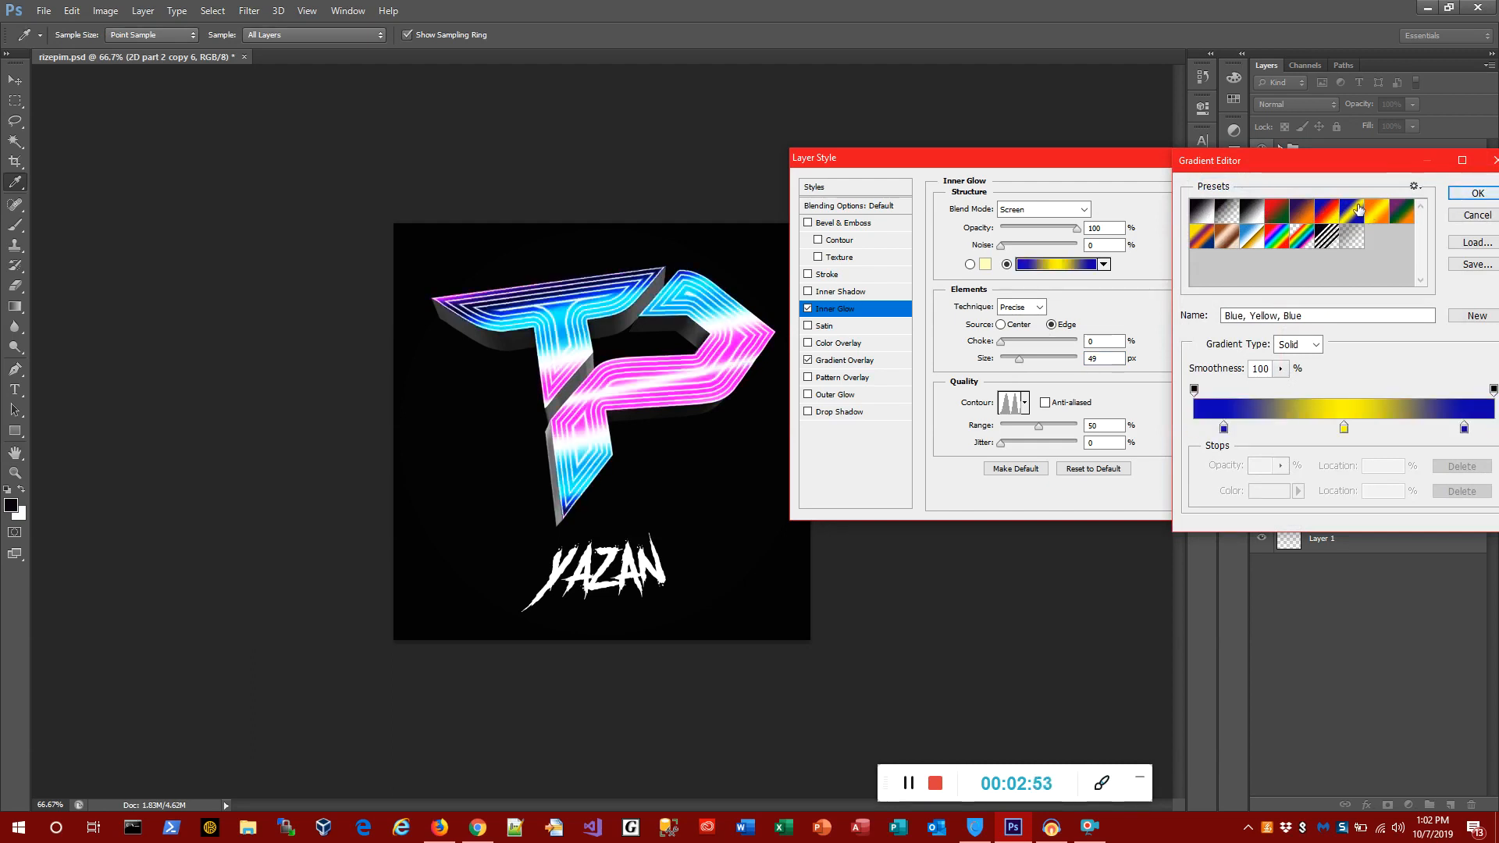
pyautogui.click(1476, 192)
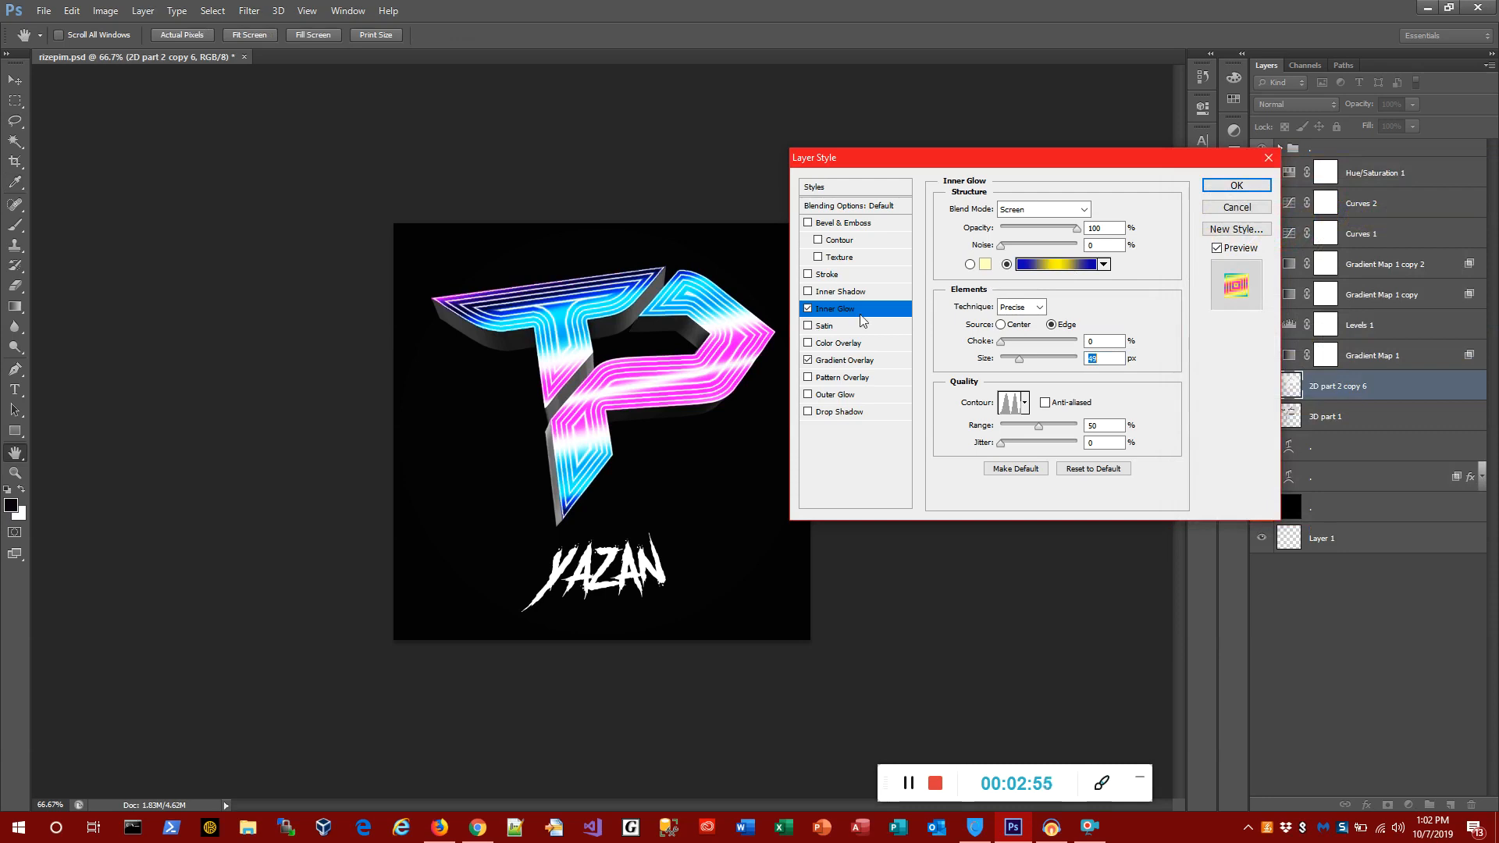
# Try several gradient presets for the gradient overlay and apply the Blue, Red, Yellow one
pyautogui.click(809, 361)
pyautogui.click(809, 361)
pyautogui.click(827, 362)
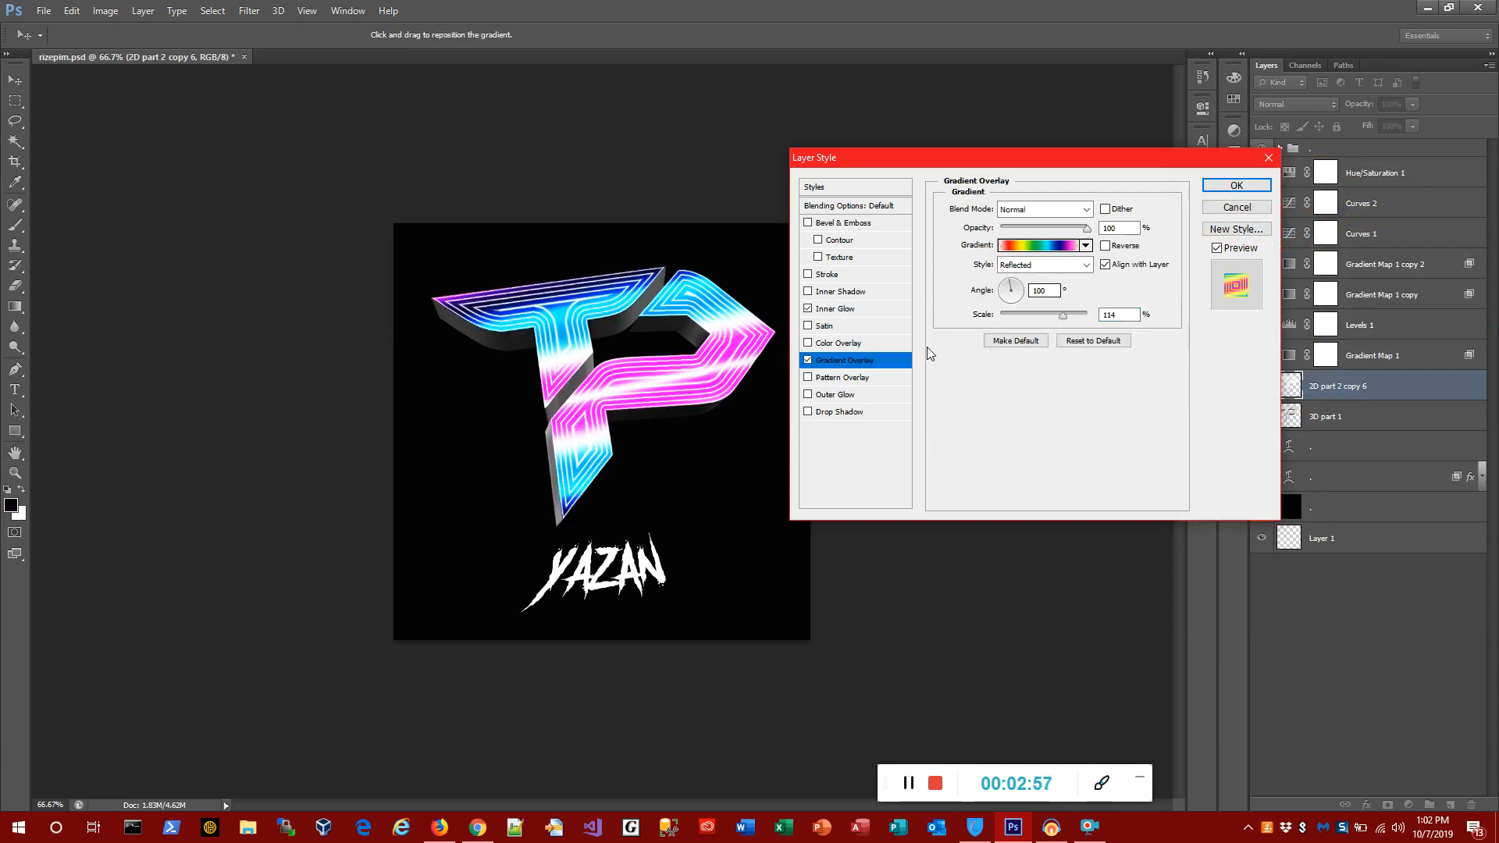
pyautogui.click(1025, 245)
pyautogui.click(1226, 235)
pyautogui.click(1249, 244)
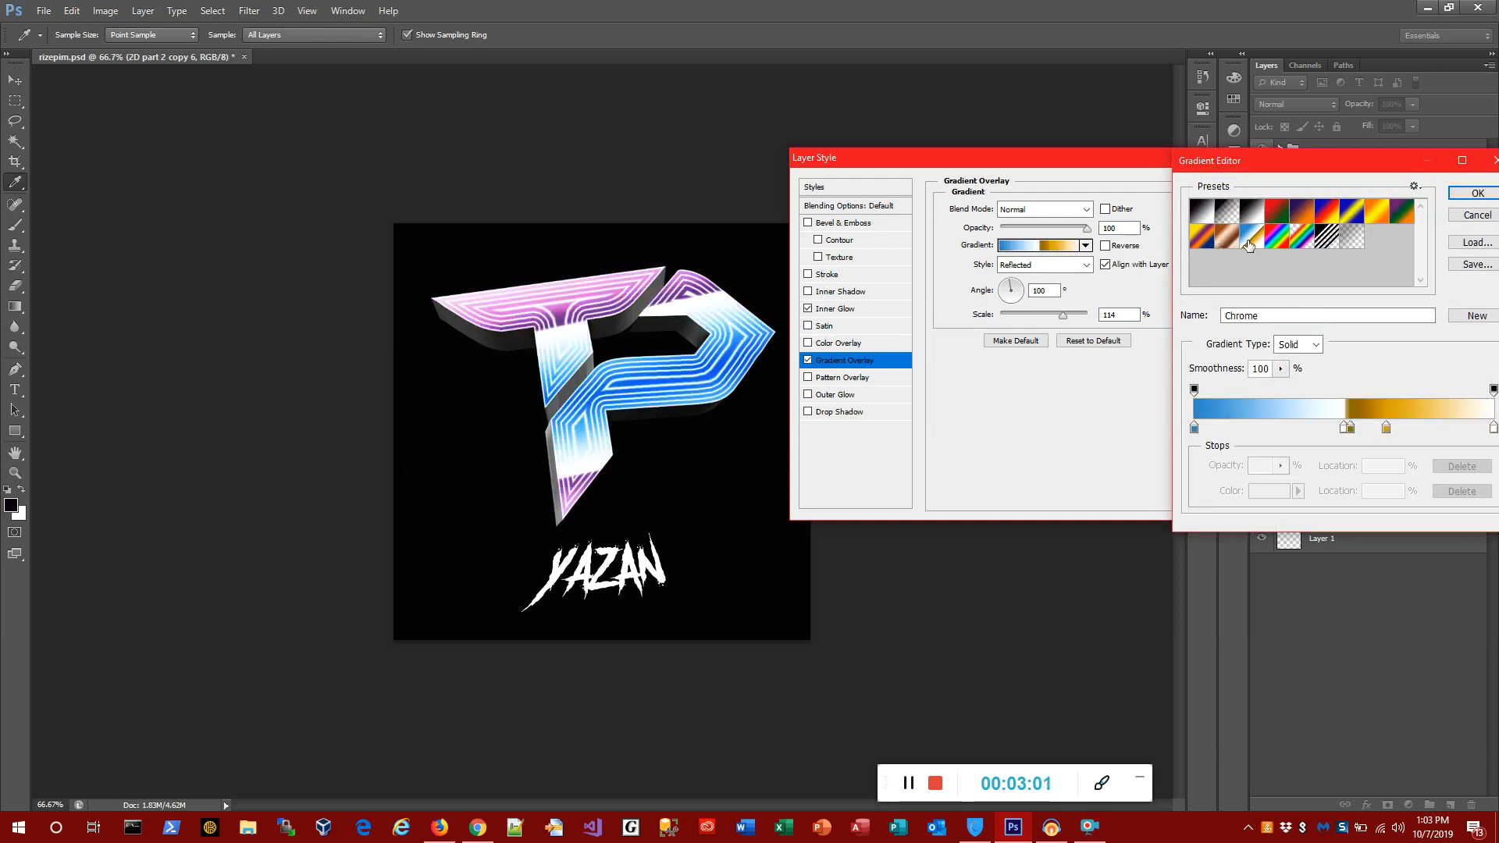
pyautogui.click(1272, 238)
pyautogui.click(1296, 245)
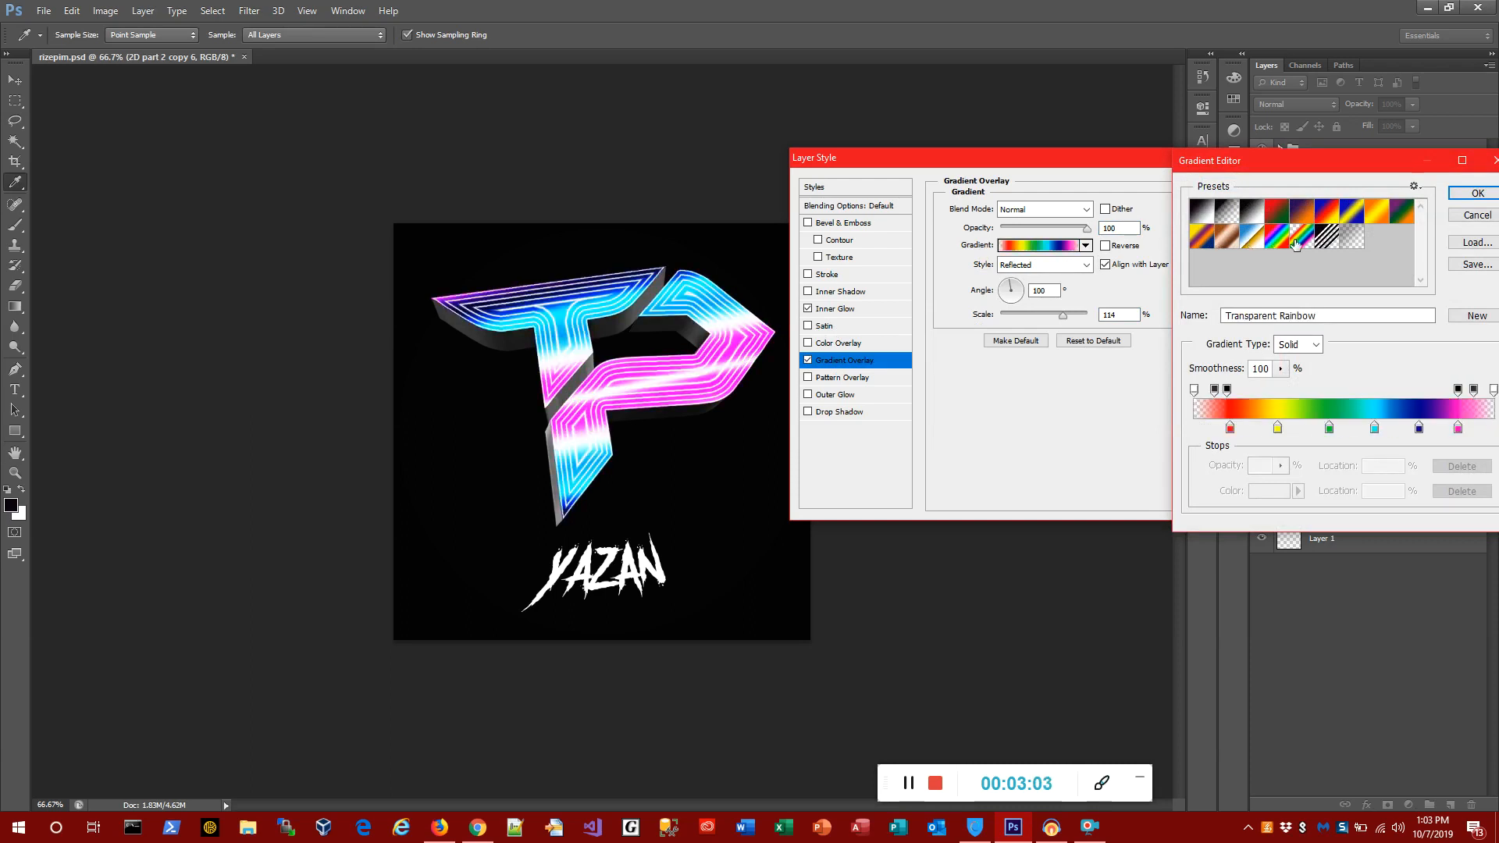
pyautogui.click(1296, 220)
pyautogui.click(1336, 224)
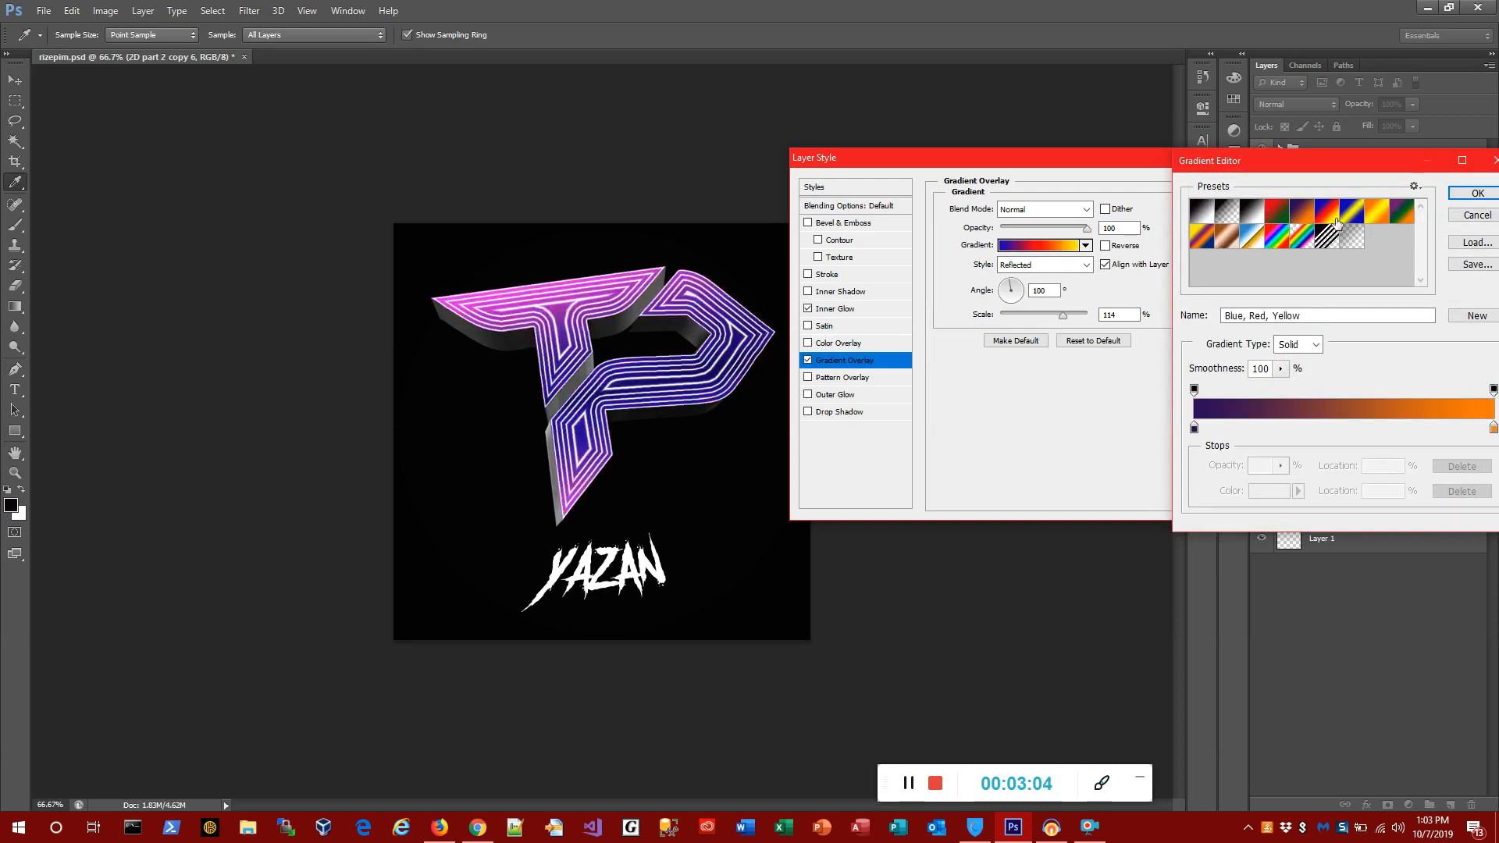
pyautogui.click(1351, 219)
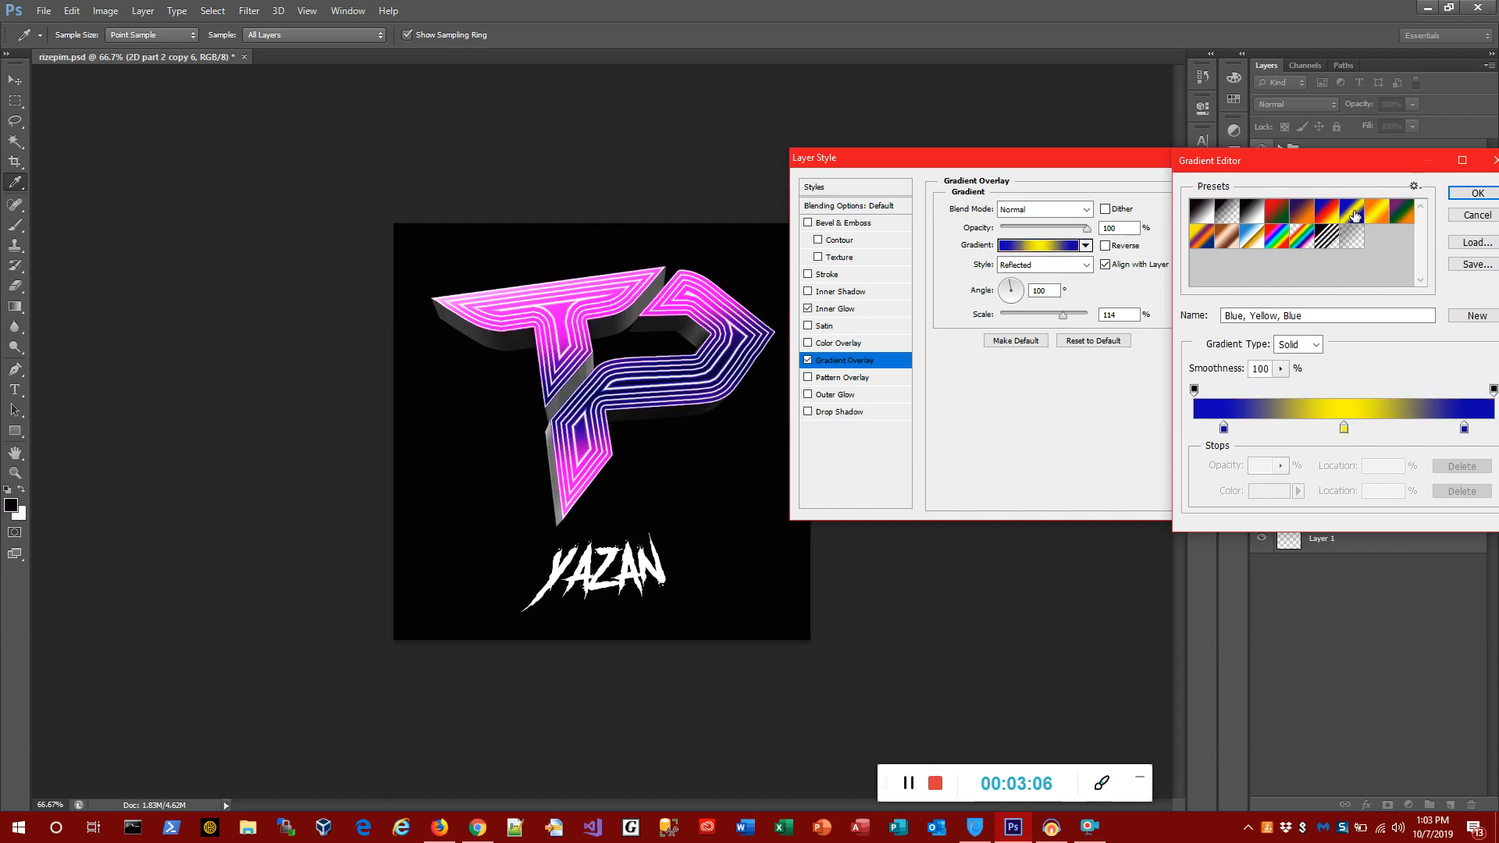
pyautogui.click(1371, 216)
pyautogui.click(1322, 217)
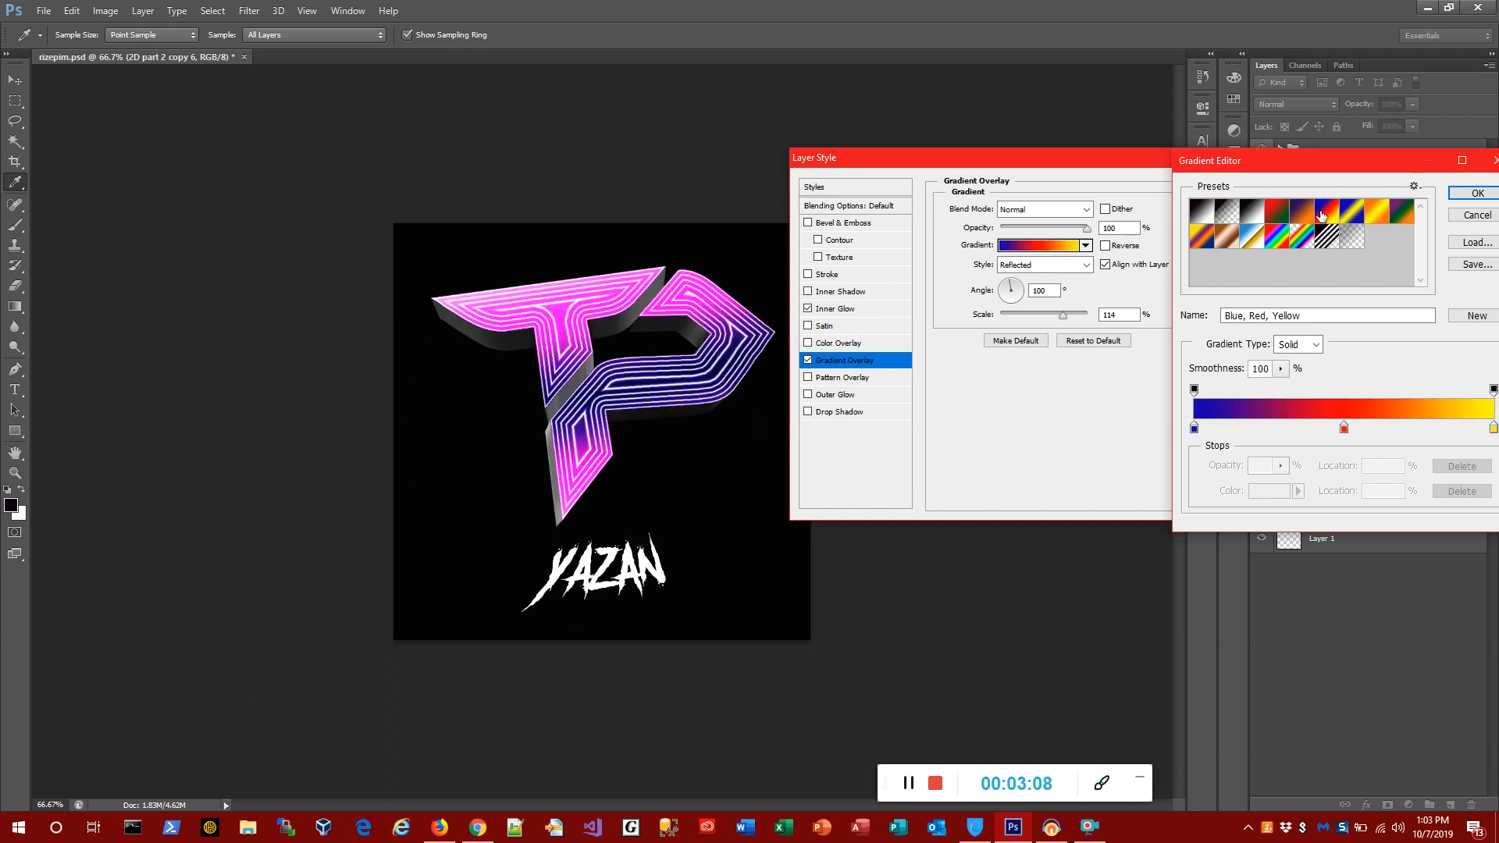
pyautogui.click(1486, 198)
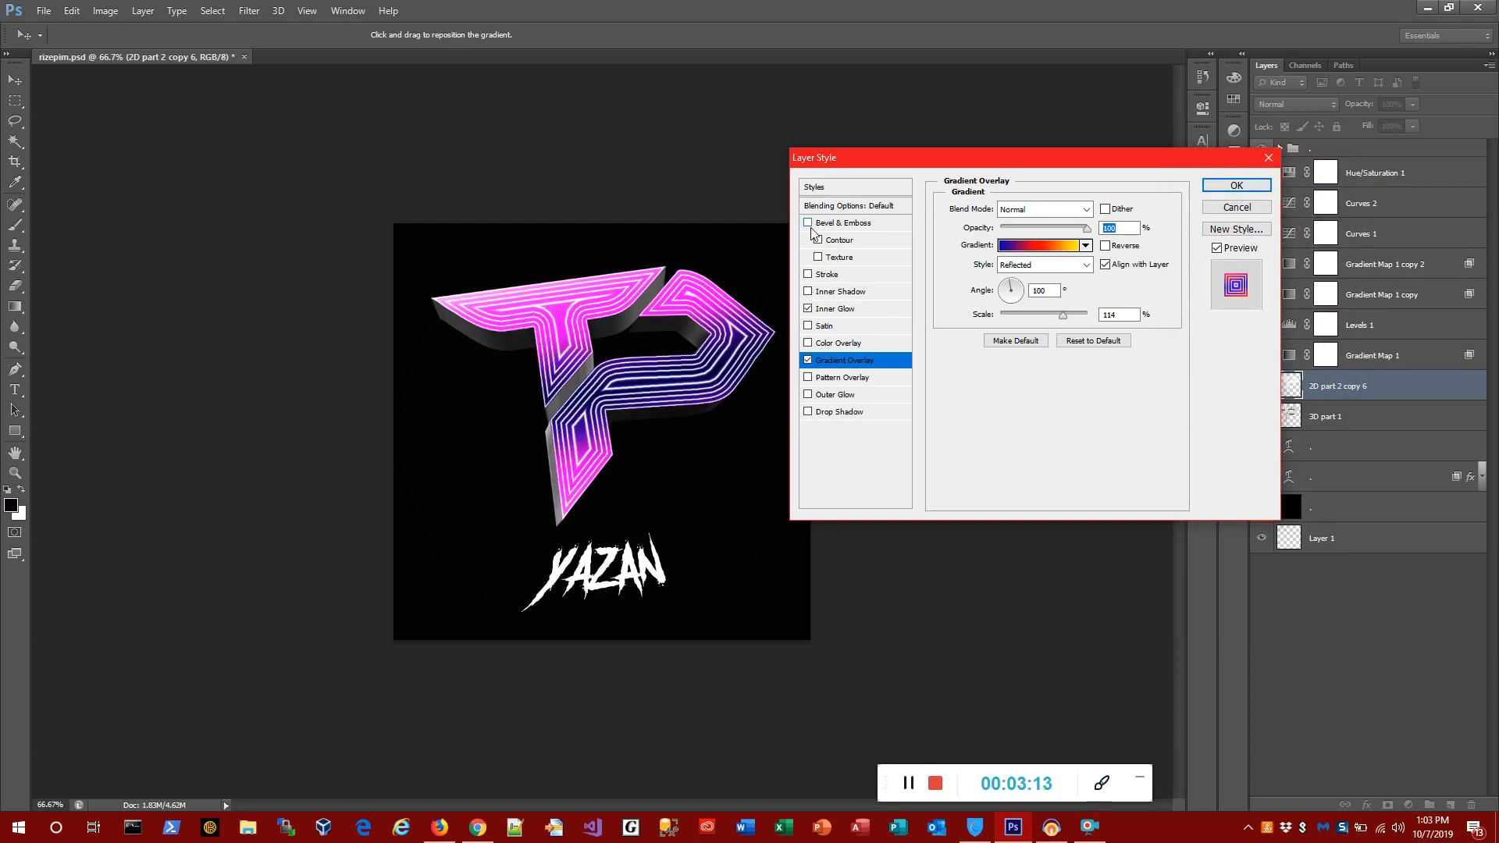
# Add a Bevel & Emboss effect to the logo front with the Chisel Hard technique and a depth of 878%
pyautogui.click(836, 225)
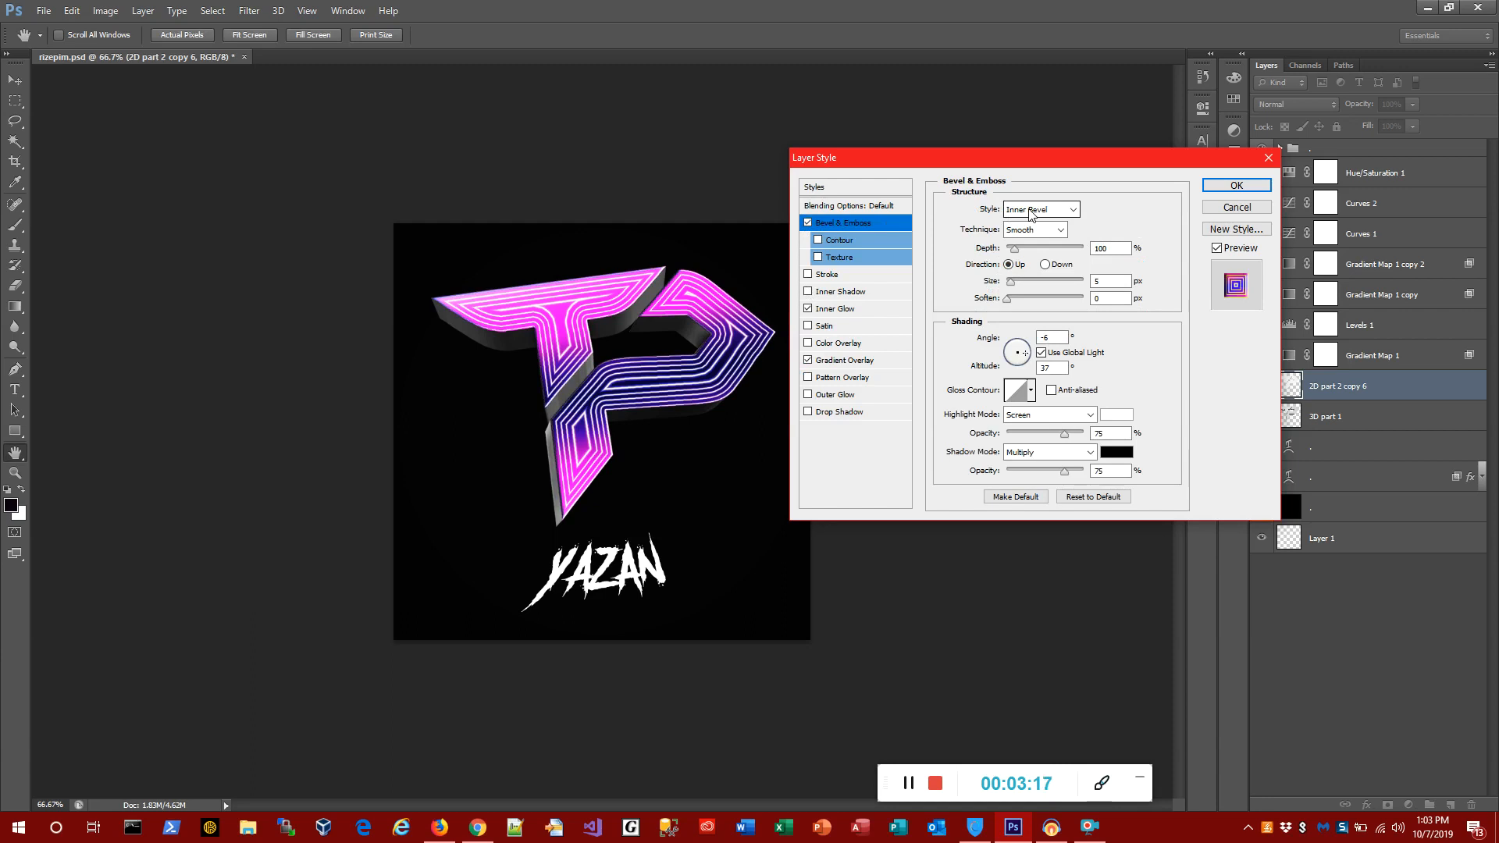
pyautogui.click(1024, 230)
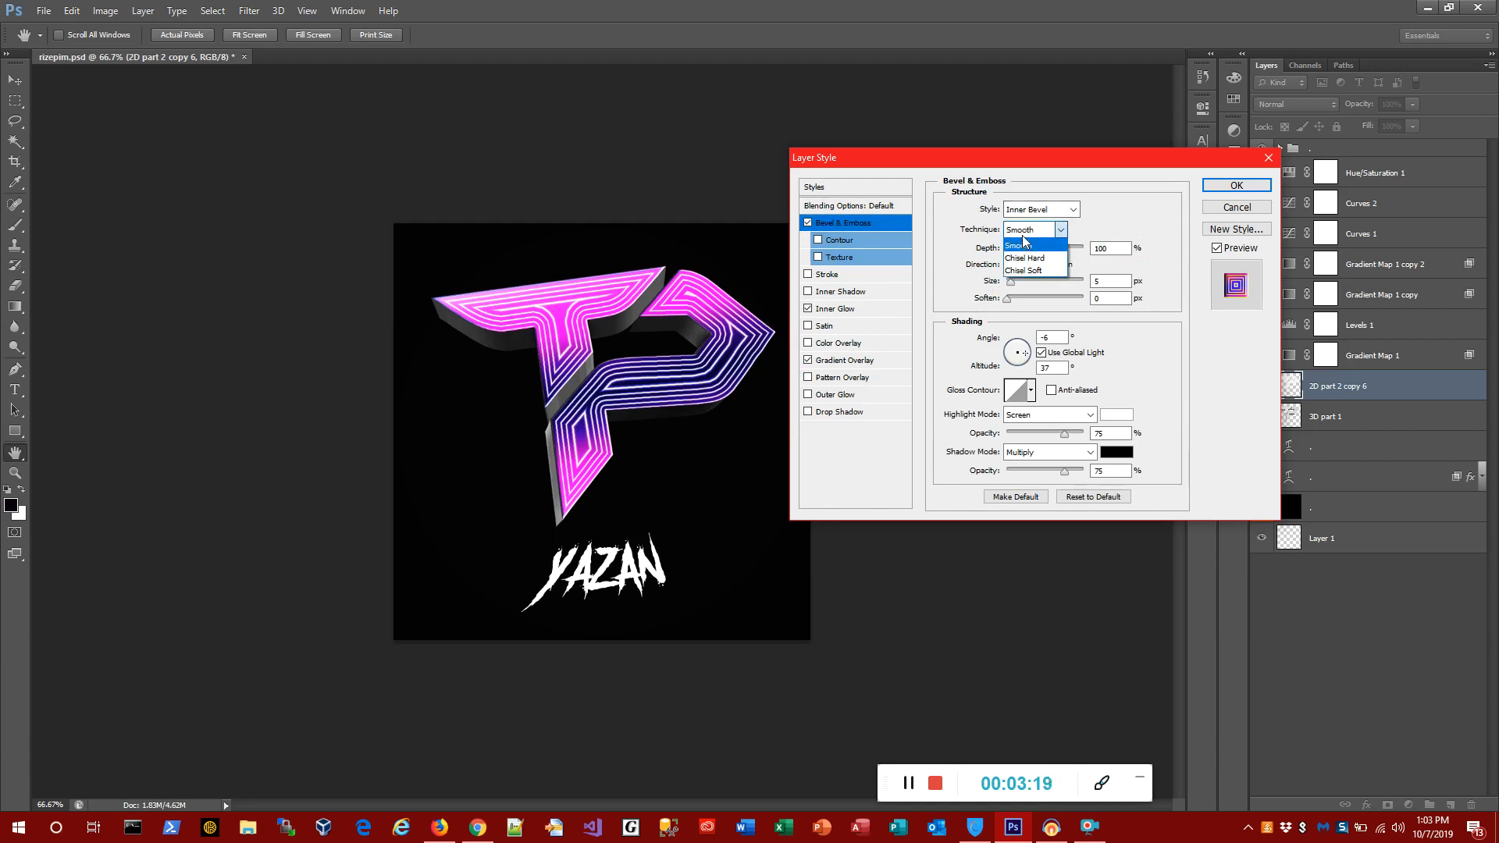
pyautogui.click(1027, 249)
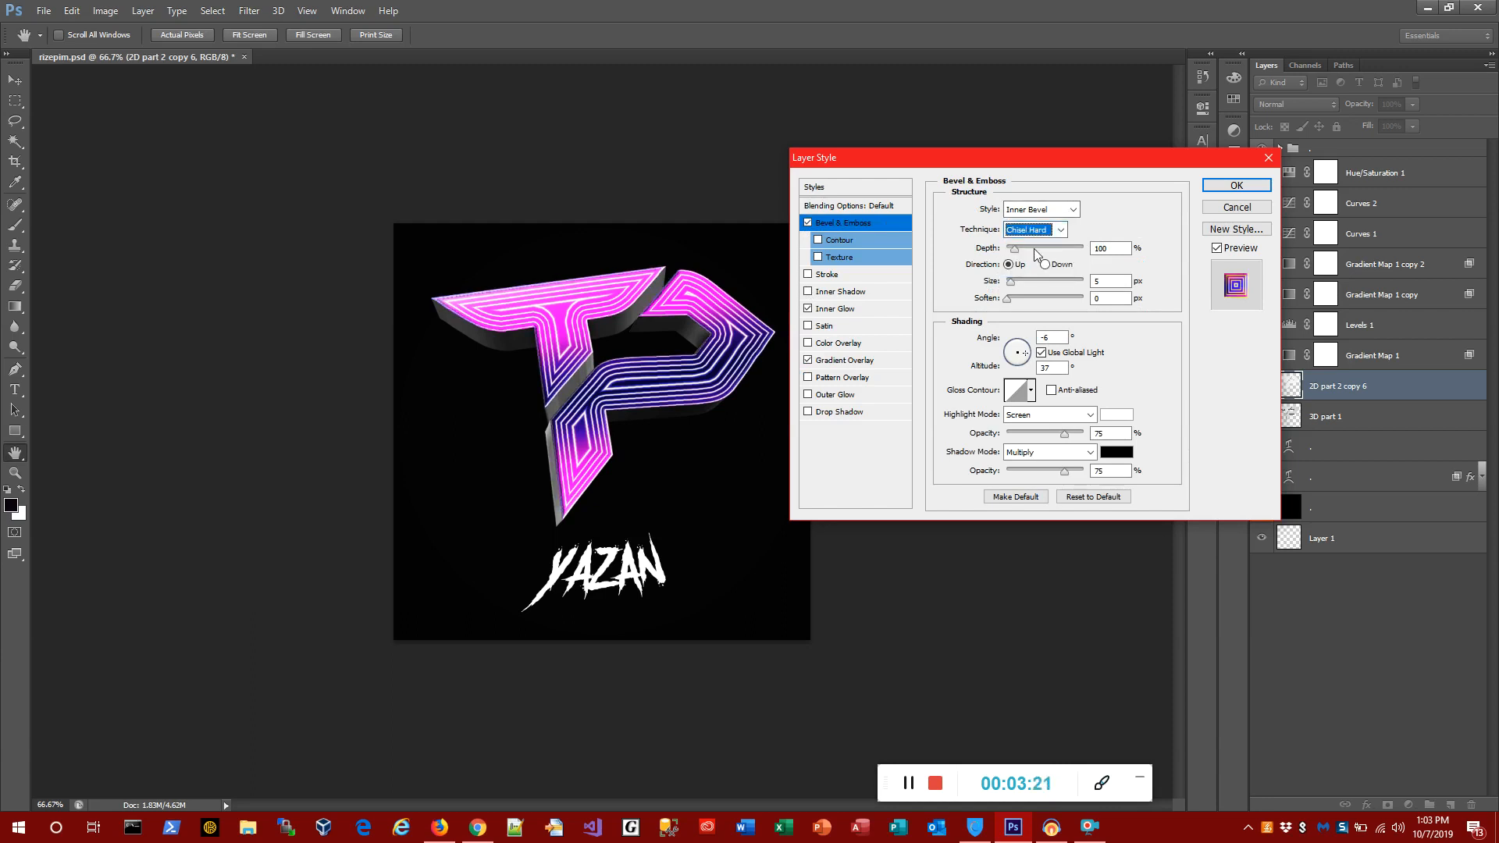
pyautogui.click(1034, 249)
pyautogui.click(1074, 245)
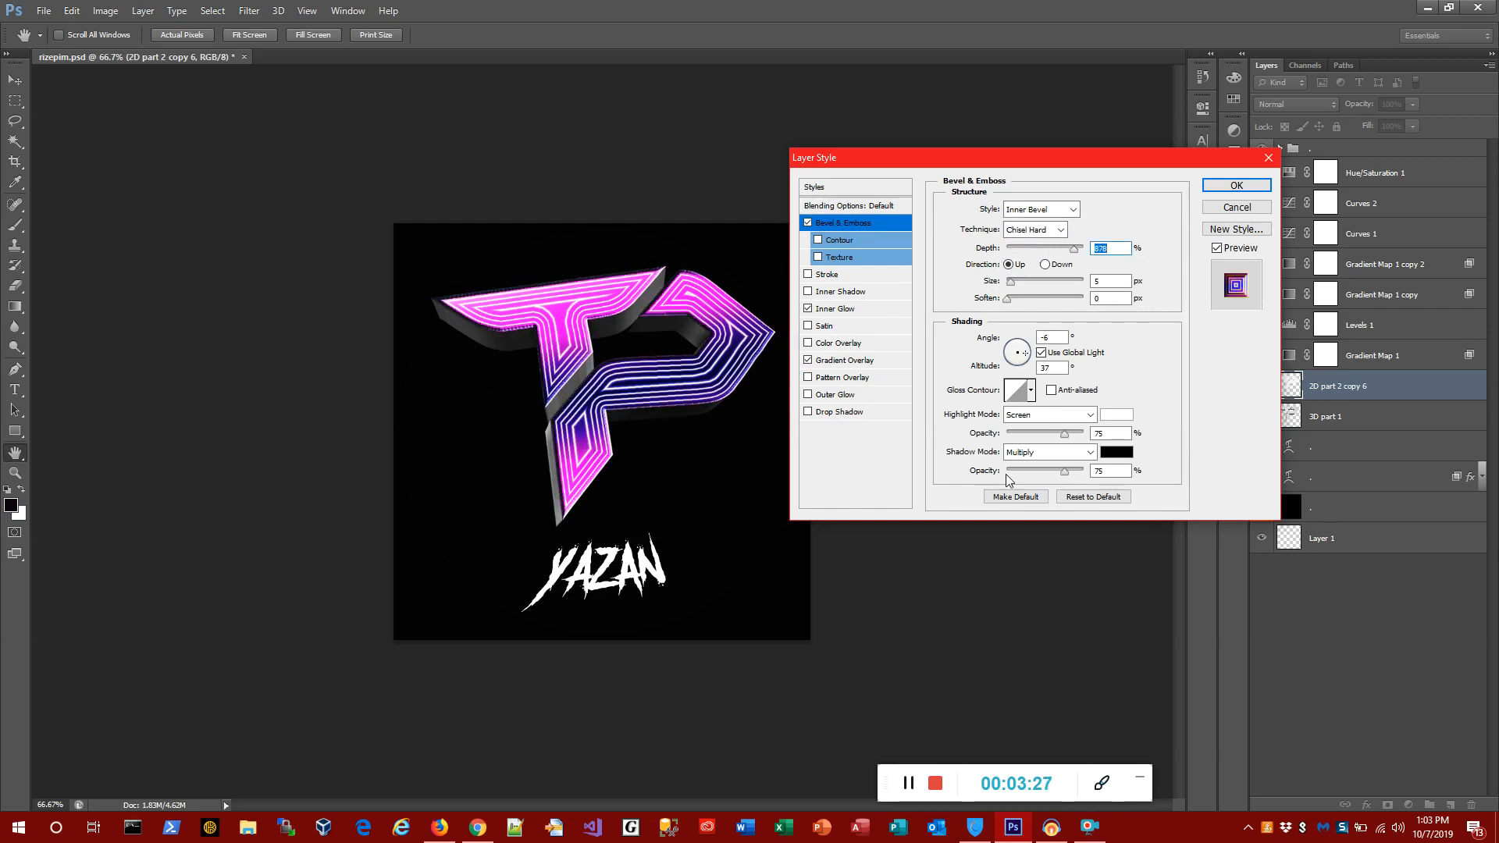
# Set the bevel's shadow colour to red (fc0b0b)
pyautogui.click(1109, 453)
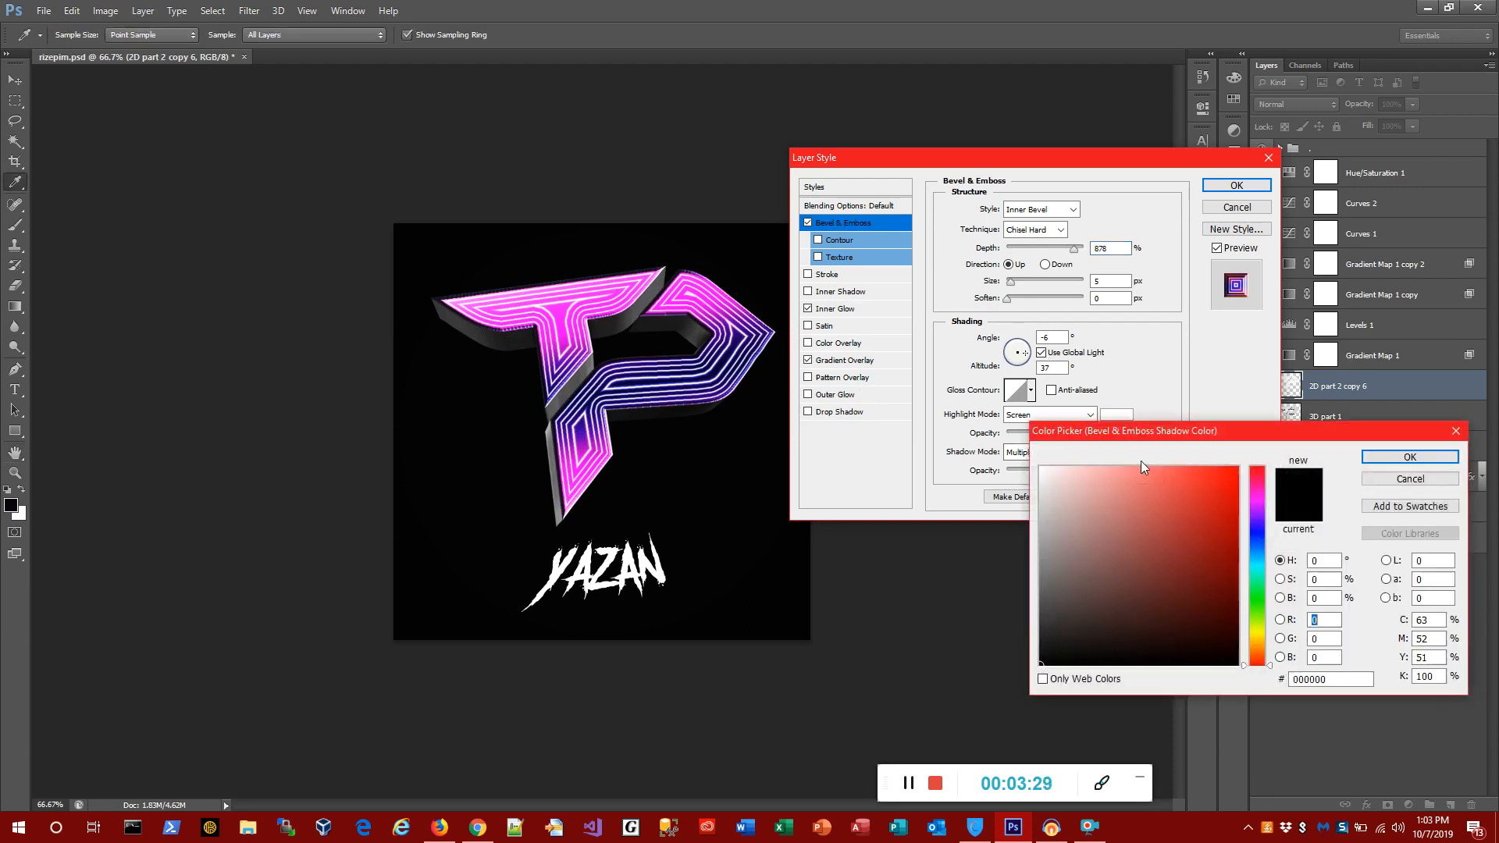
pyautogui.click(1229, 467)
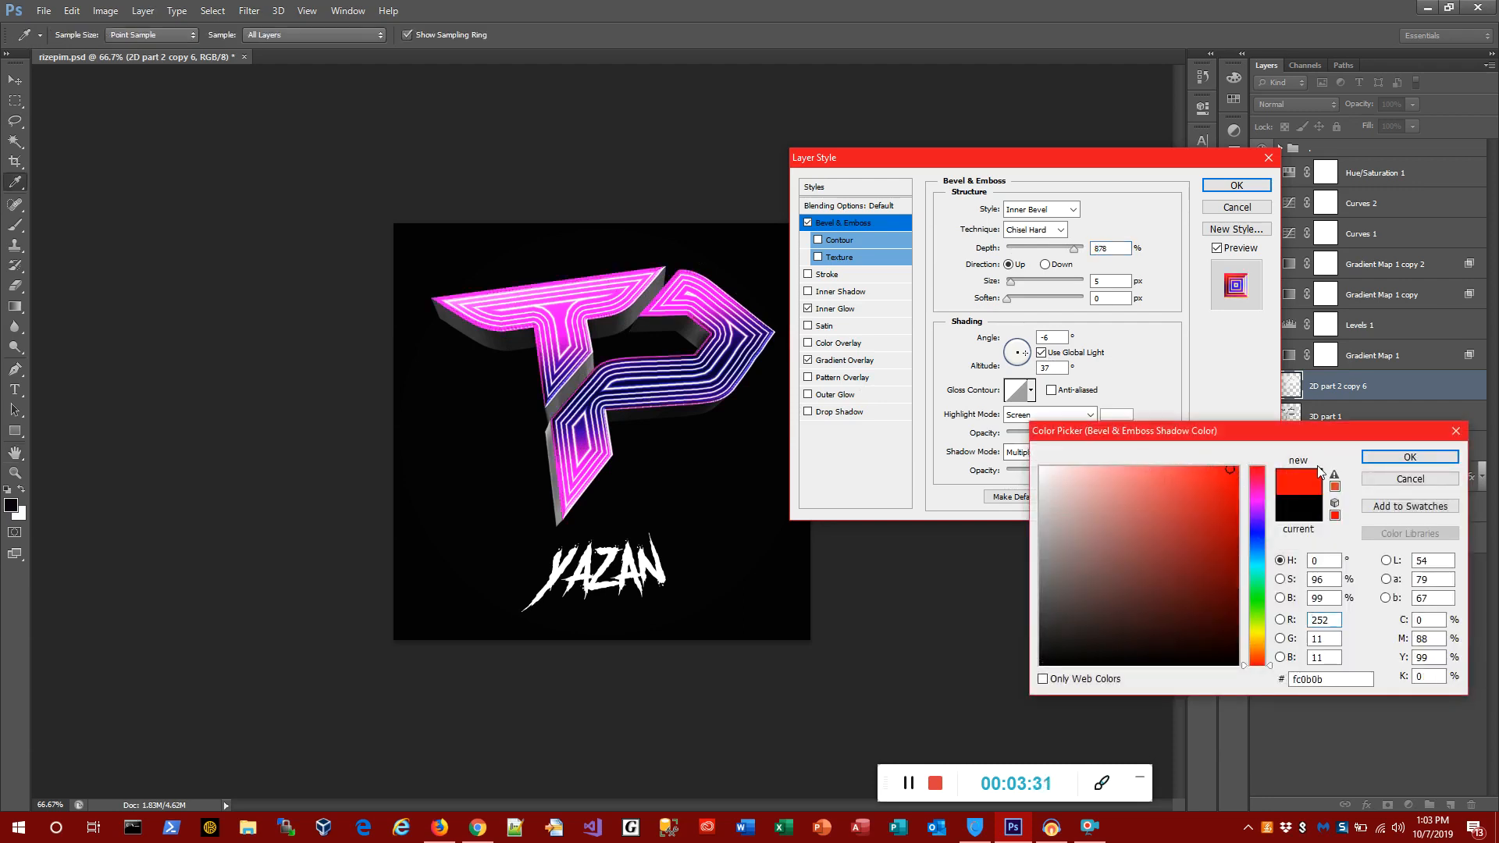
pyautogui.click(1376, 460)
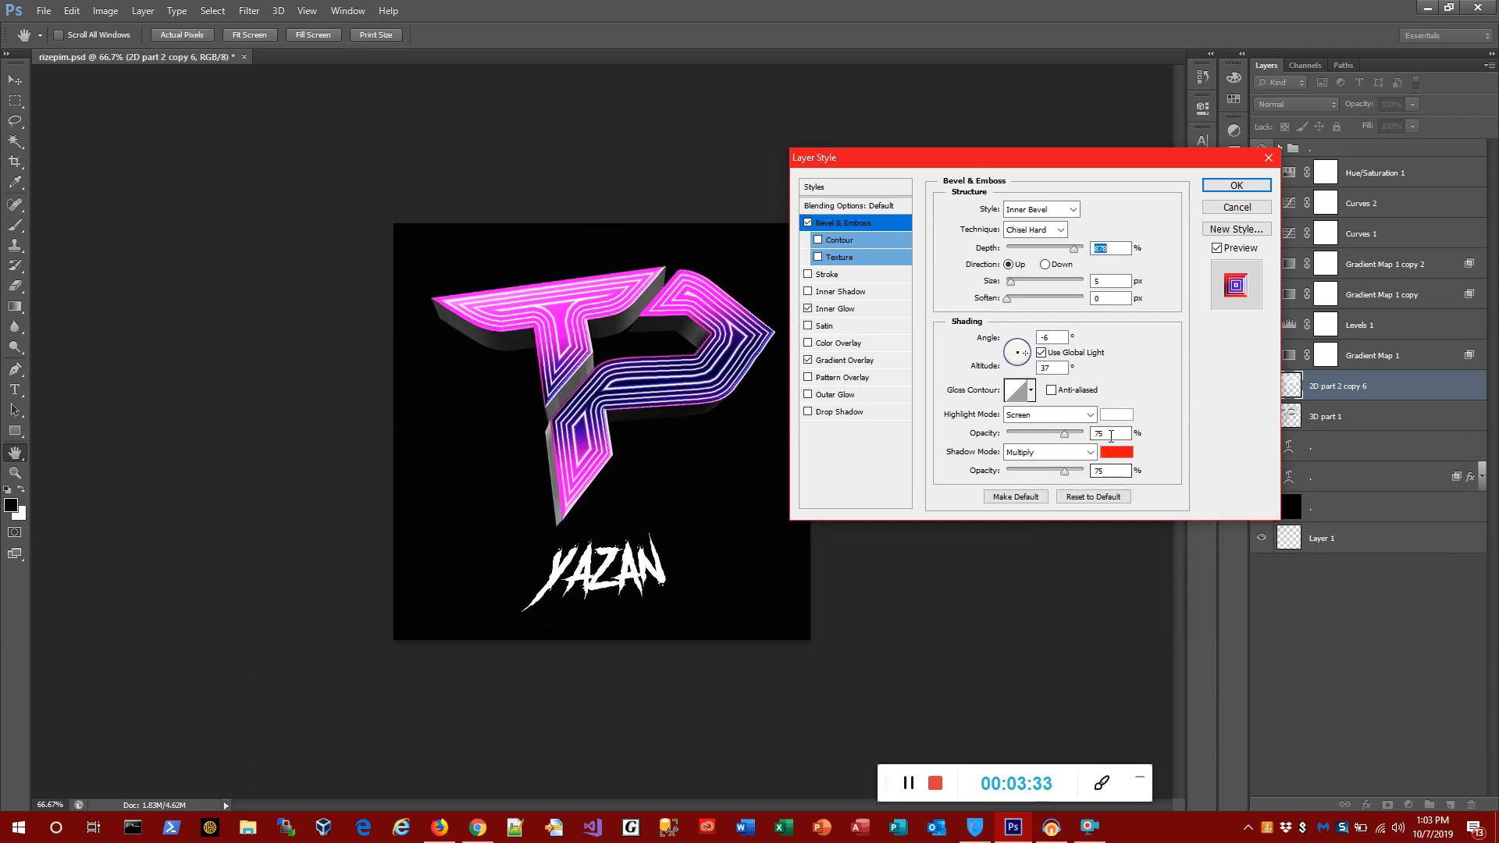
# Raise the bevel's highlight opacity to 100% and set the bevel size to 70 px
pyautogui.moveTo(1066, 434); pyautogui.dragTo(1124, 437)
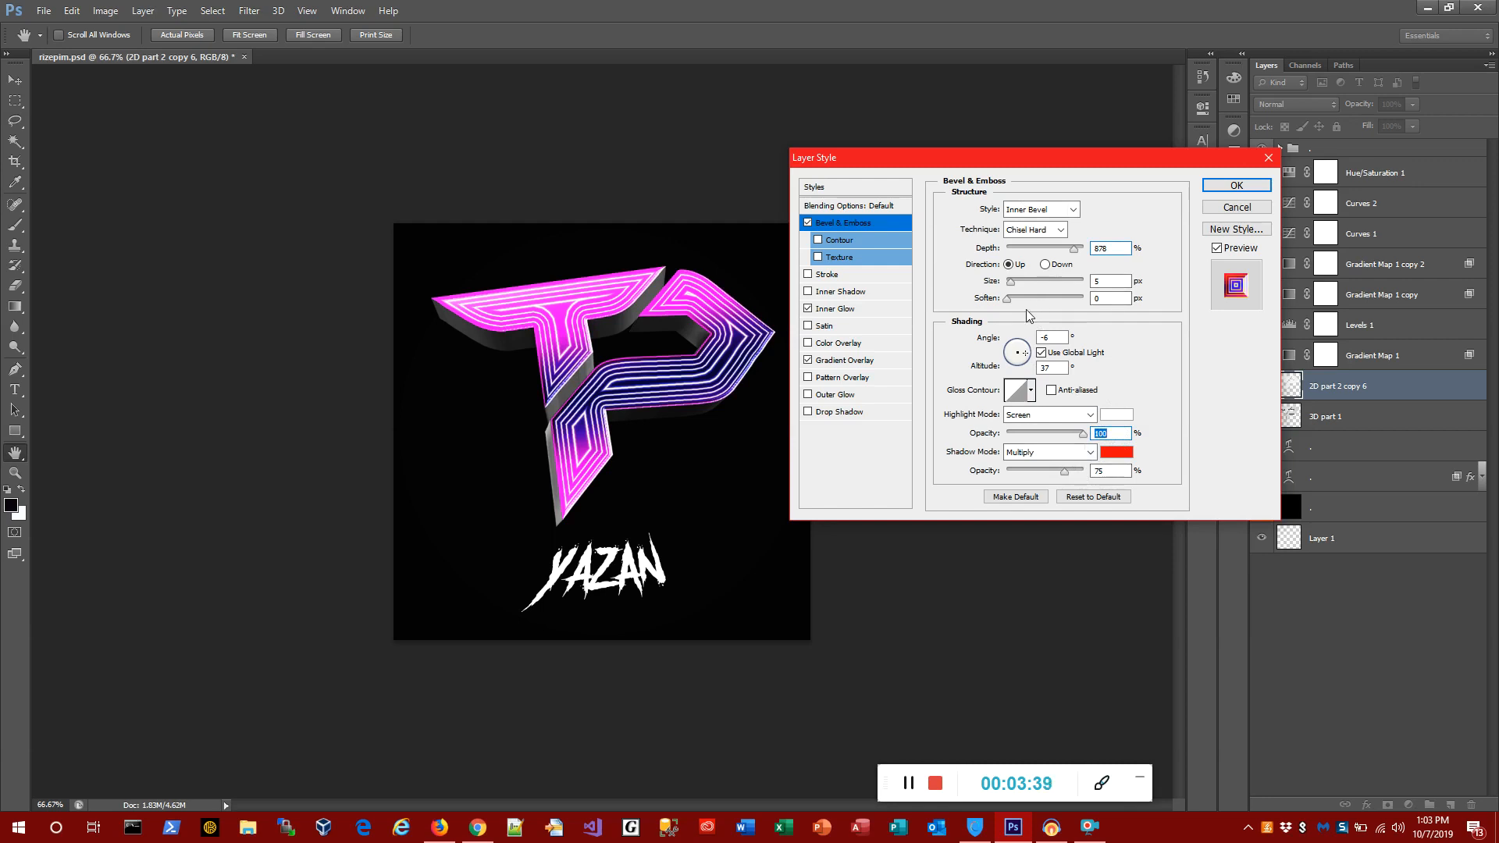
pyautogui.click(1028, 280)
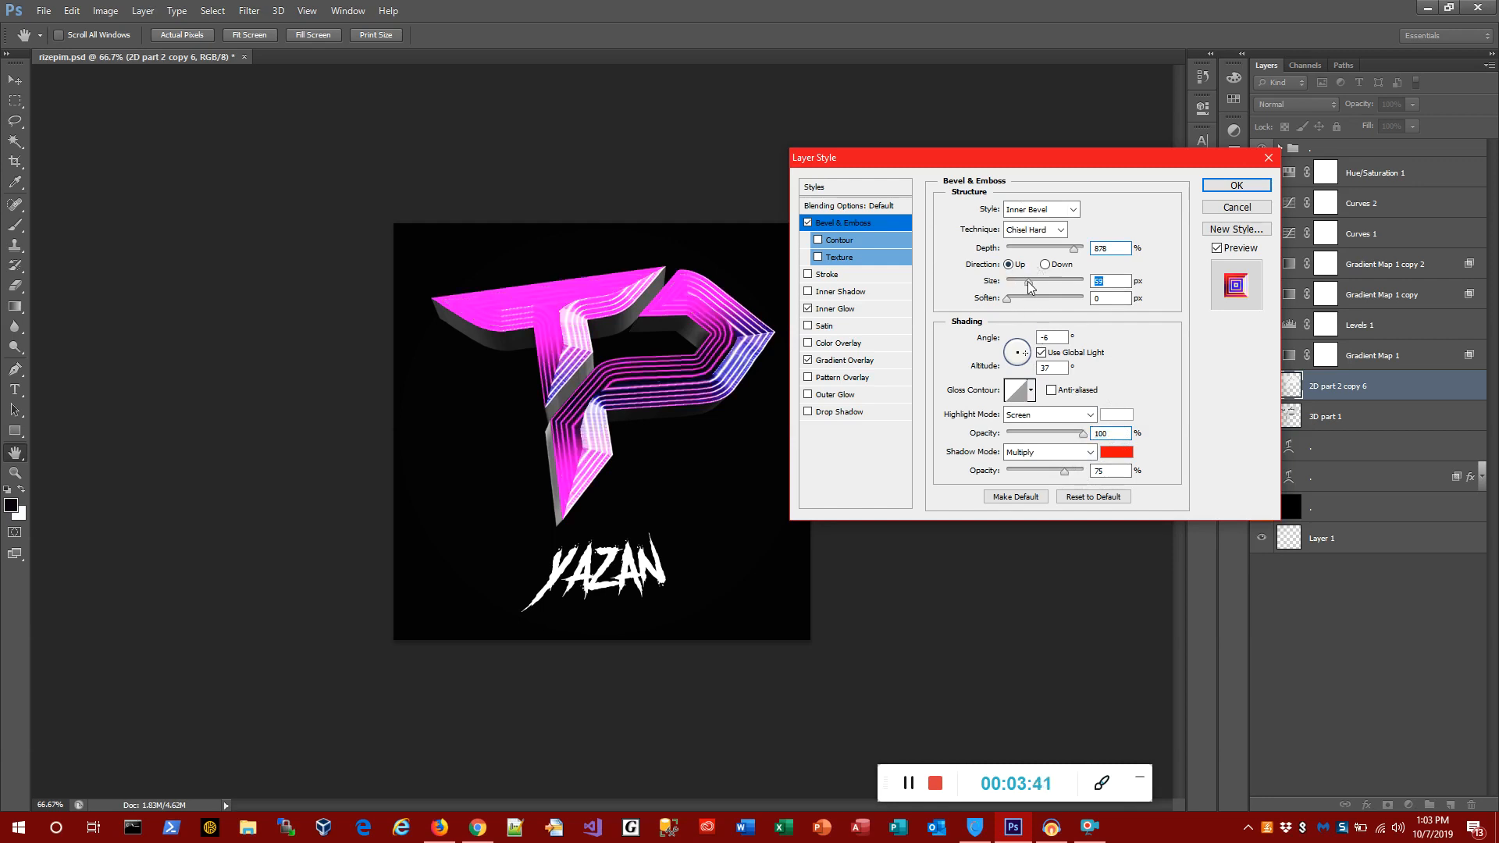
pyautogui.moveTo(1028, 281); pyautogui.dragTo(1032, 281)
# Apply the double-peaked ring gloss contour to the bevel and set its light to a -141° angle and 58° altitude
pyautogui.click(1032, 388)
pyautogui.click(996, 450)
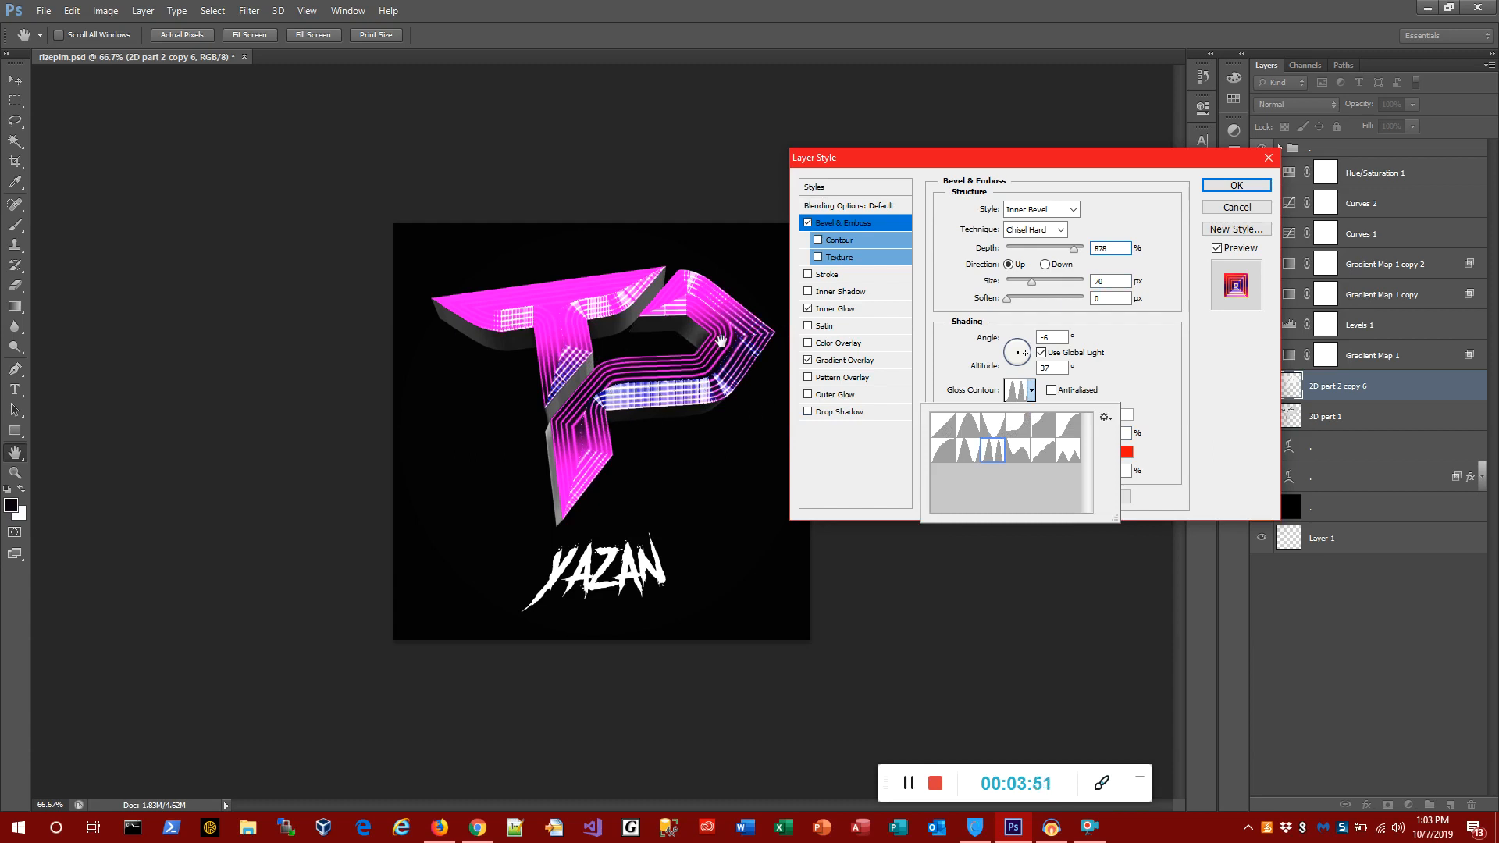
pyautogui.click(1135, 385)
pyautogui.click(1016, 359)
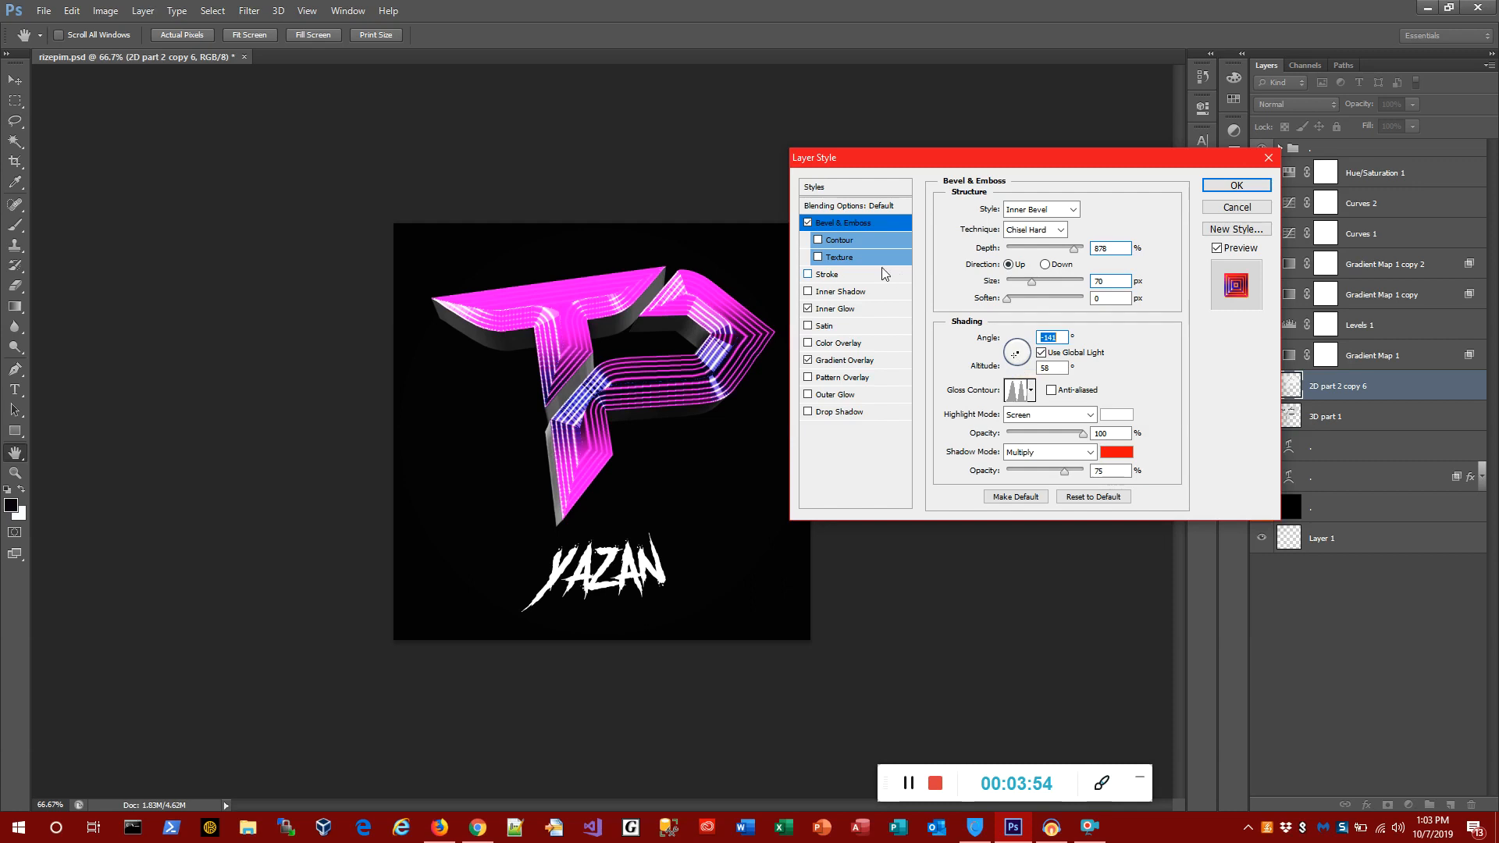
# Enable the bevel's Contour option, try several contour shapes and apply the single-peaked ring contour
pyautogui.click(818, 240)
pyautogui.click(840, 241)
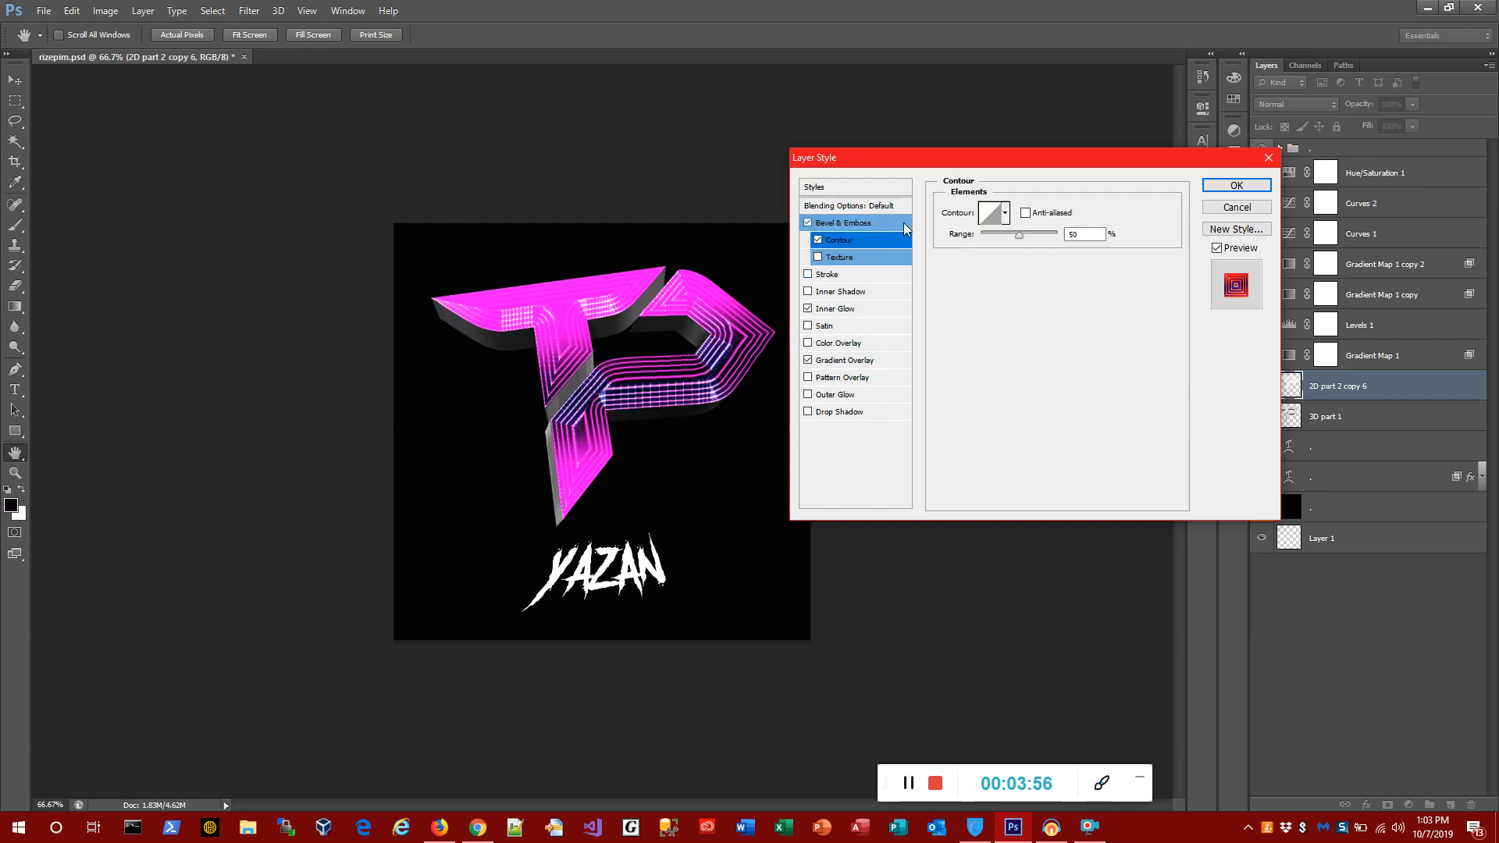
pyautogui.click(1005, 213)
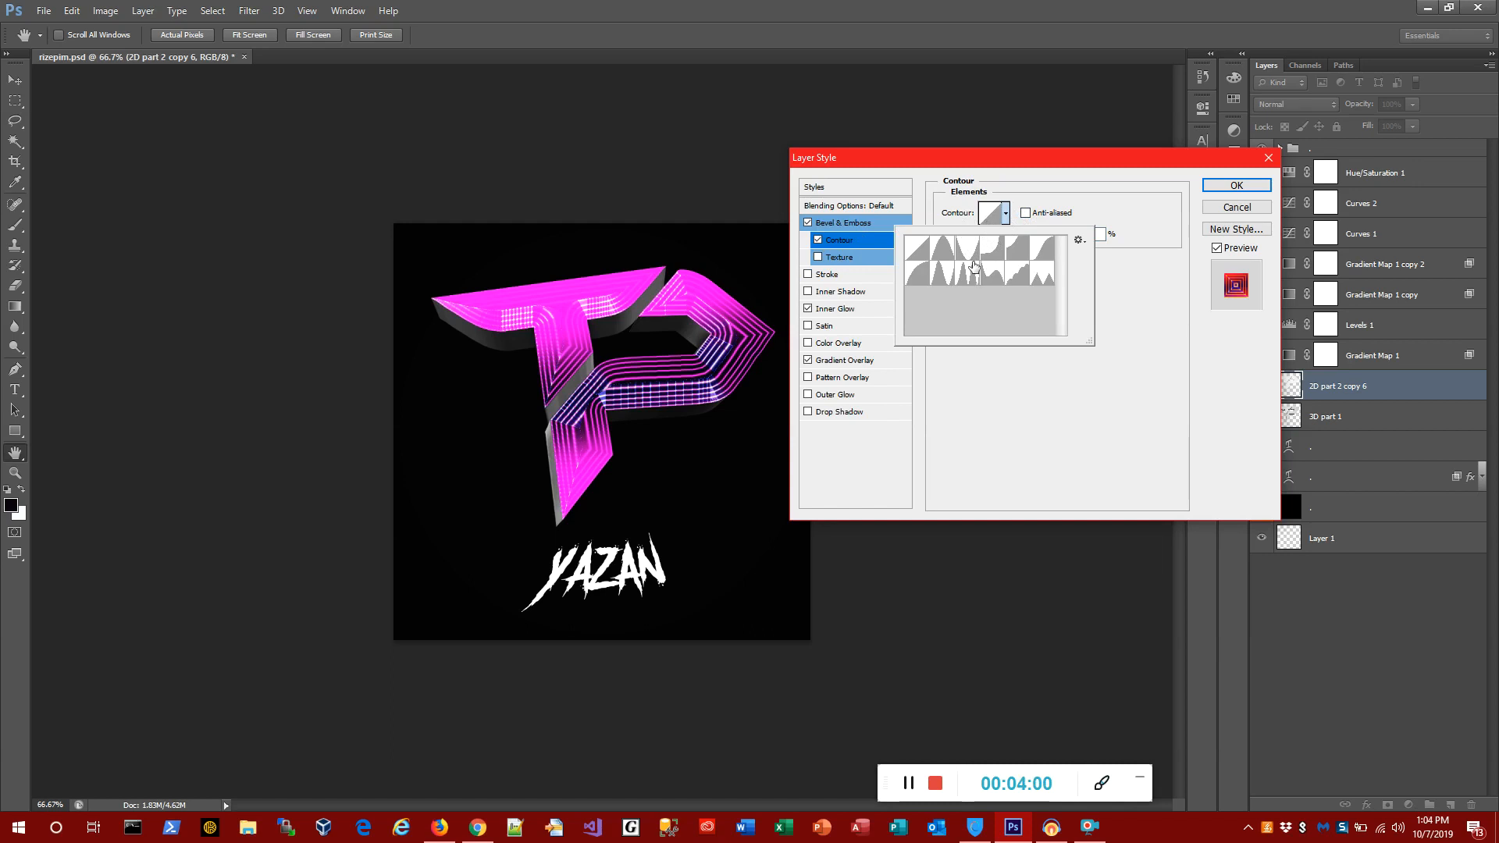
pyautogui.click(968, 265)
pyautogui.click(967, 250)
pyautogui.click(945, 273)
pyautogui.click(1003, 374)
# Compare the logo with the inner glow and the gradient overlay each switched off and back on
pyautogui.click(808, 308)
pyautogui.click(809, 308)
pyautogui.click(809, 360)
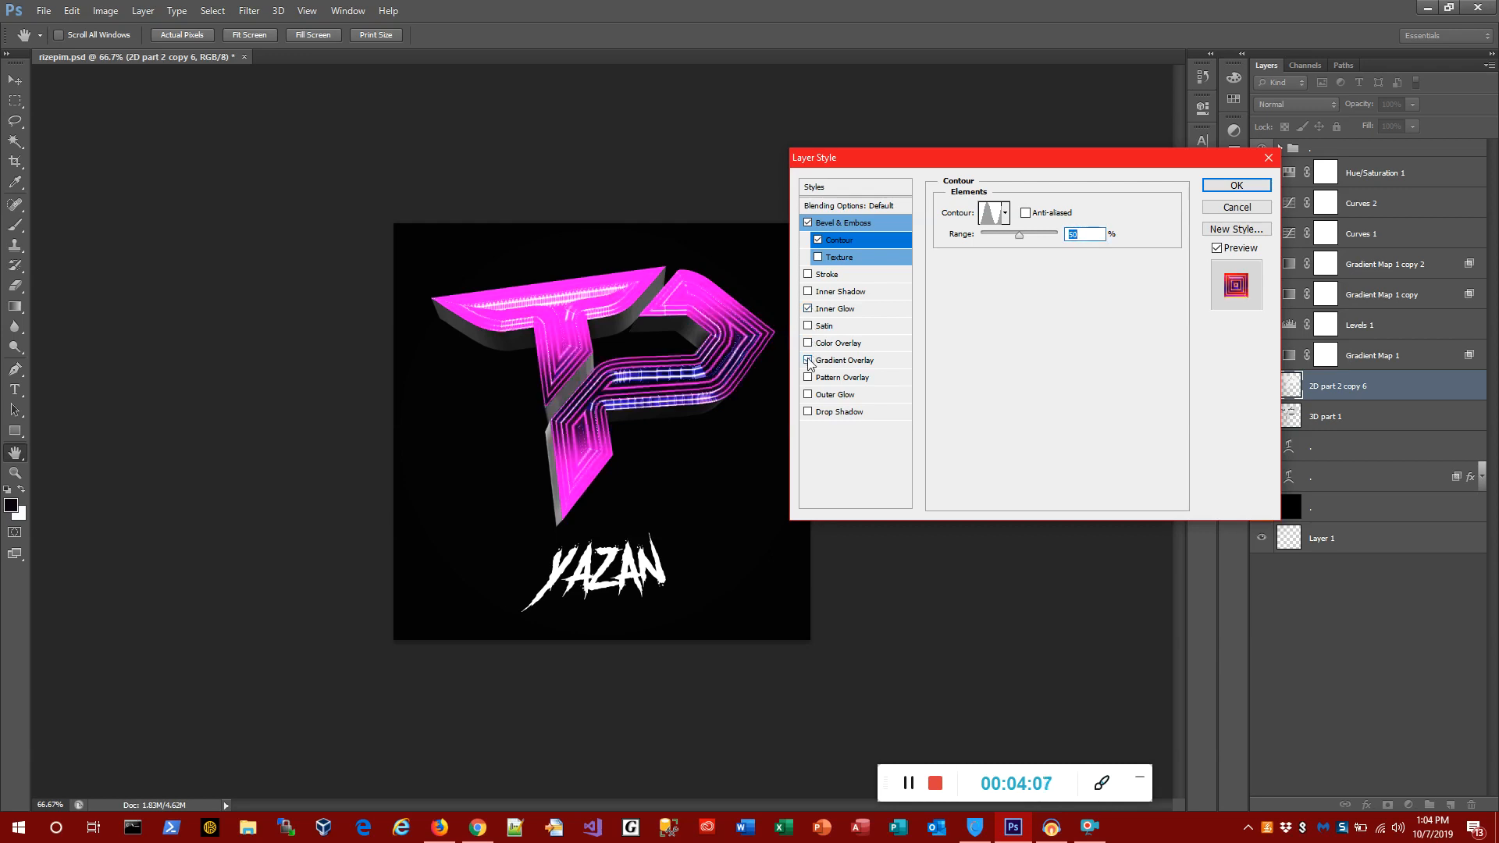
pyautogui.click(809, 360)
# Try magenta and blue hues for the bevel's shadow colour and set it to cyan (0bf3fc)
pyautogui.click(843, 222)
pyautogui.click(1116, 452)
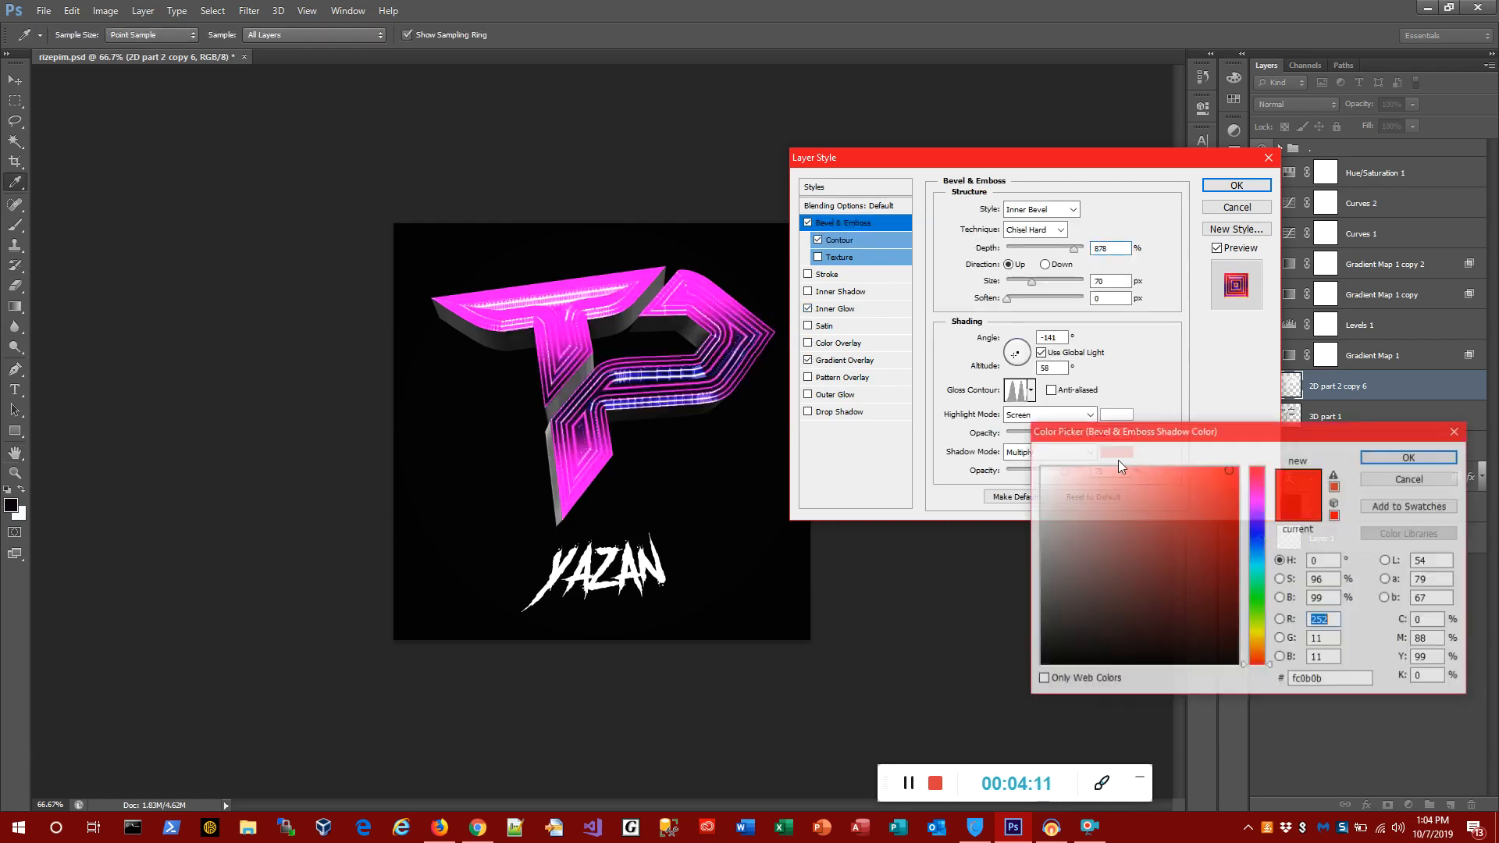
pyautogui.click(1259, 502)
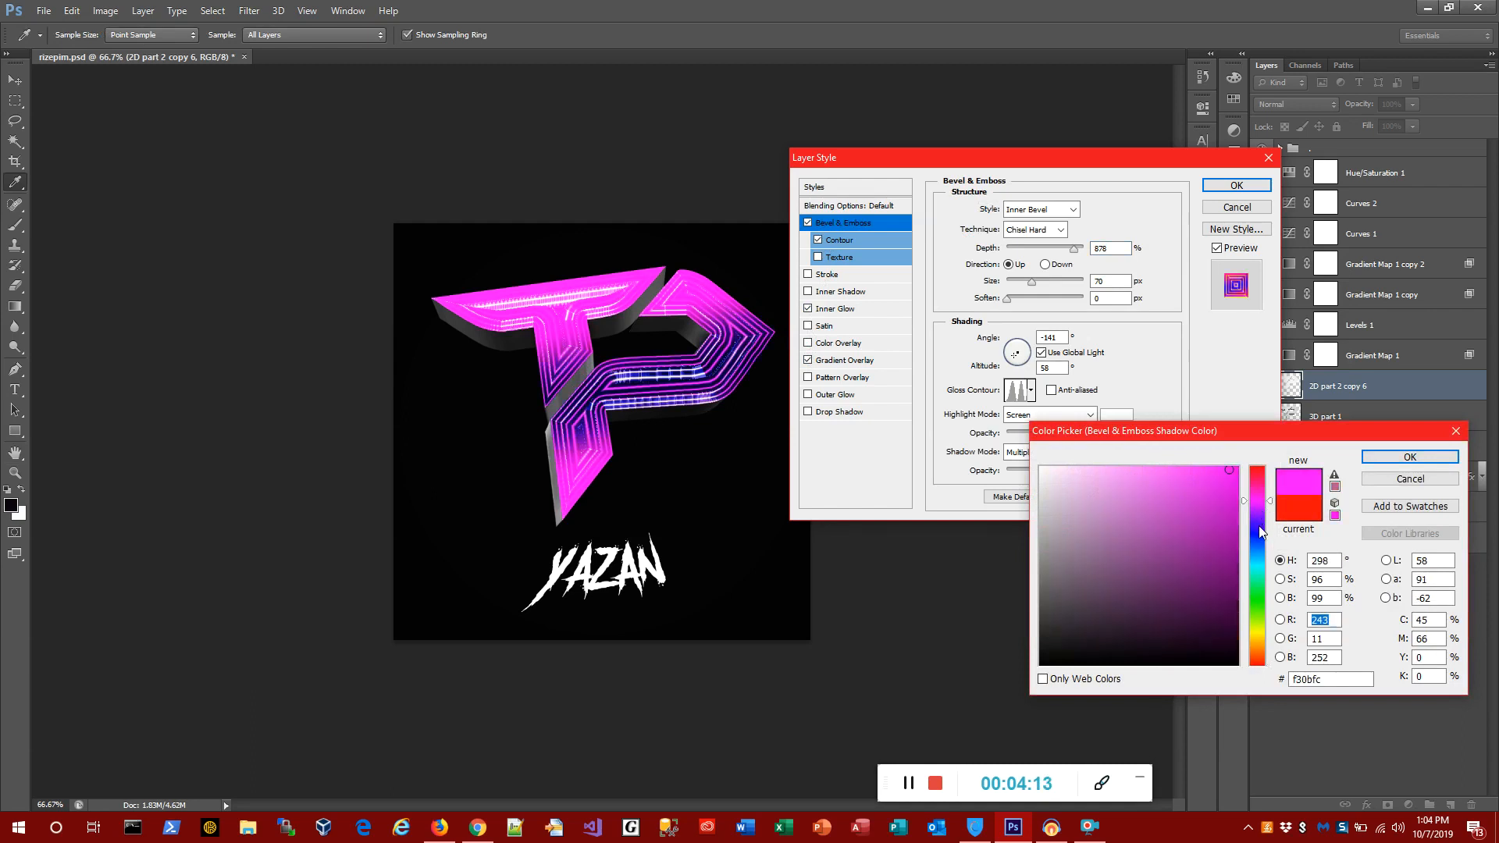
pyautogui.click(1258, 526)
pyautogui.click(1255, 551)
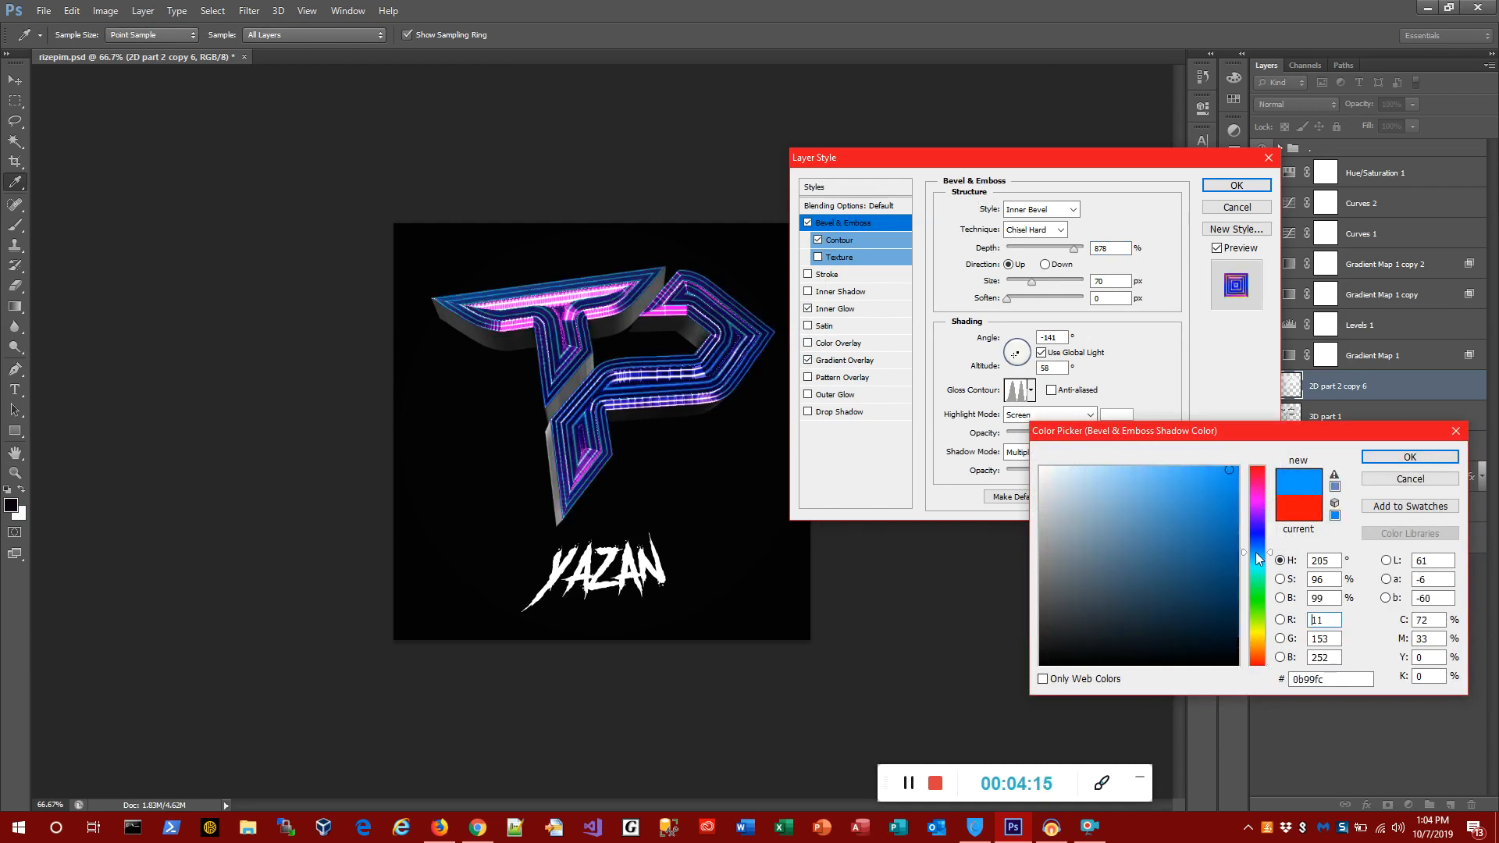
pyautogui.click(1255, 564)
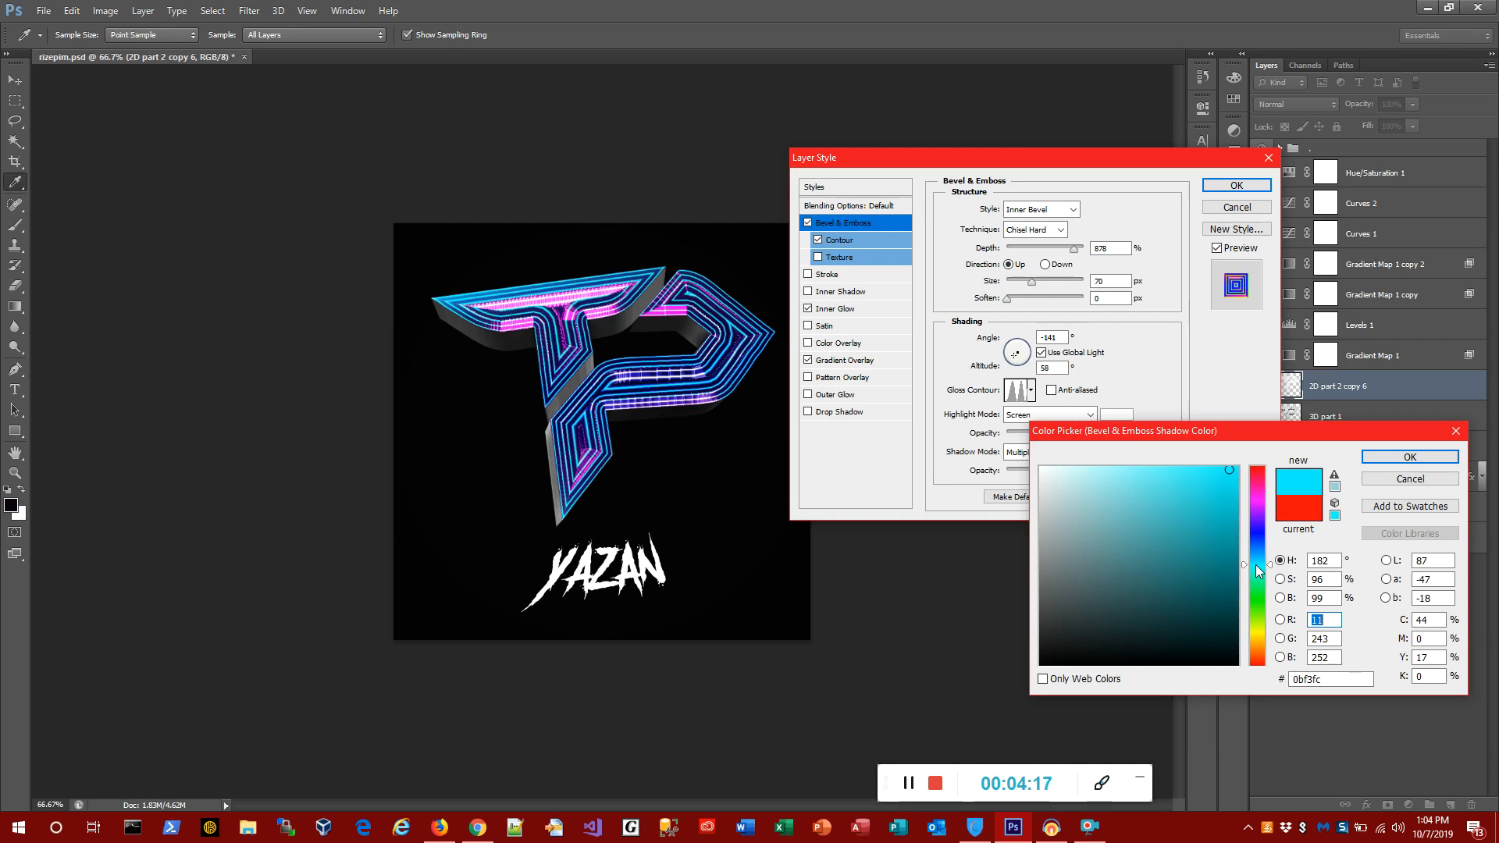
pyautogui.click(1405, 457)
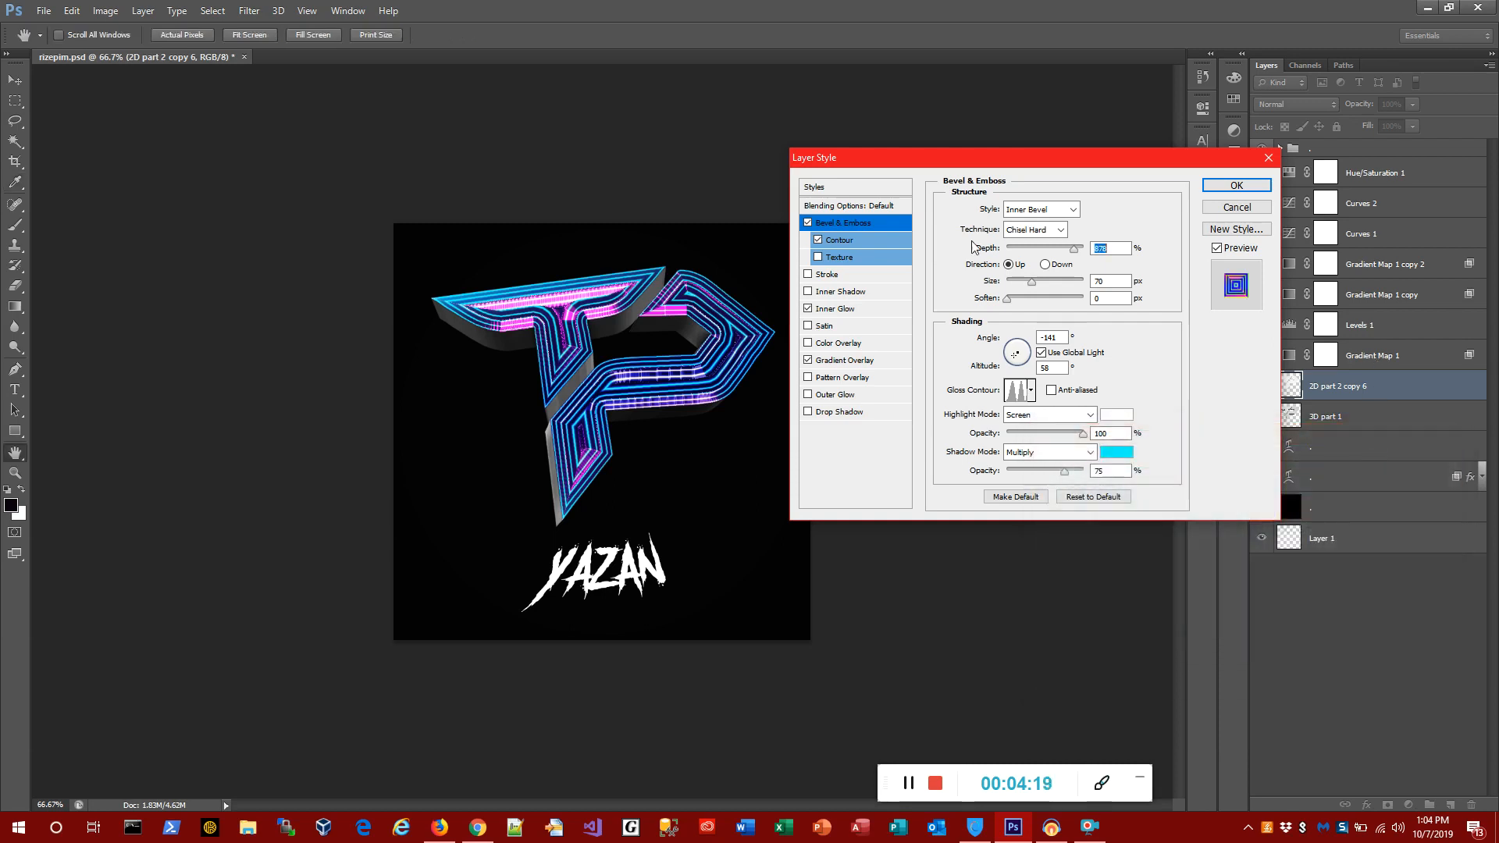
# Try several light directions for the bevel and set its angle to -166° and altitude to 48°
pyautogui.click(1020, 349)
pyautogui.click(1025, 360)
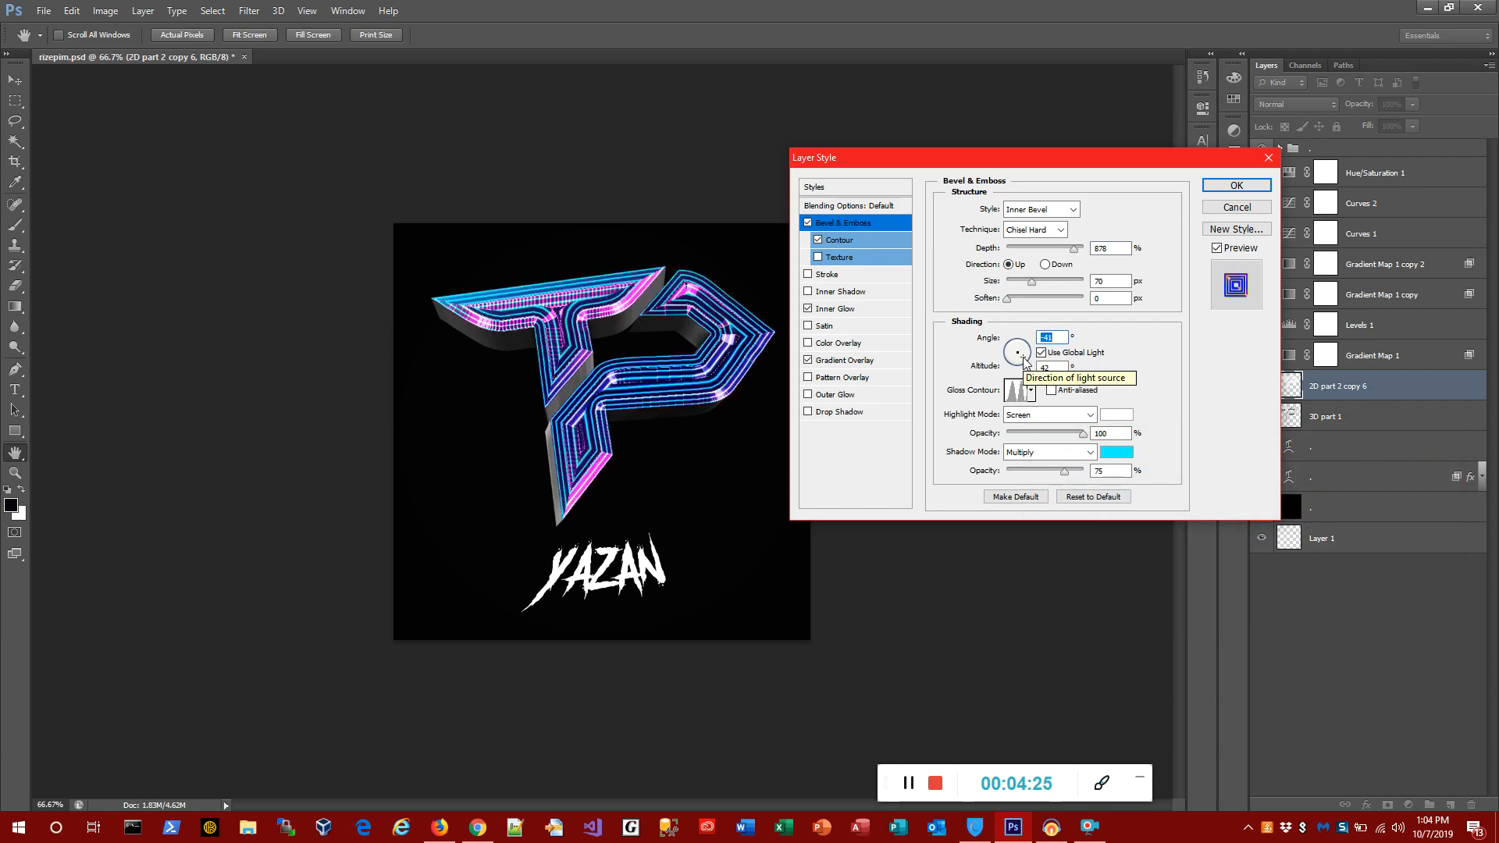
pyautogui.click(1016, 359)
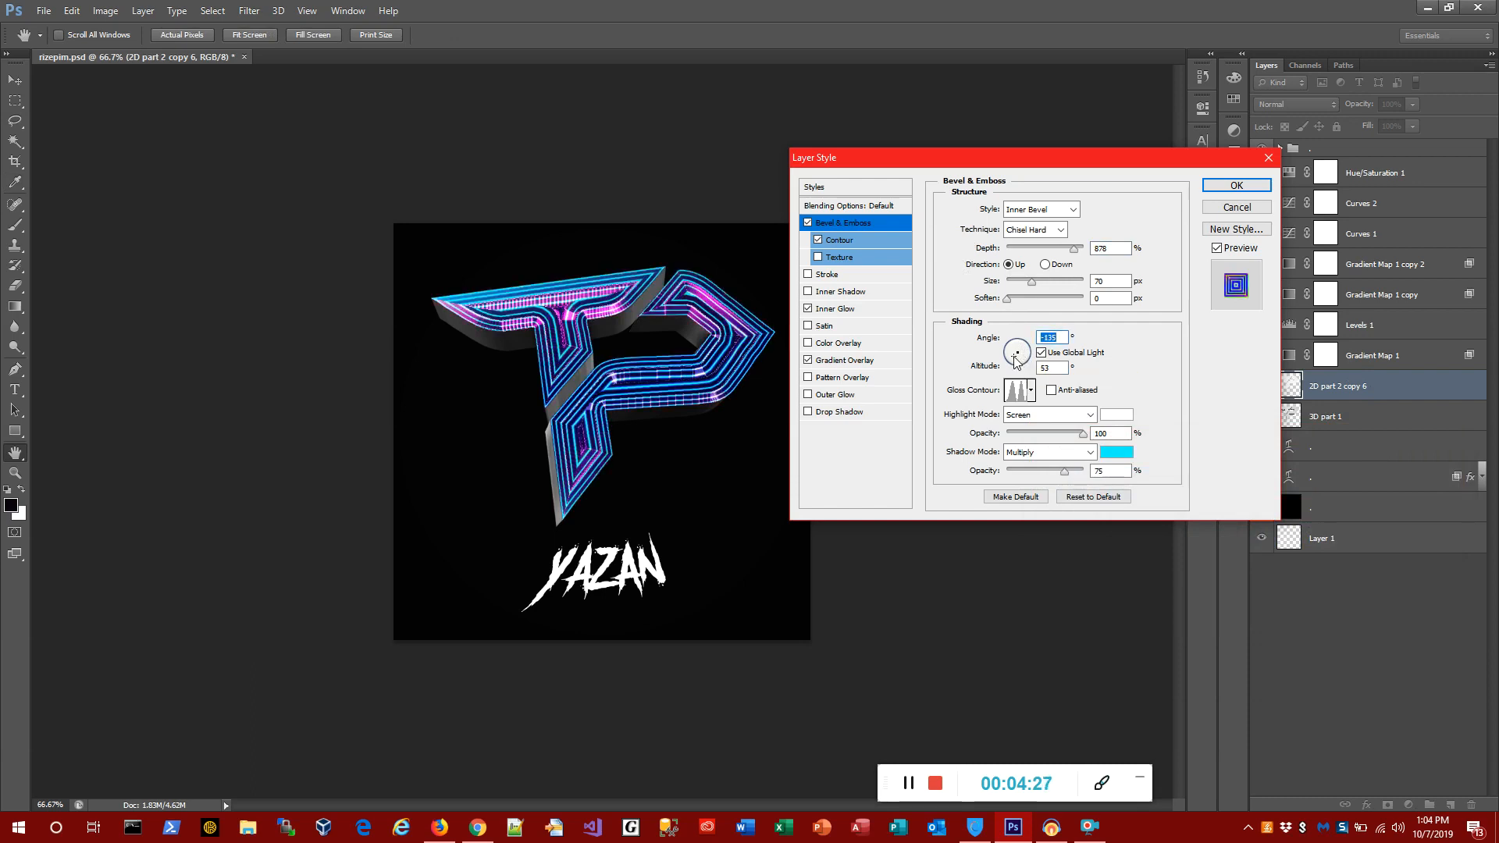
pyautogui.click(1012, 358)
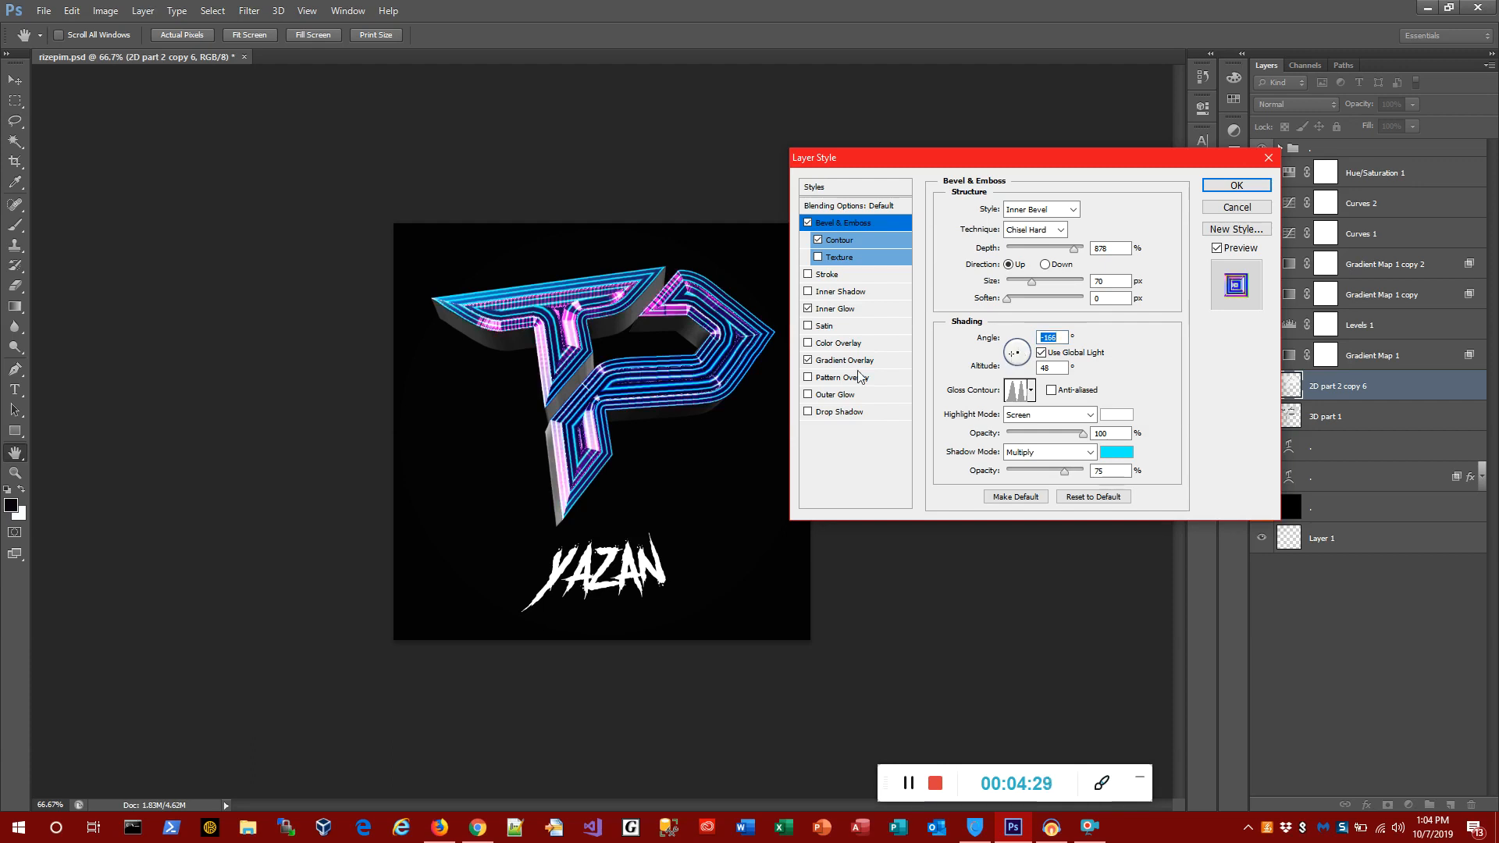
# Enable the logo layer's colour overlay and set its blend mode to Difference
pyautogui.click(808, 274)
pyautogui.click(808, 274)
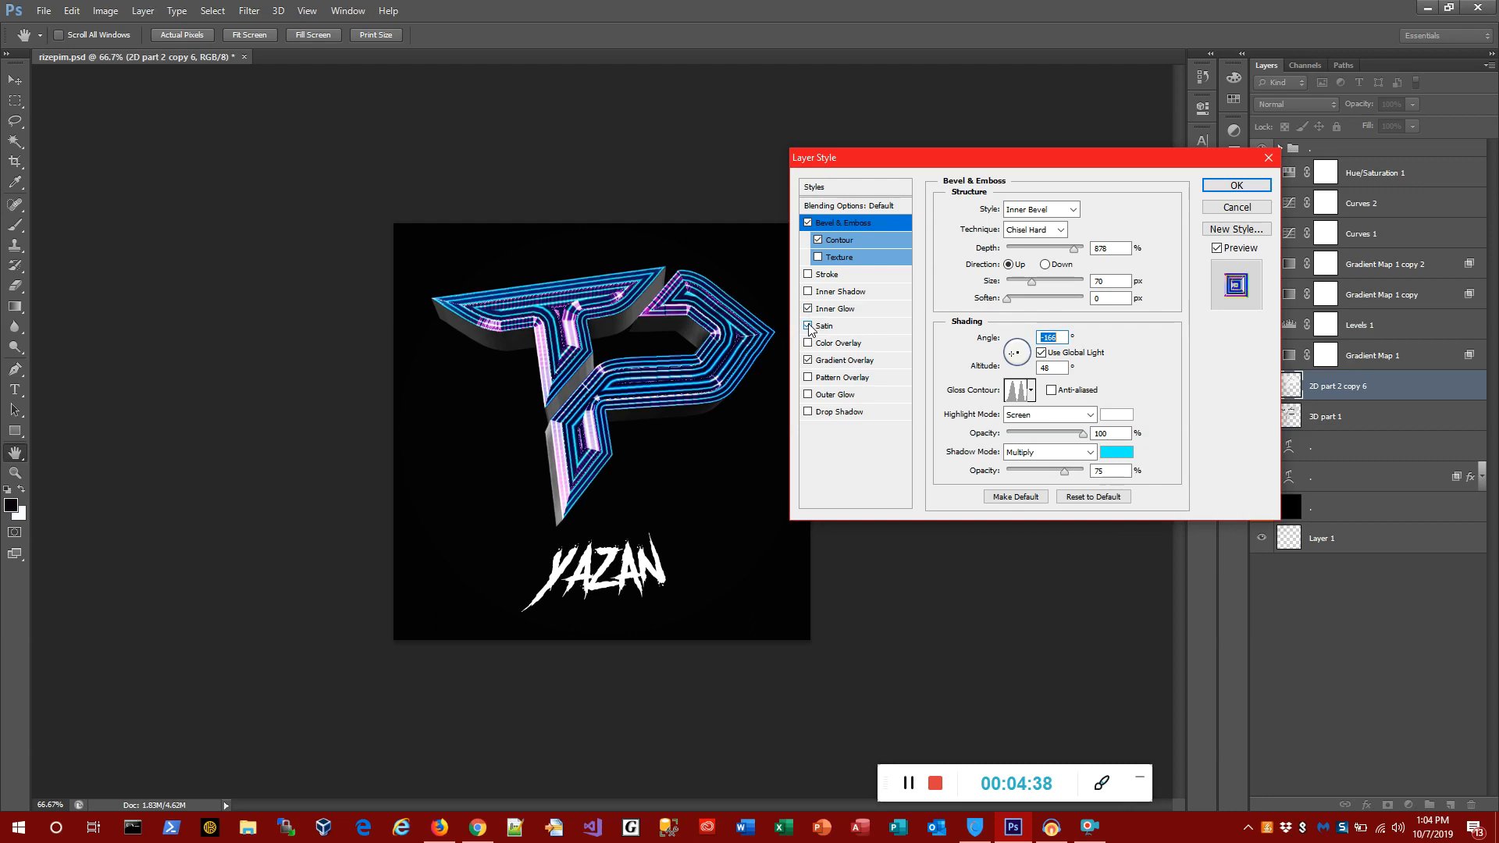
pyautogui.click(808, 343)
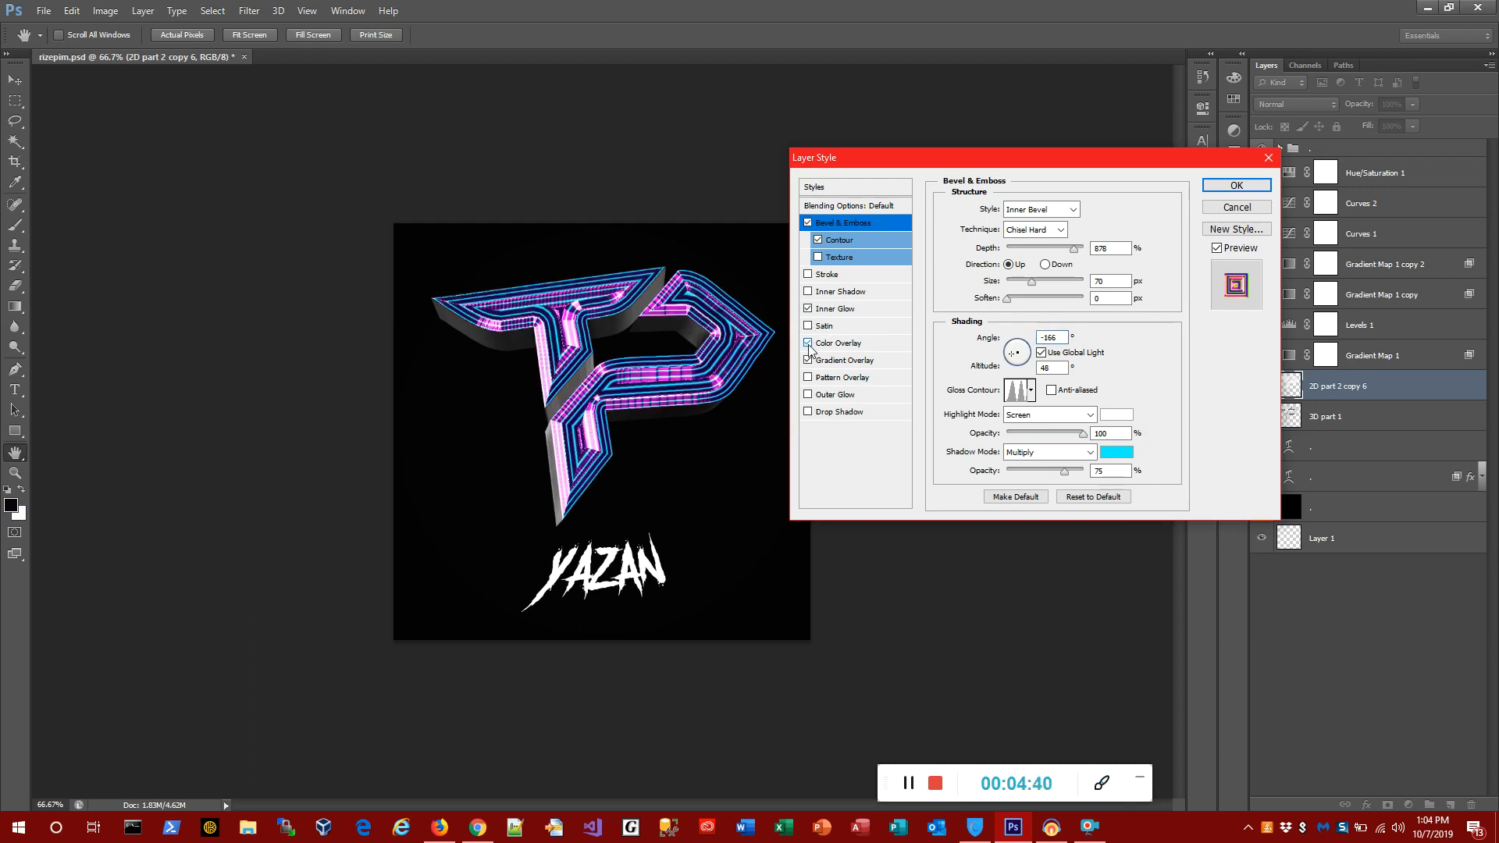
pyautogui.click(828, 343)
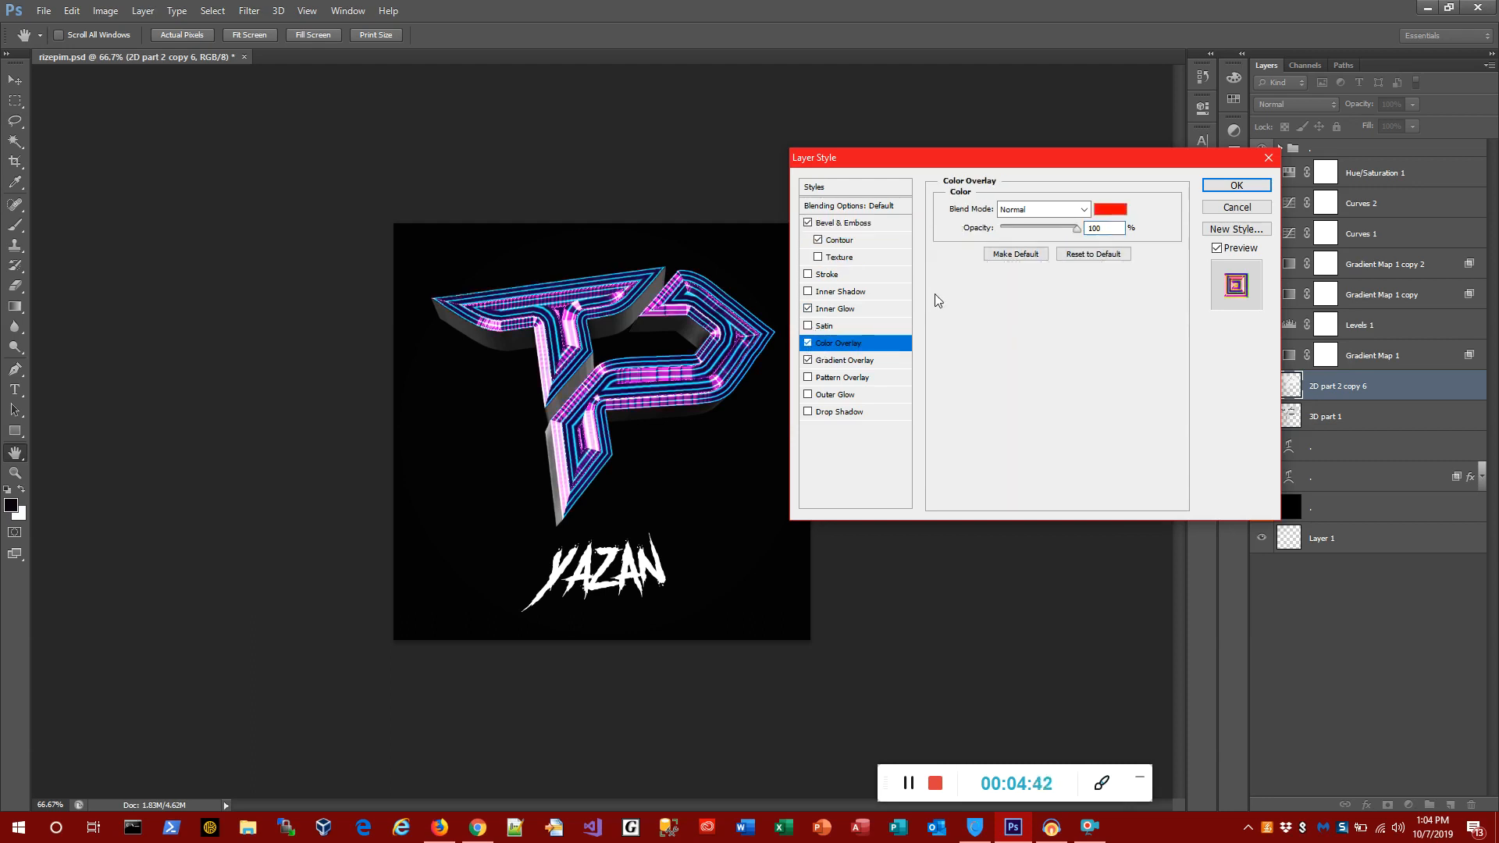
pyautogui.click(1039, 214)
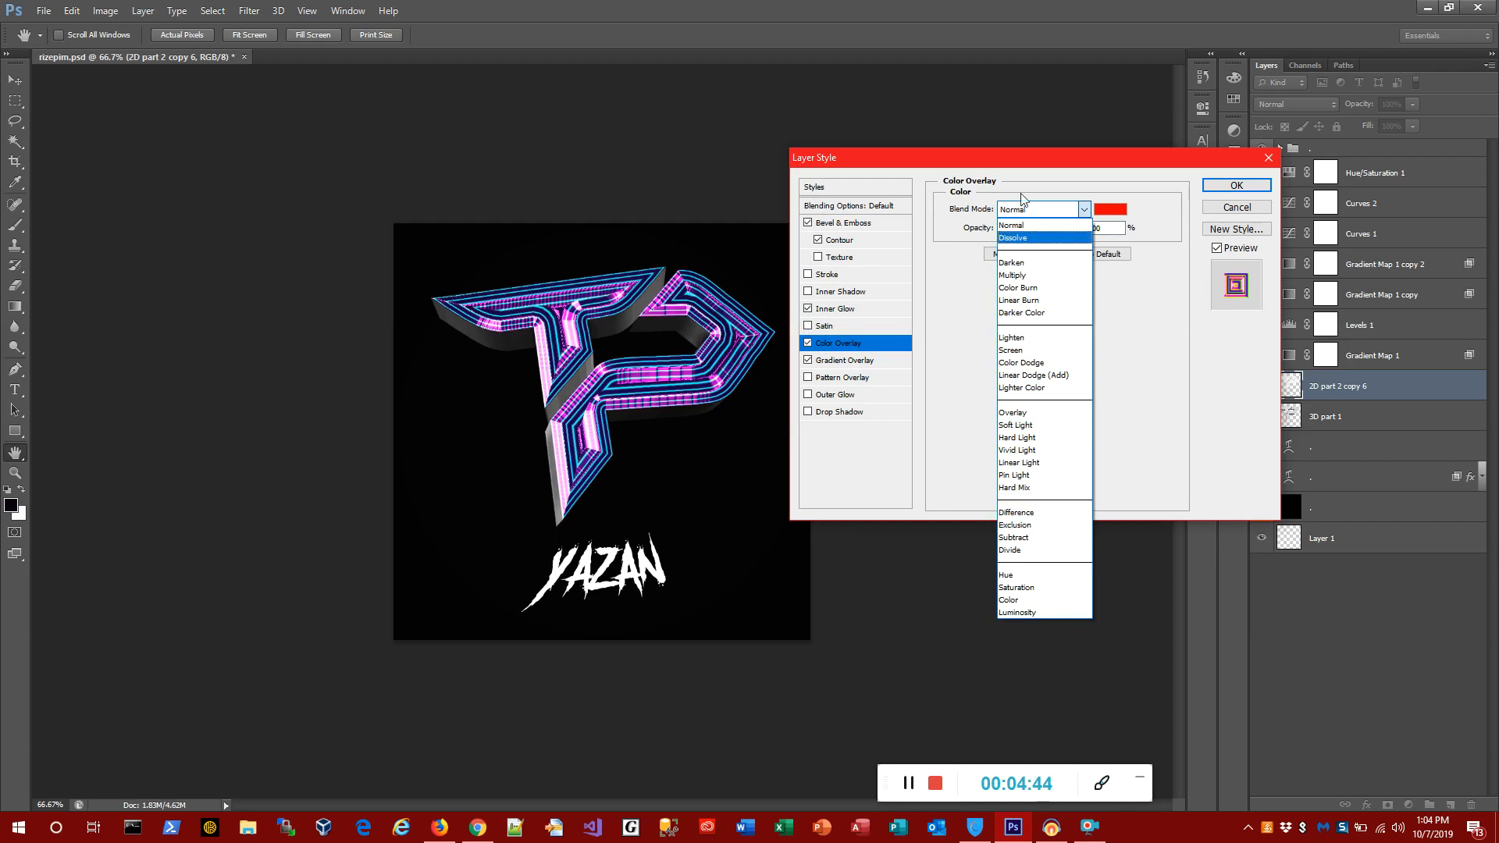
pyautogui.click(1005, 511)
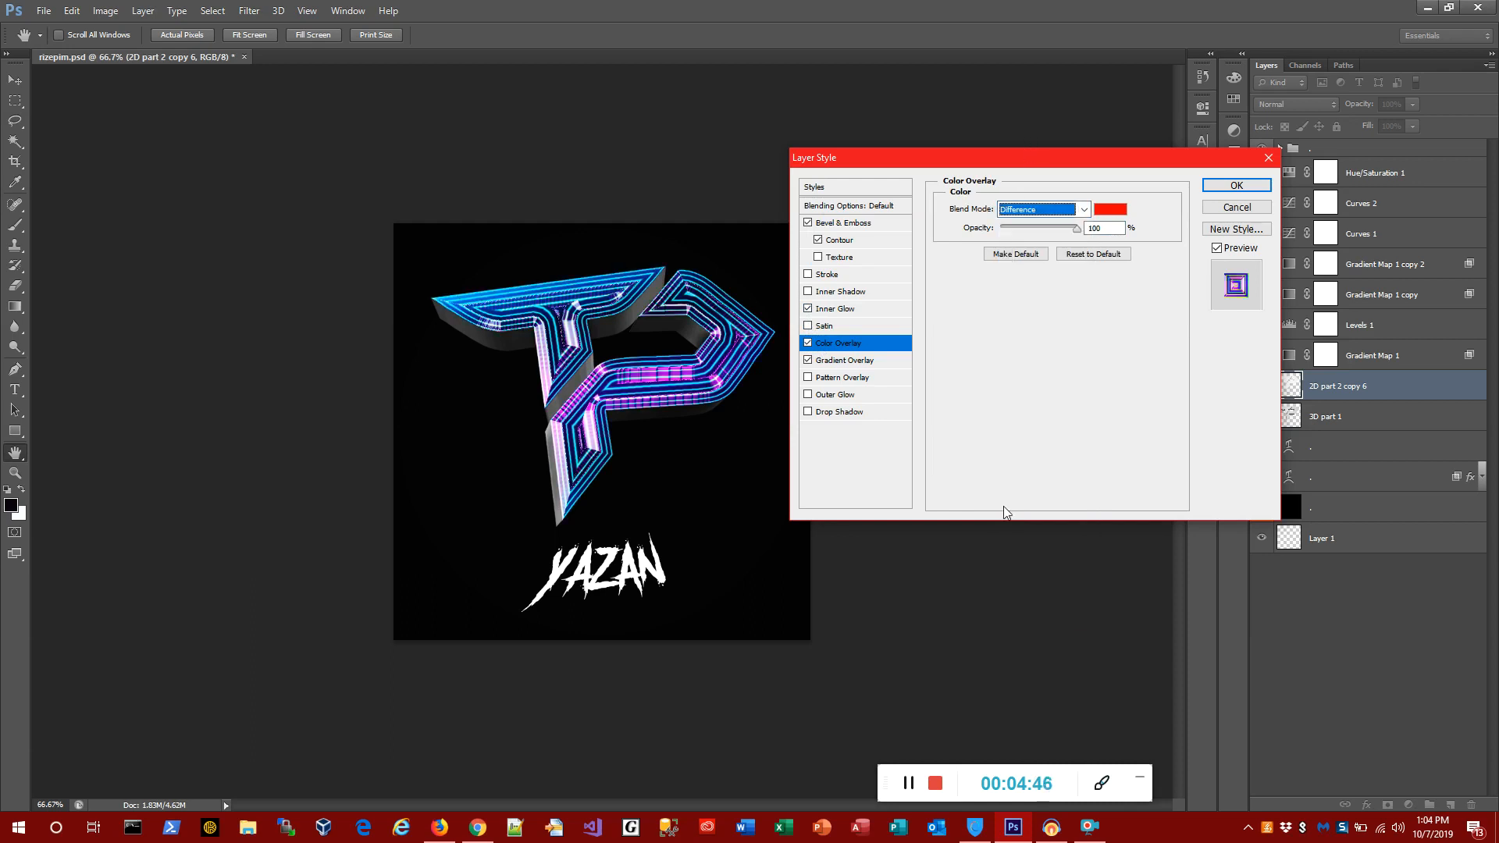
# Try other hues for the colour overlay and set its colour to orange (ff3c00)
pyautogui.click(1109, 212)
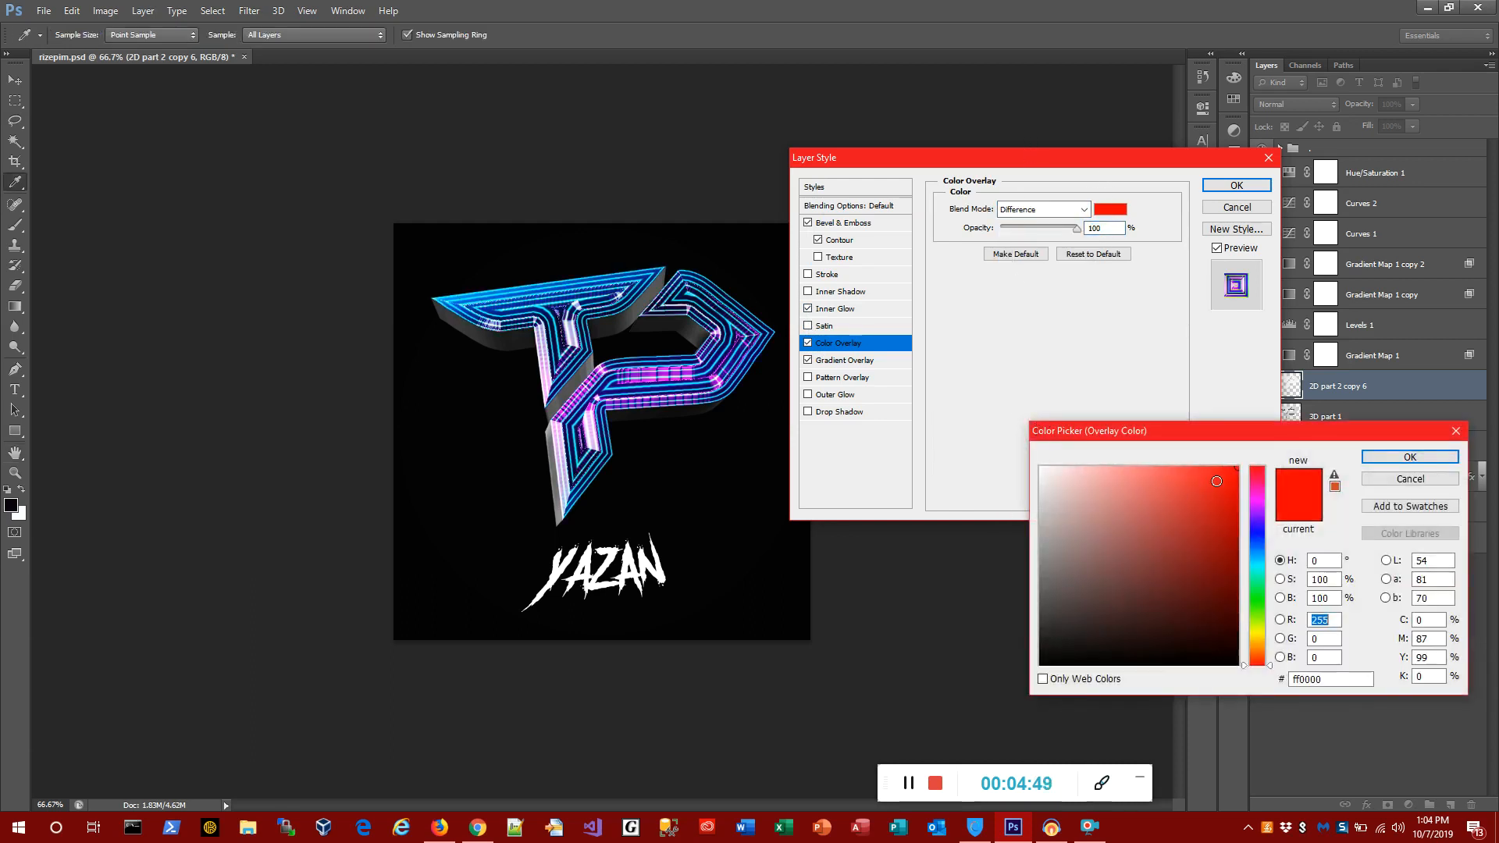
pyautogui.click(1255, 490)
pyautogui.moveTo(1258, 495); pyautogui.dragTo(1259, 662)
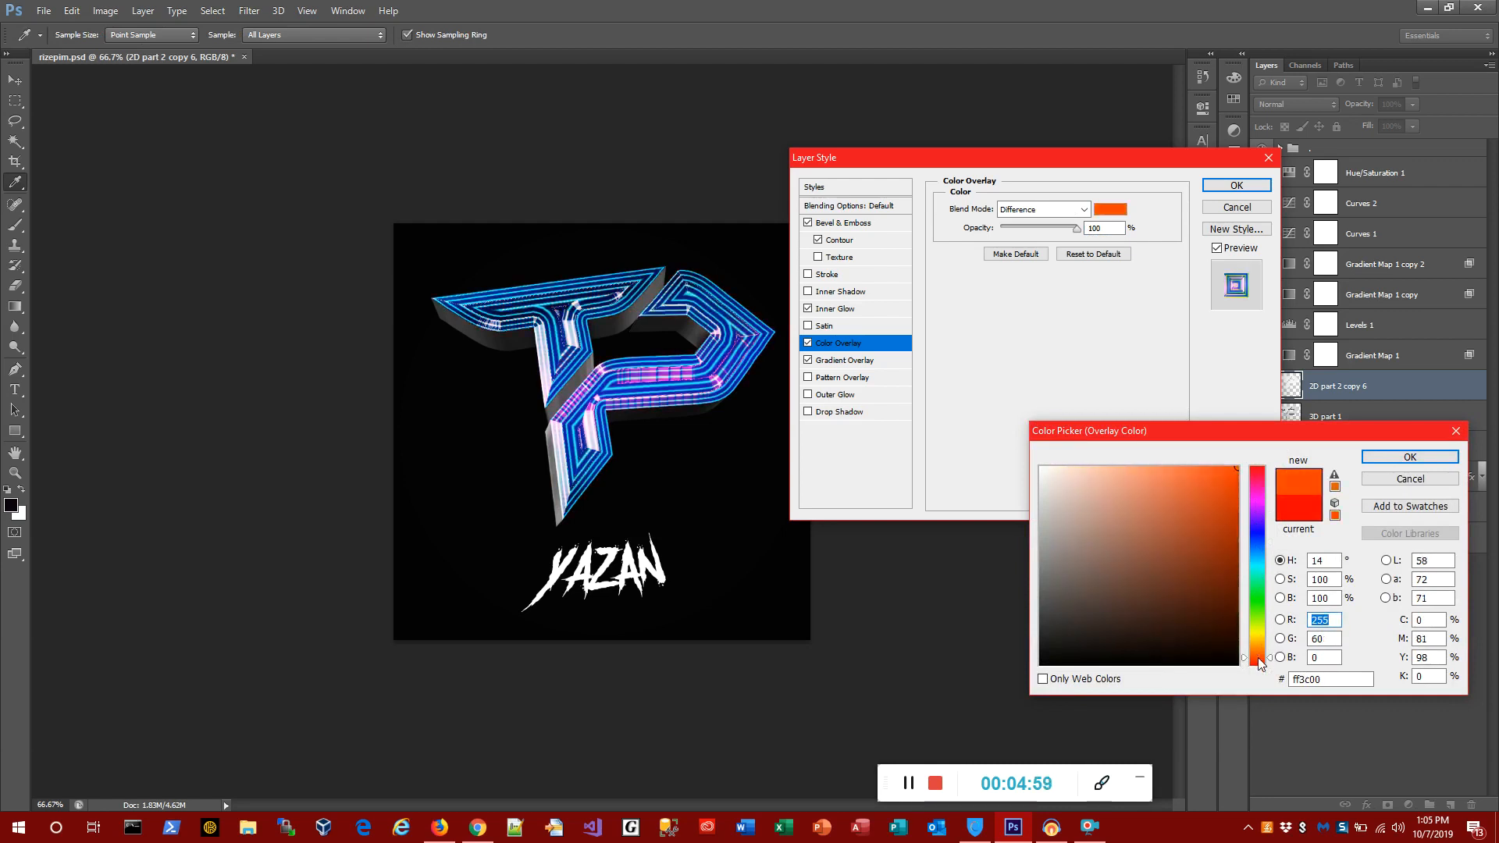
pyautogui.click(1409, 457)
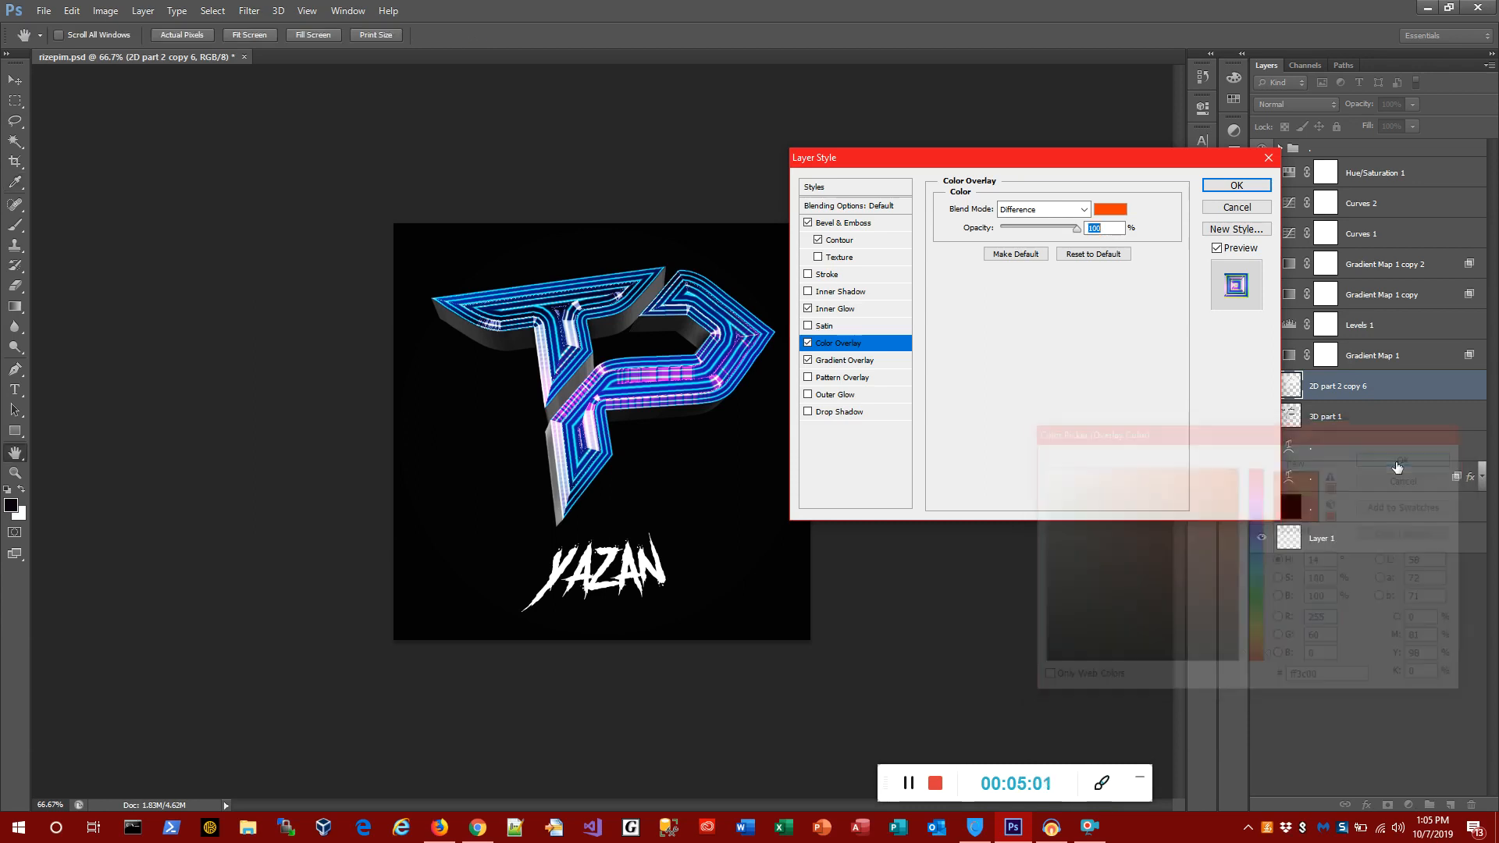
# Try several gradient presets for the gradient overlay, including Copper, Transparent Rainbow and Violet, Orange, and apply Blue, Yellow, Blue
pyautogui.click(808, 361)
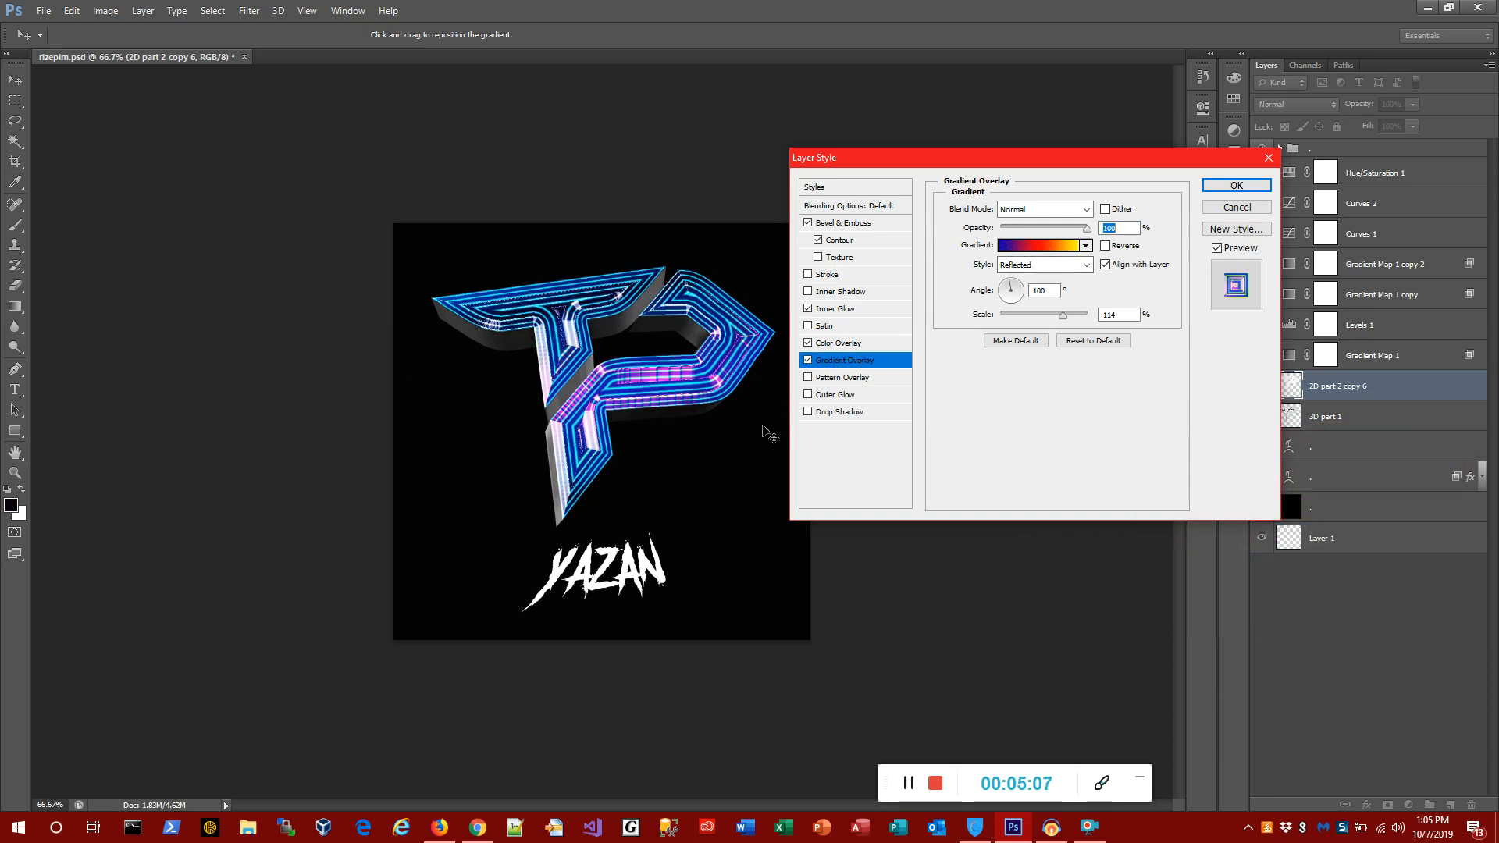
pyautogui.click(1018, 247)
pyautogui.click(1227, 235)
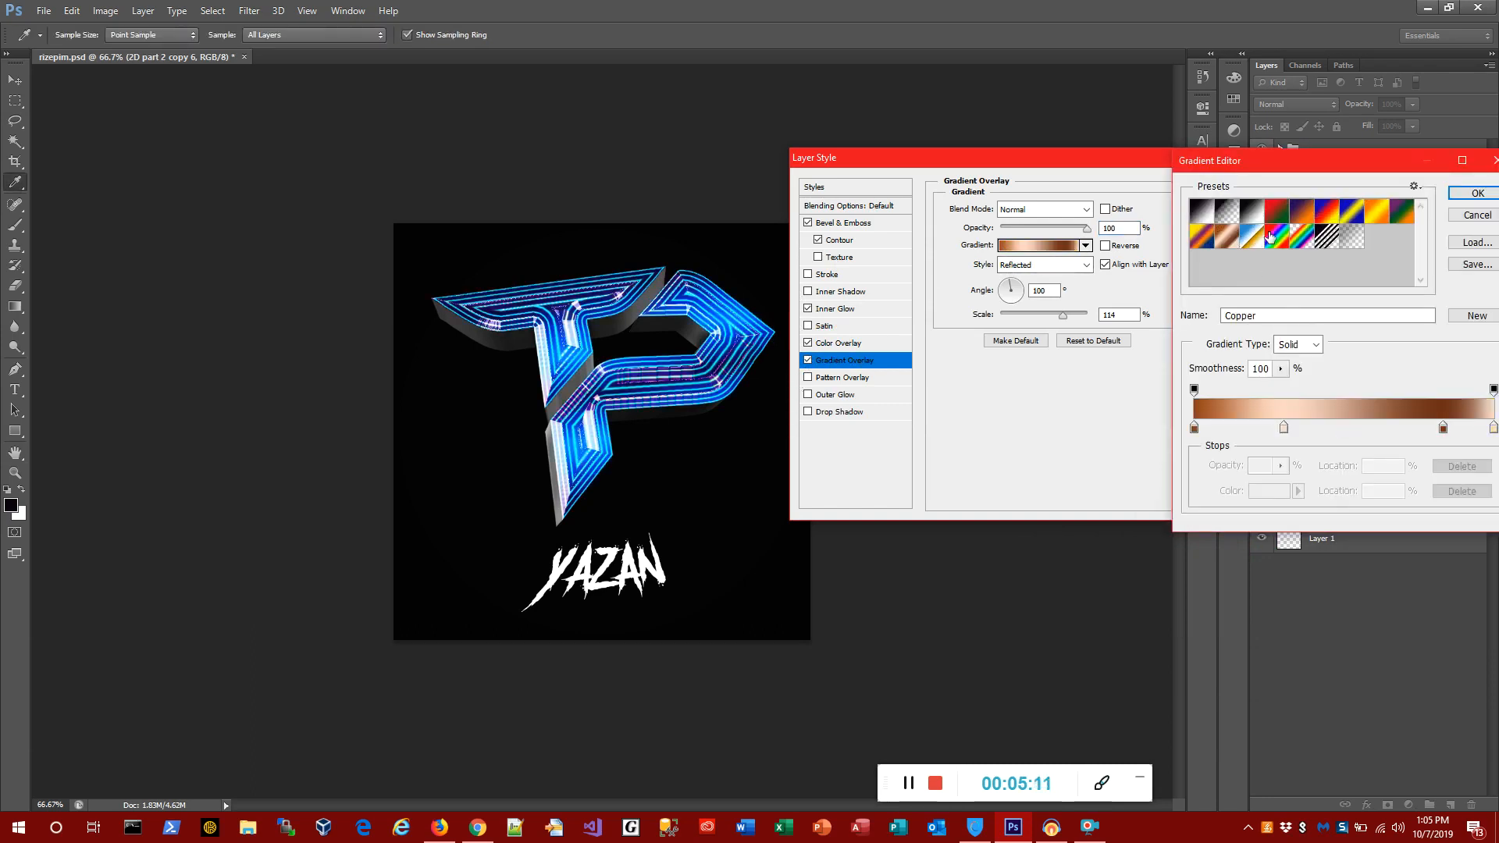
pyautogui.click(1269, 237)
pyautogui.click(1294, 232)
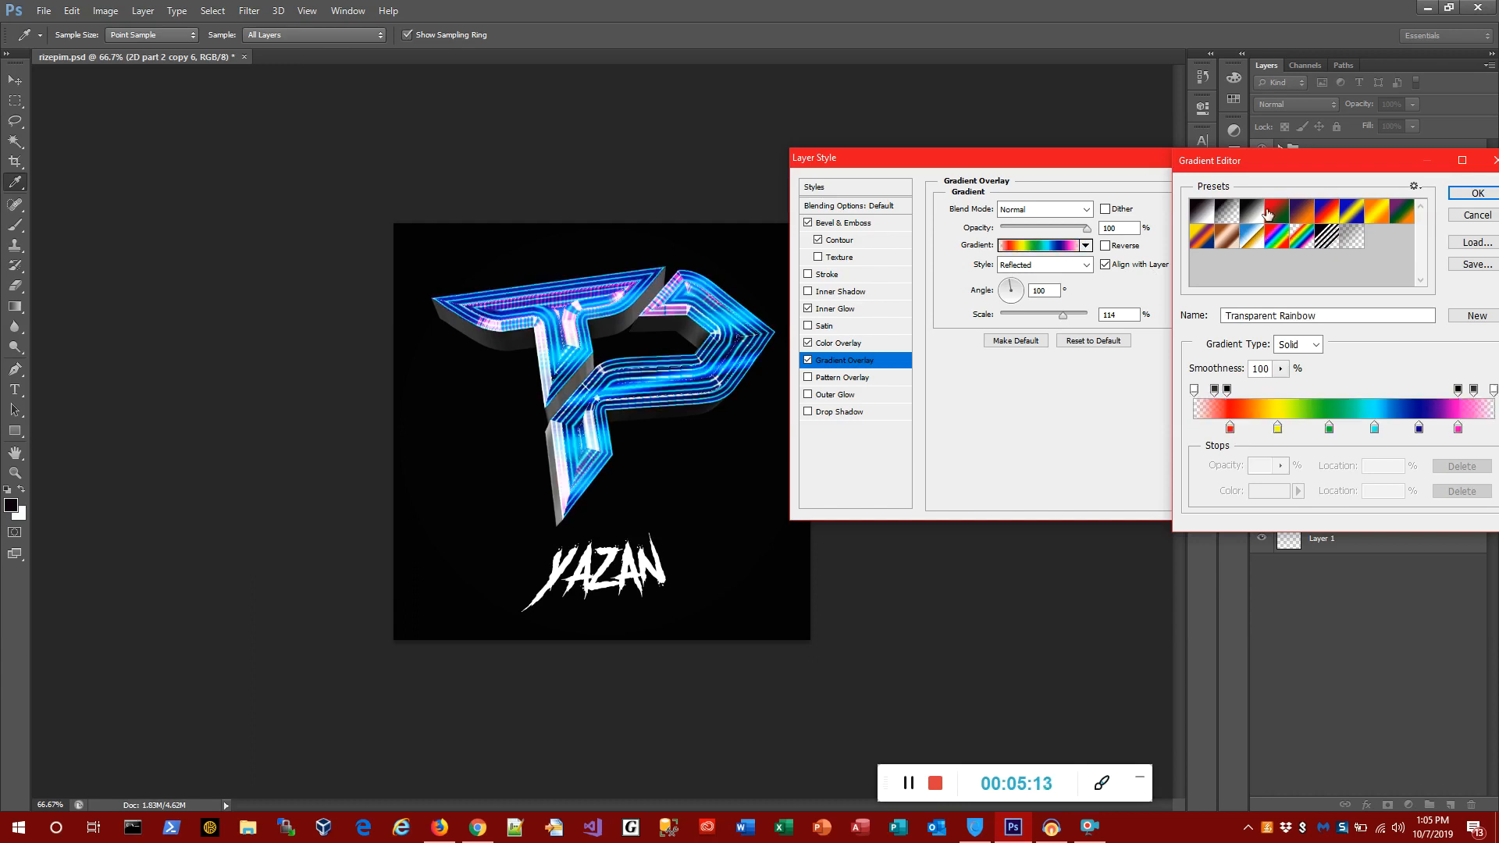
pyautogui.click(1275, 212)
pyautogui.click(1311, 210)
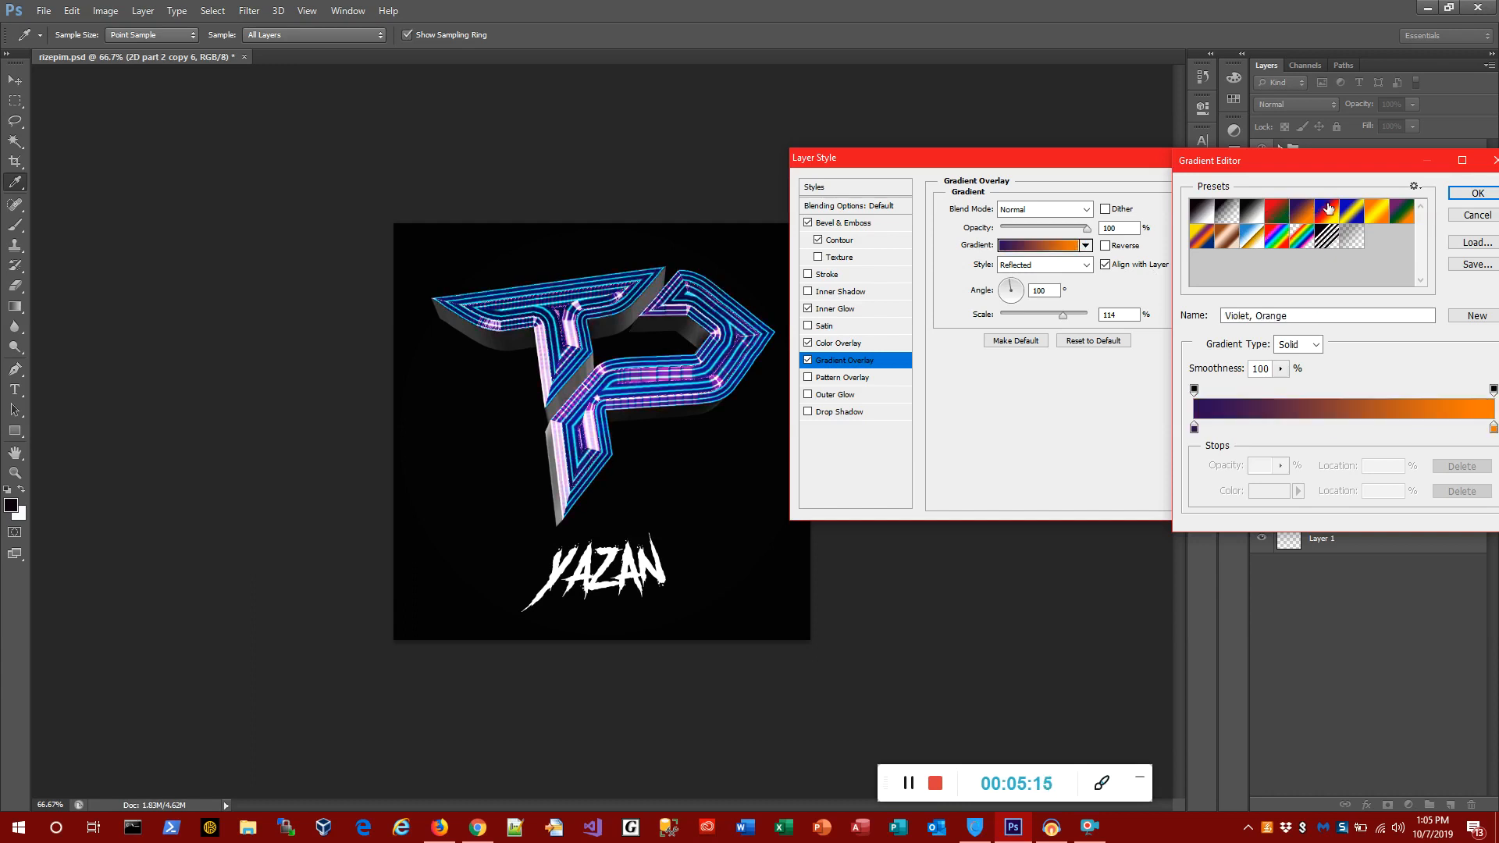
pyautogui.click(1328, 207)
pyautogui.click(1350, 210)
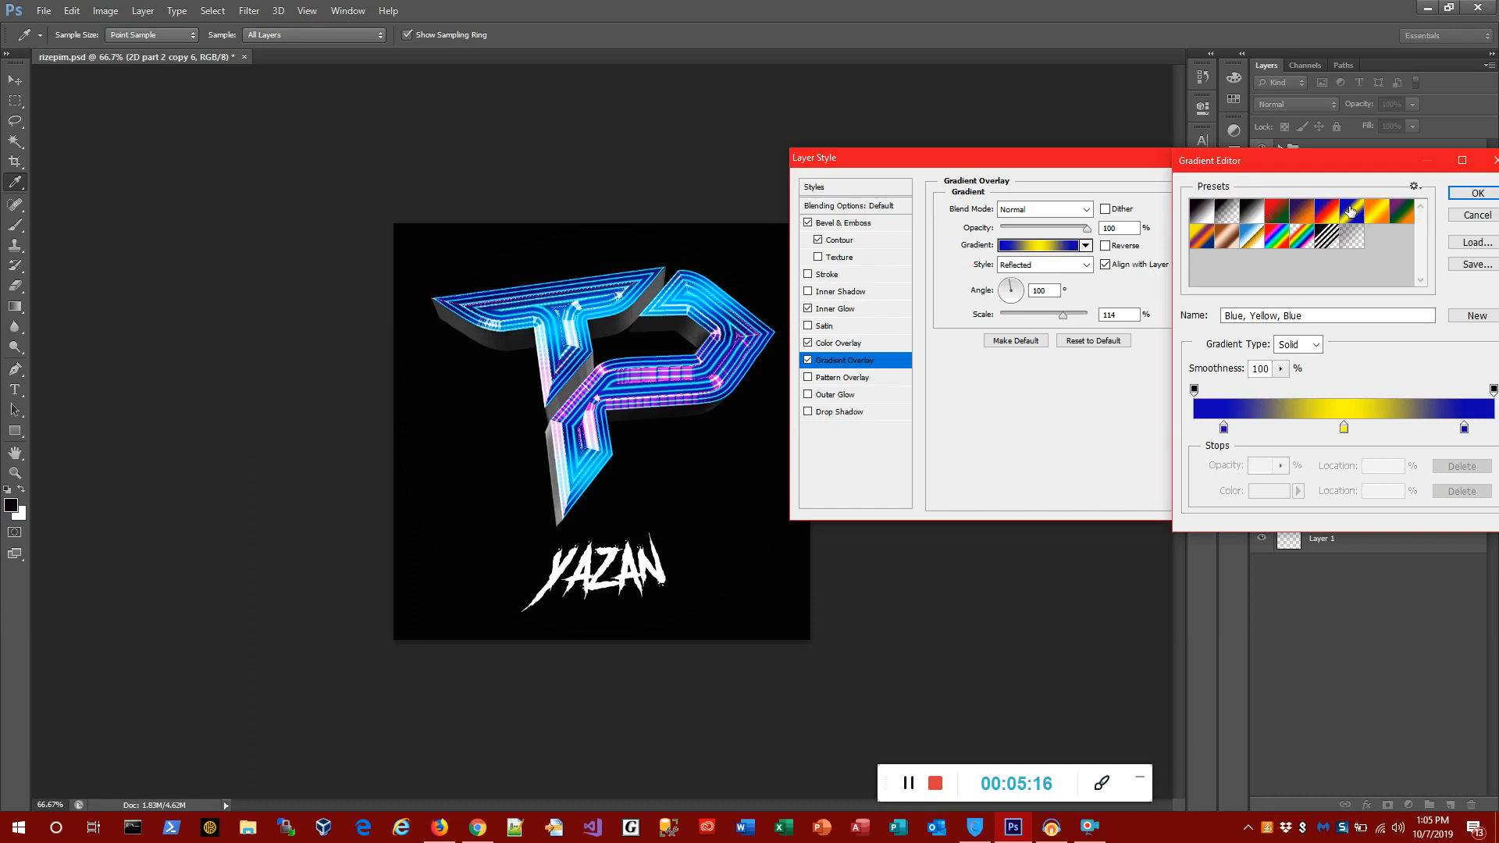
pyautogui.click(1477, 192)
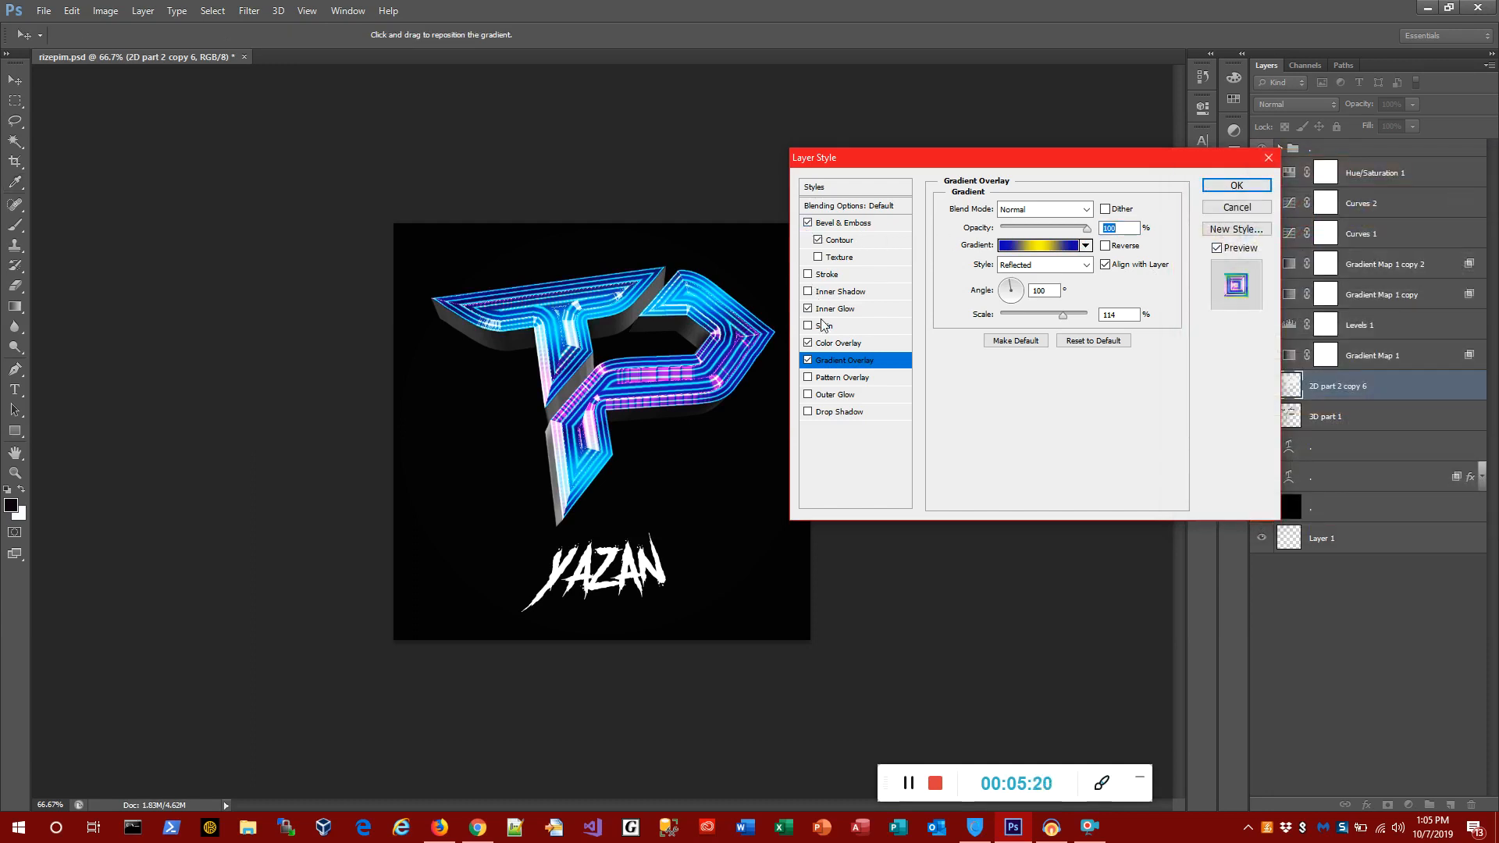
# Add an inner shadow with a size of 51 px and the twin-peaked ring contour
pyautogui.click(821, 291)
pyautogui.click(823, 295)
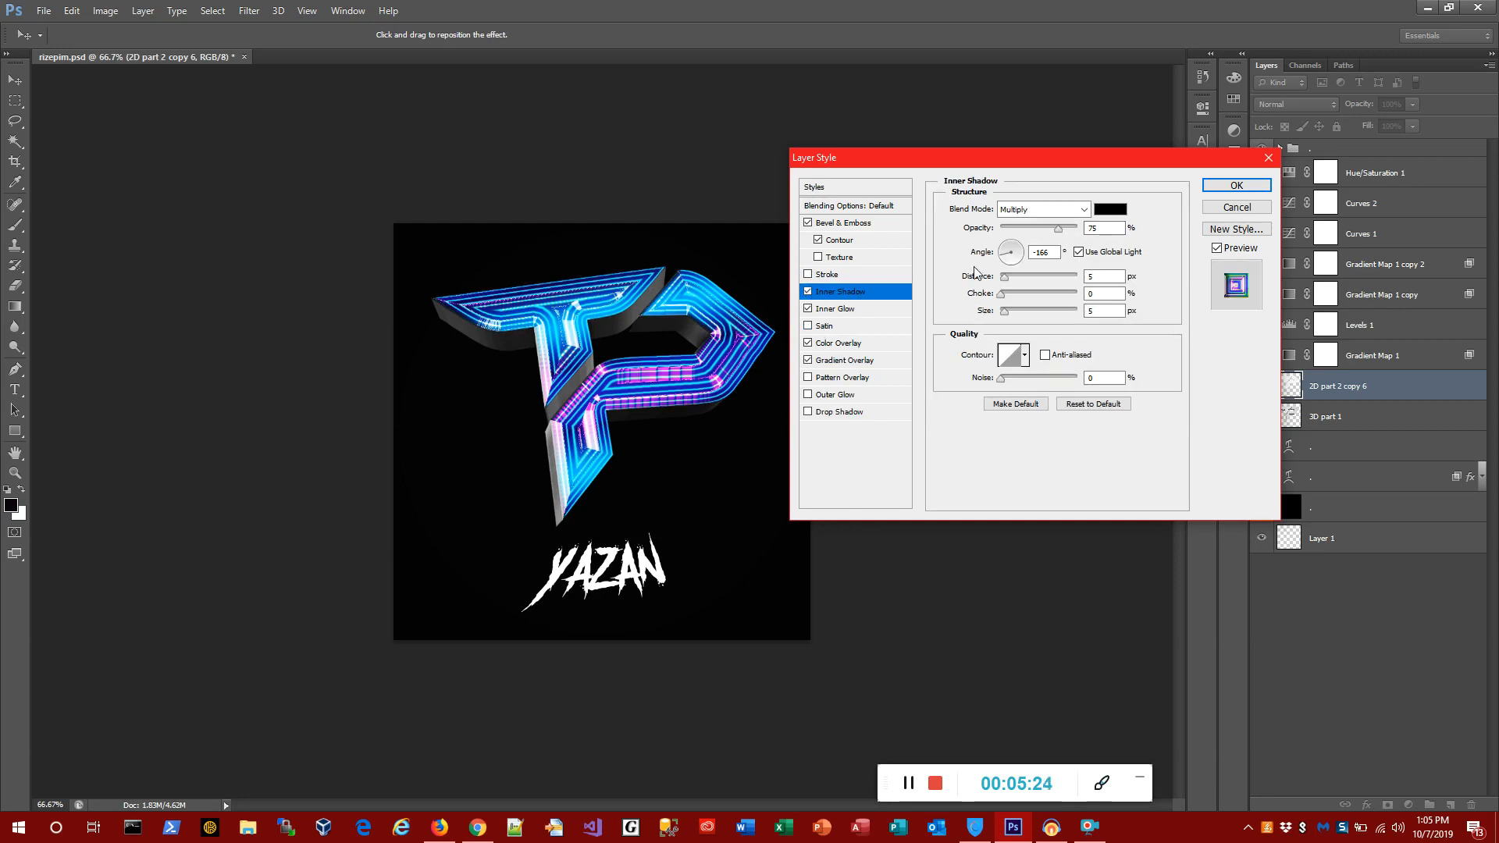
pyautogui.click(1039, 310)
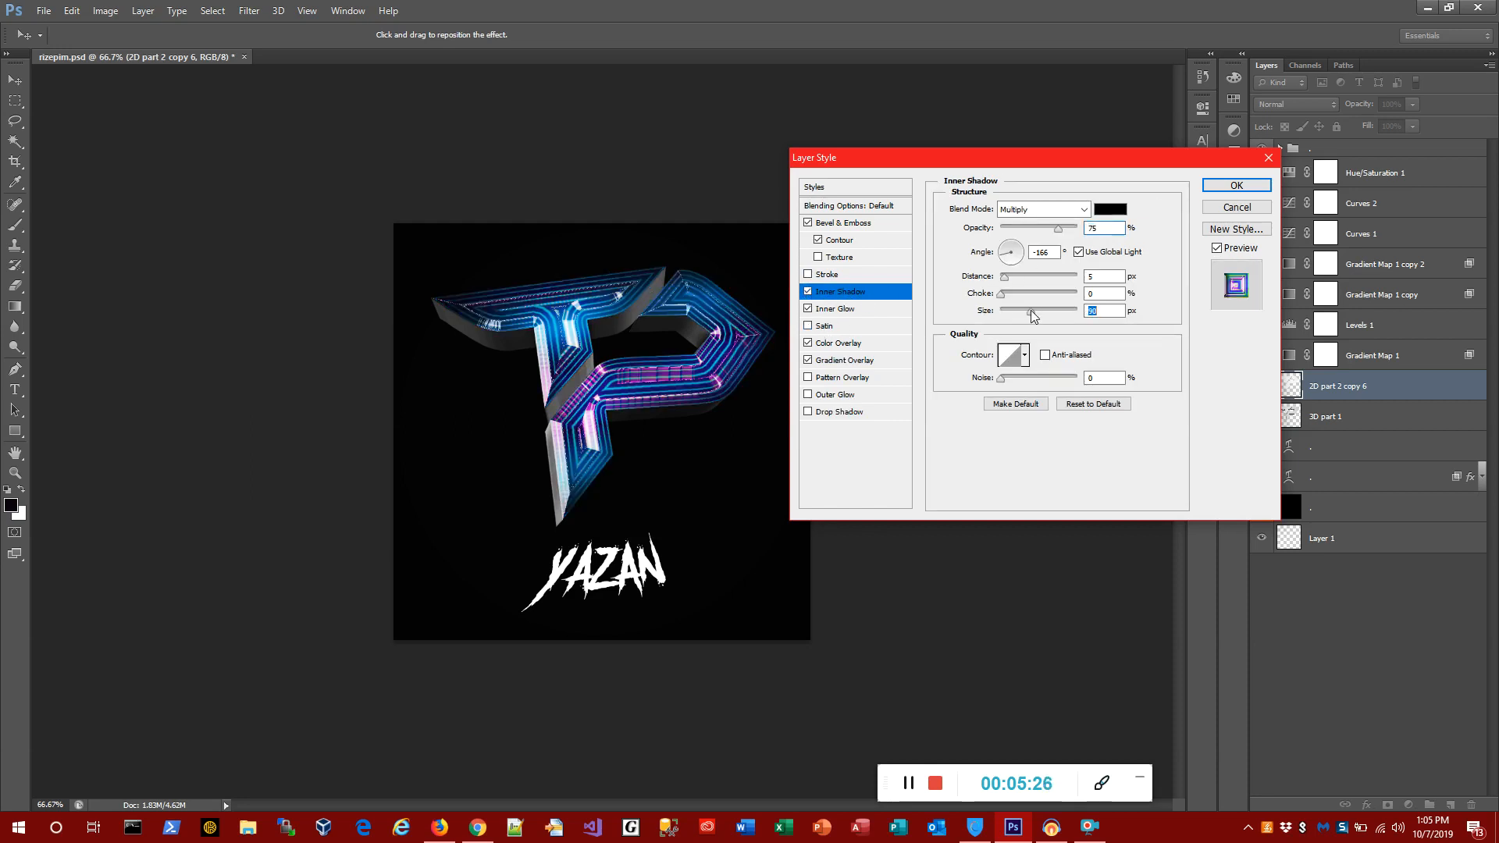
pyautogui.moveTo(1030, 311); pyautogui.dragTo(1019, 310)
pyautogui.click(1024, 355)
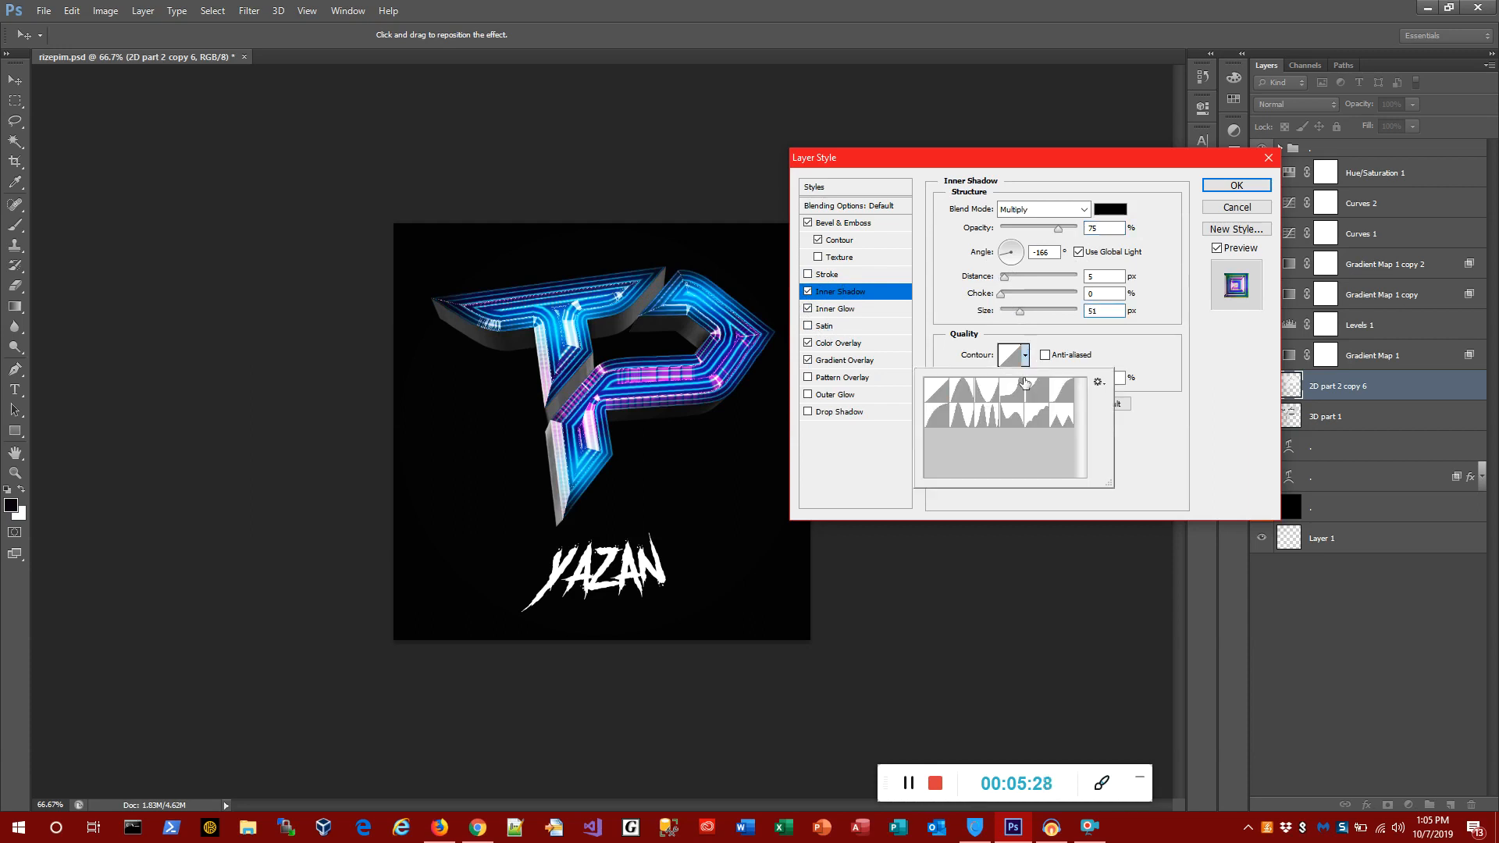
pyautogui.click(994, 421)
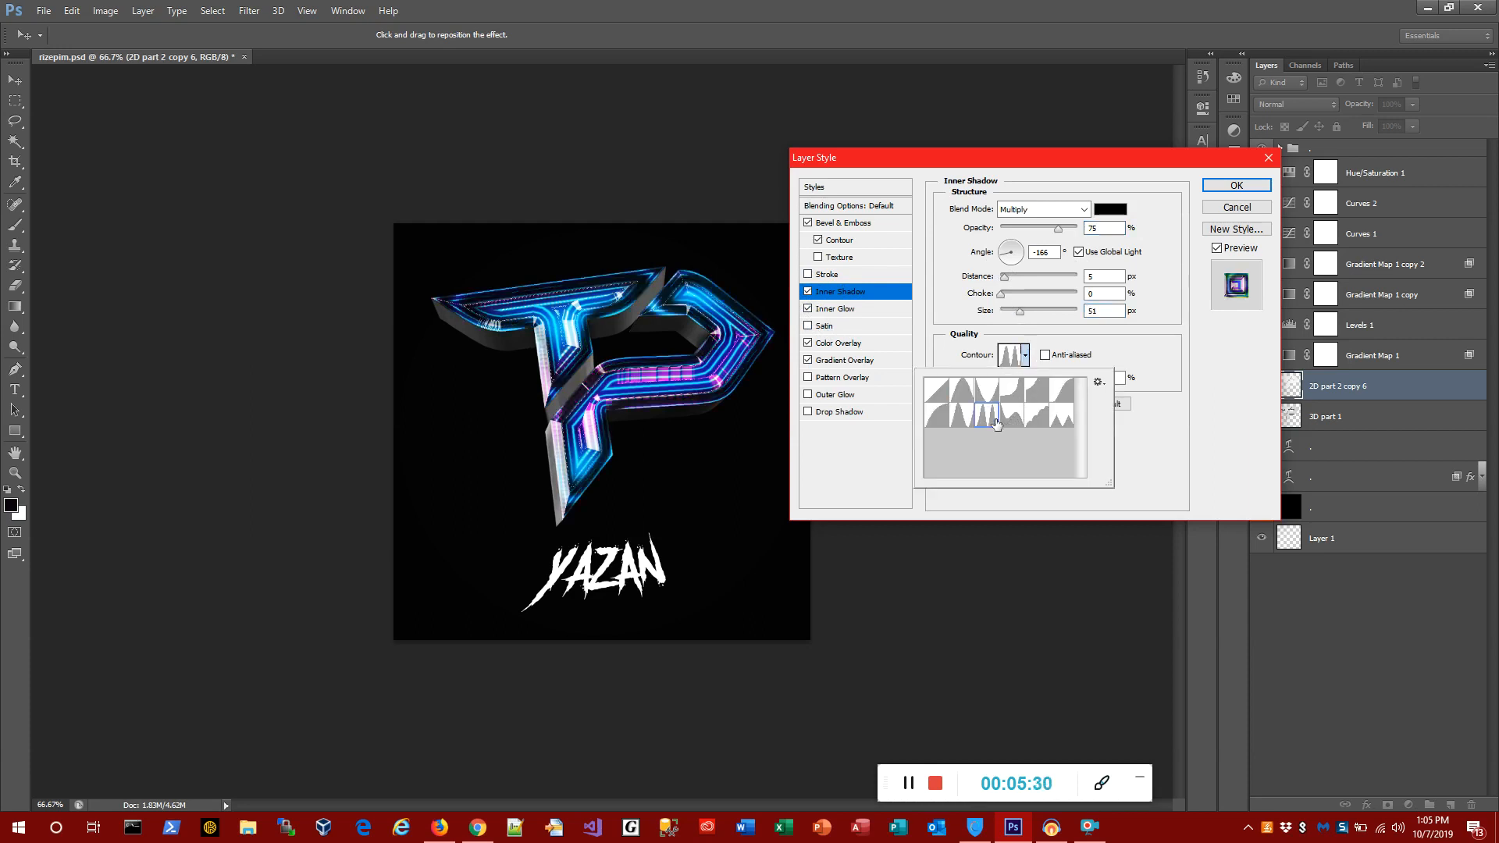
pyautogui.click(1143, 421)
# Set the inner shadow's distance to 0 px and its colour to blue (0956f3)
pyautogui.moveTo(1027, 279); pyautogui.dragTo(997, 293)
pyautogui.click(1109, 209)
pyautogui.click(1231, 475)
pyautogui.moveTo(1248, 508); pyautogui.dragTo(1258, 544)
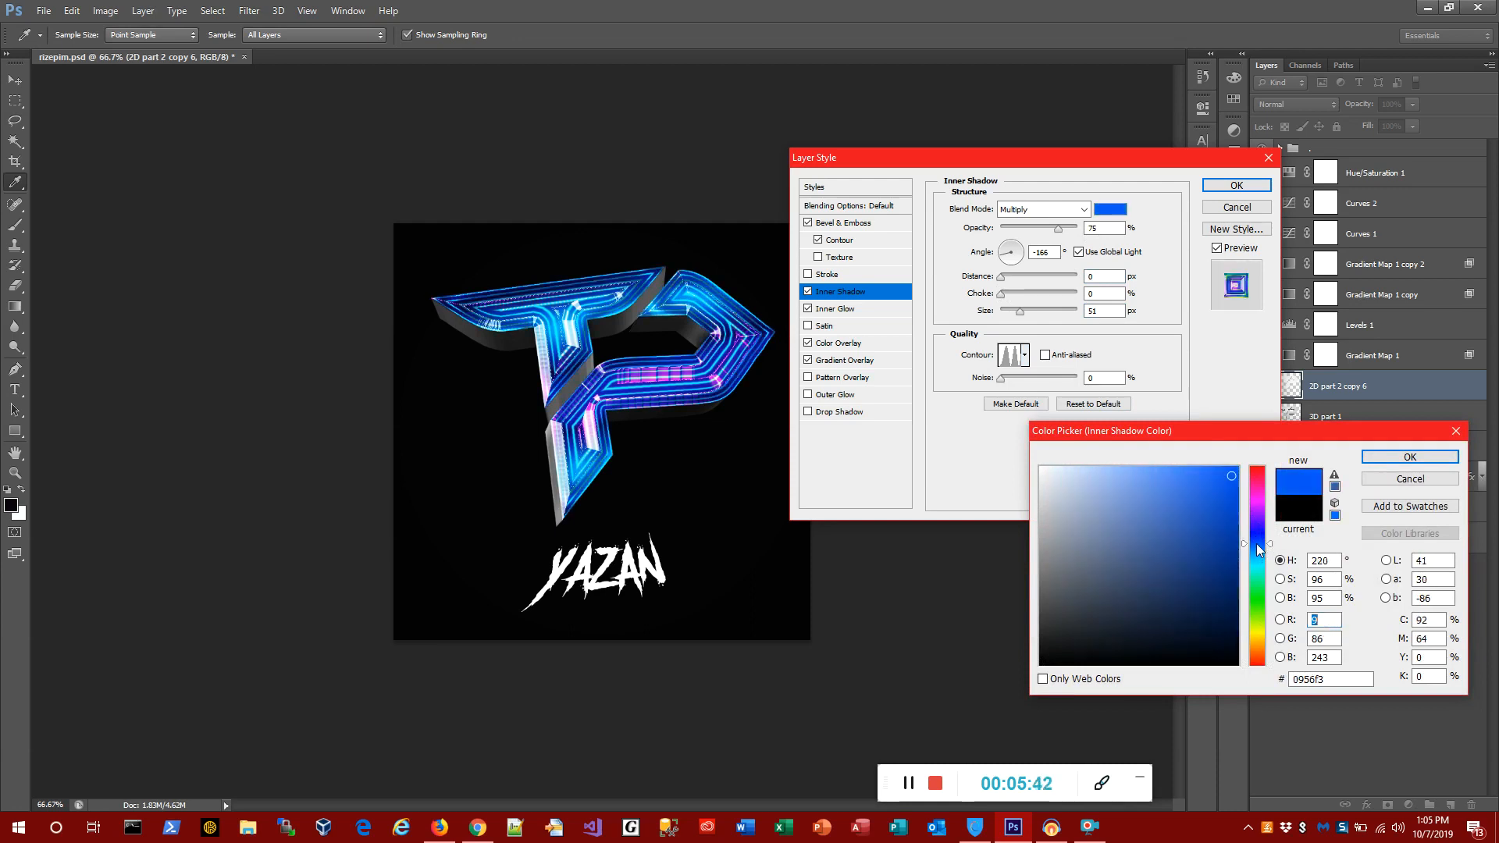
pyautogui.click(1374, 459)
# Reduce the inner shadow's size to 40 px, exclude it from the global light and set its angle to -68°
pyautogui.moveTo(1016, 313); pyautogui.dragTo(1017, 316)
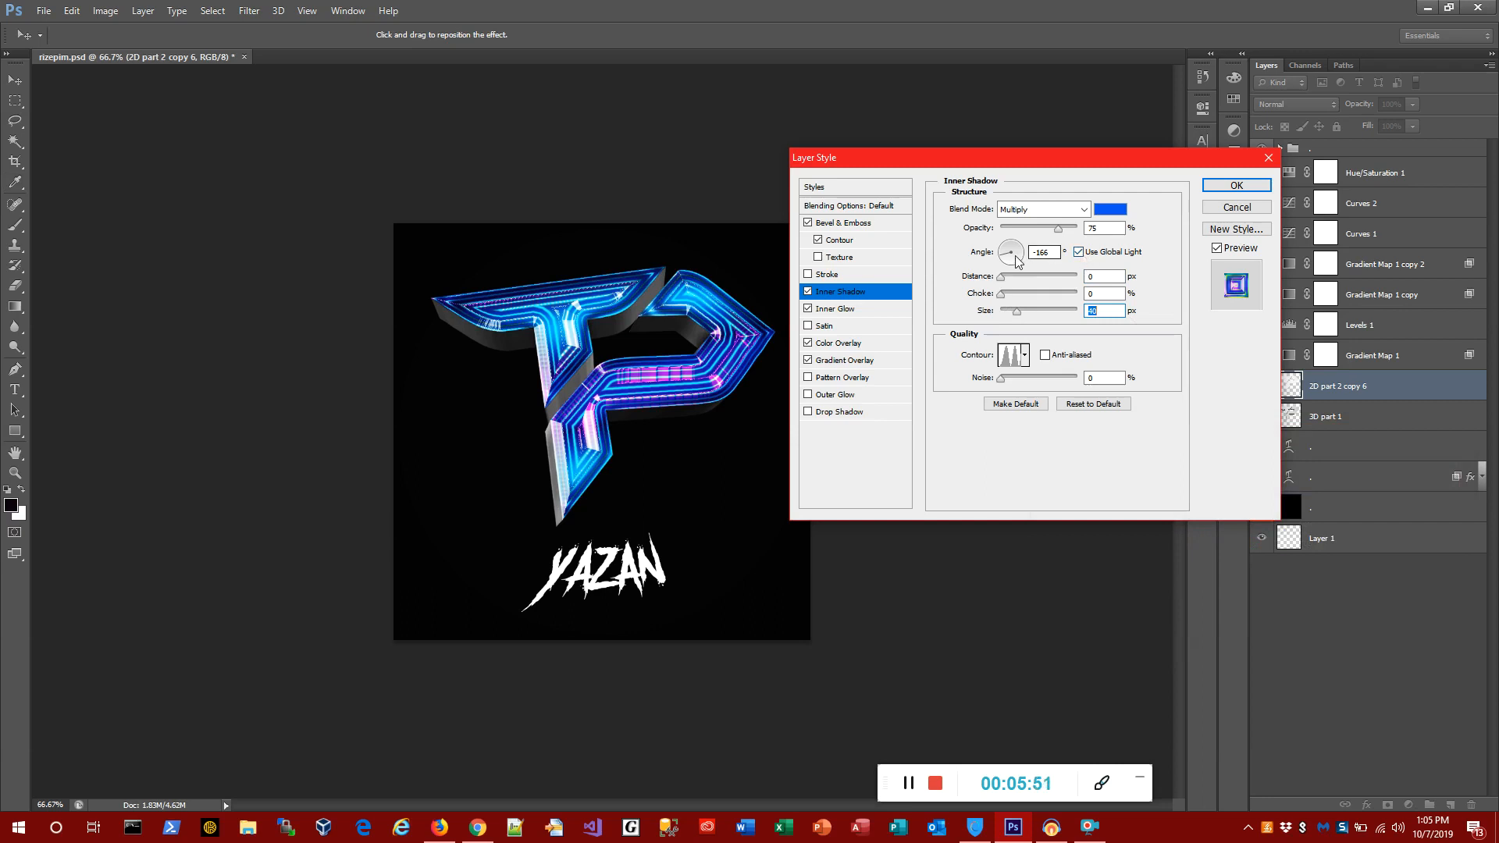
pyautogui.click(1079, 253)
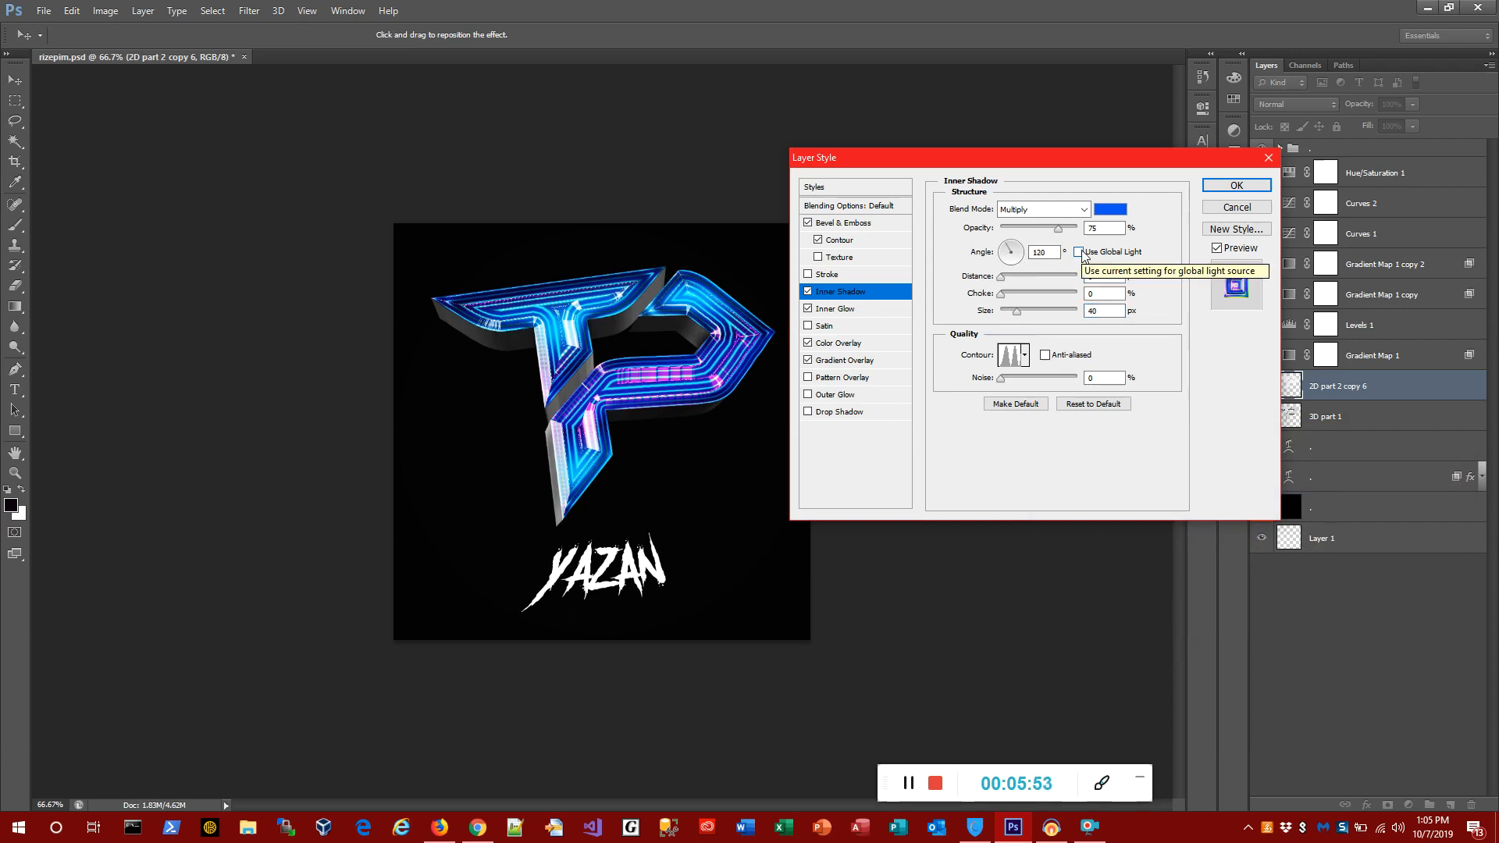
pyautogui.click(1078, 252)
pyautogui.click(1015, 264)
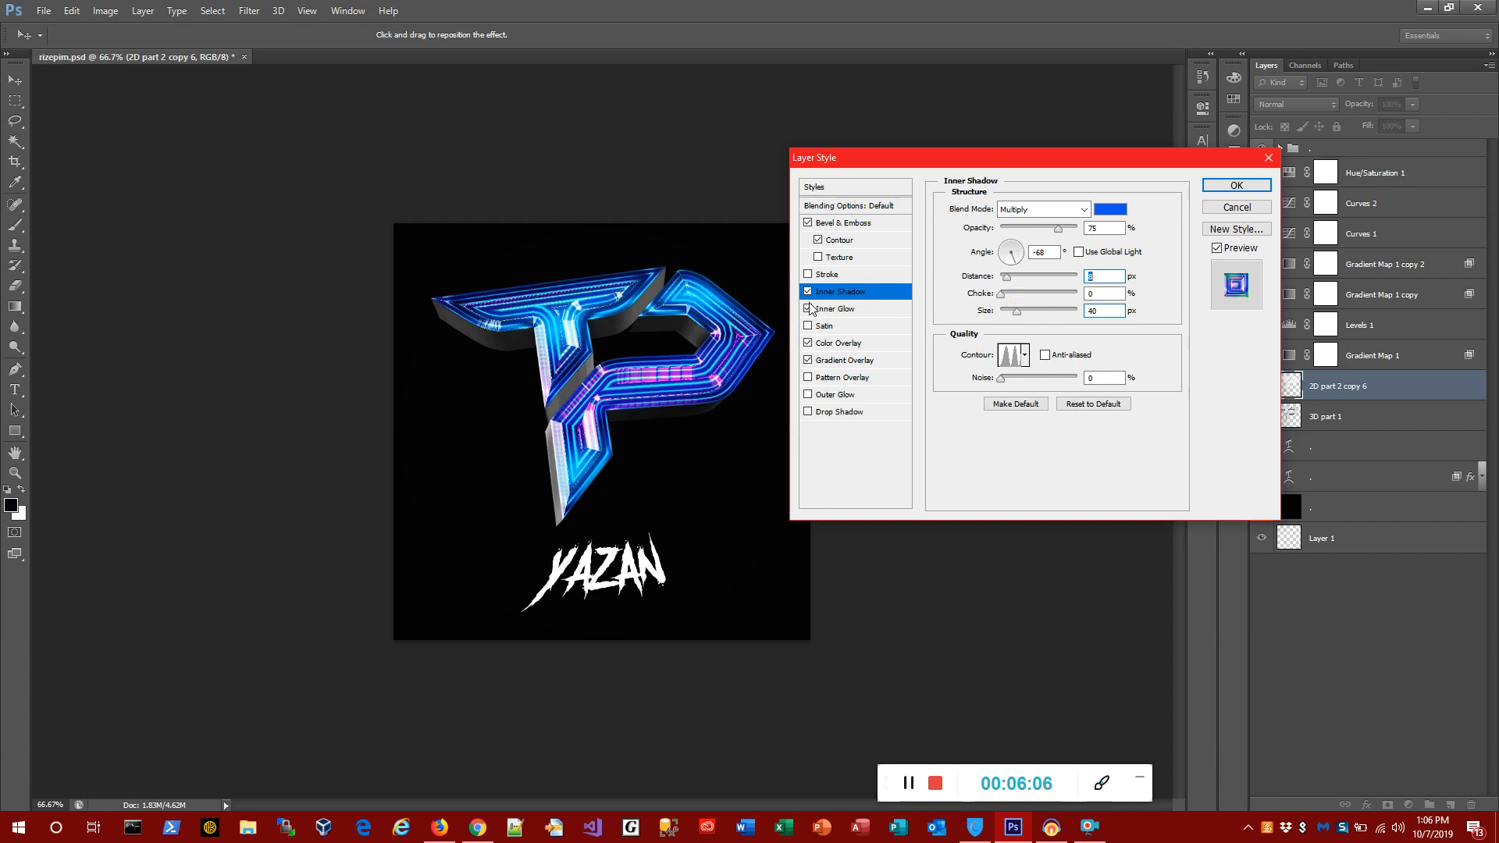
# Compare the logo with satin off and on, keep it enabled and set its opacity to 100%
pyautogui.click(807, 326)
pyautogui.click(808, 326)
pyautogui.click(808, 327)
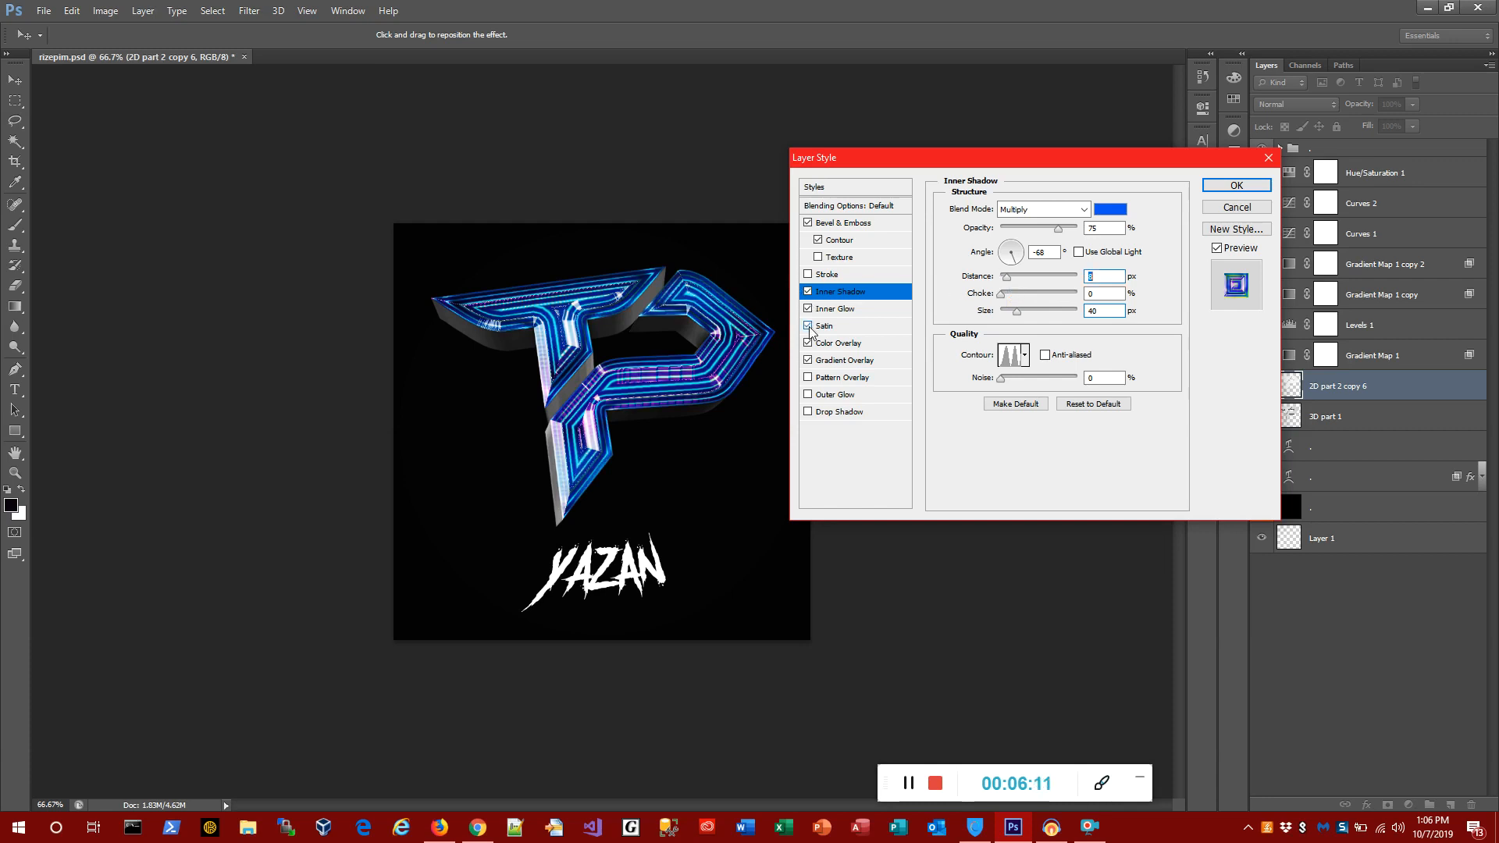
pyautogui.click(821, 326)
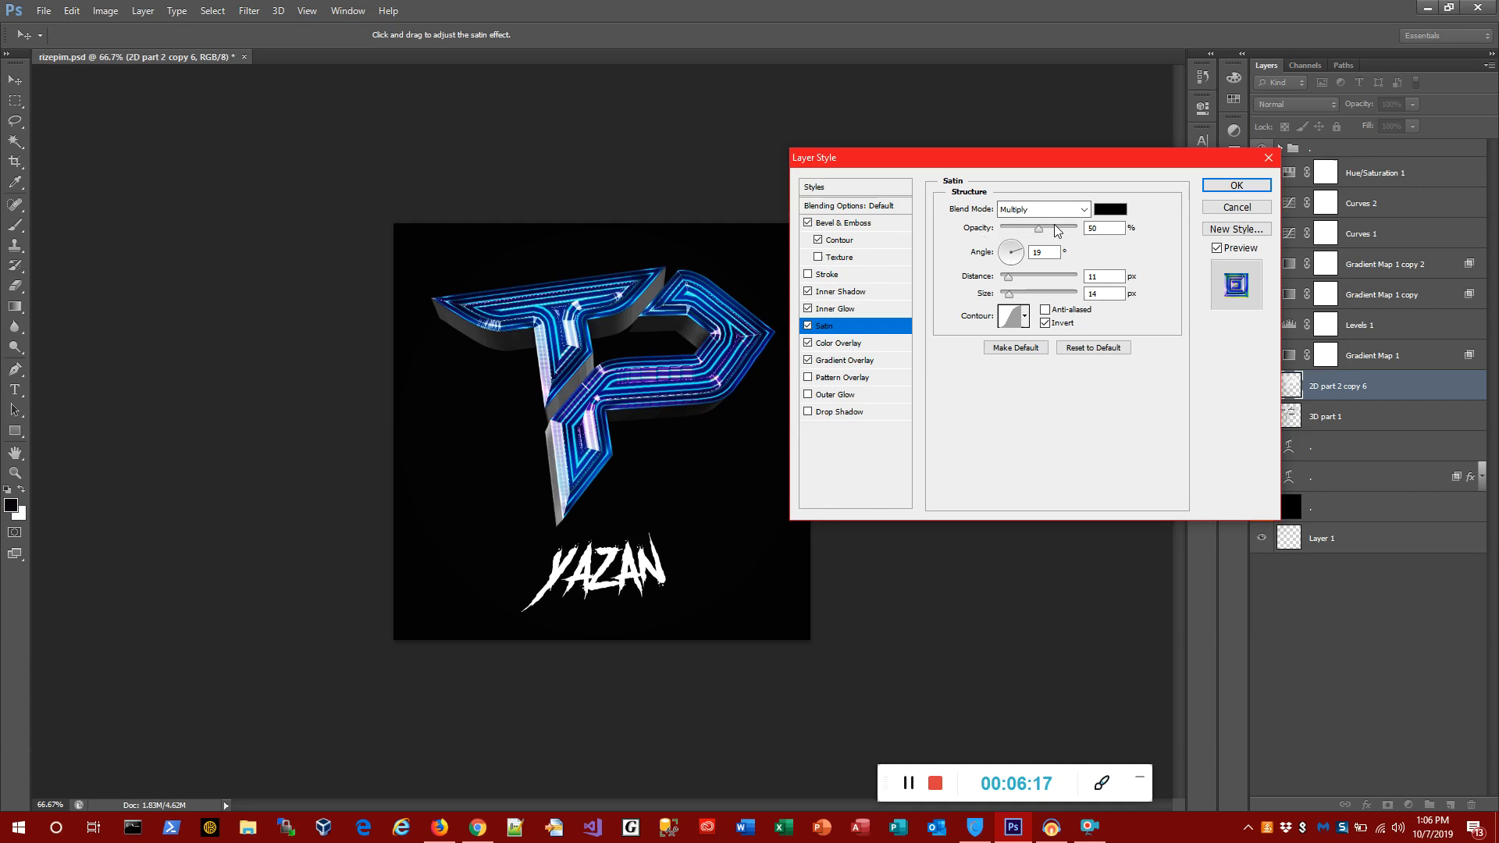
pyautogui.click(1073, 228)
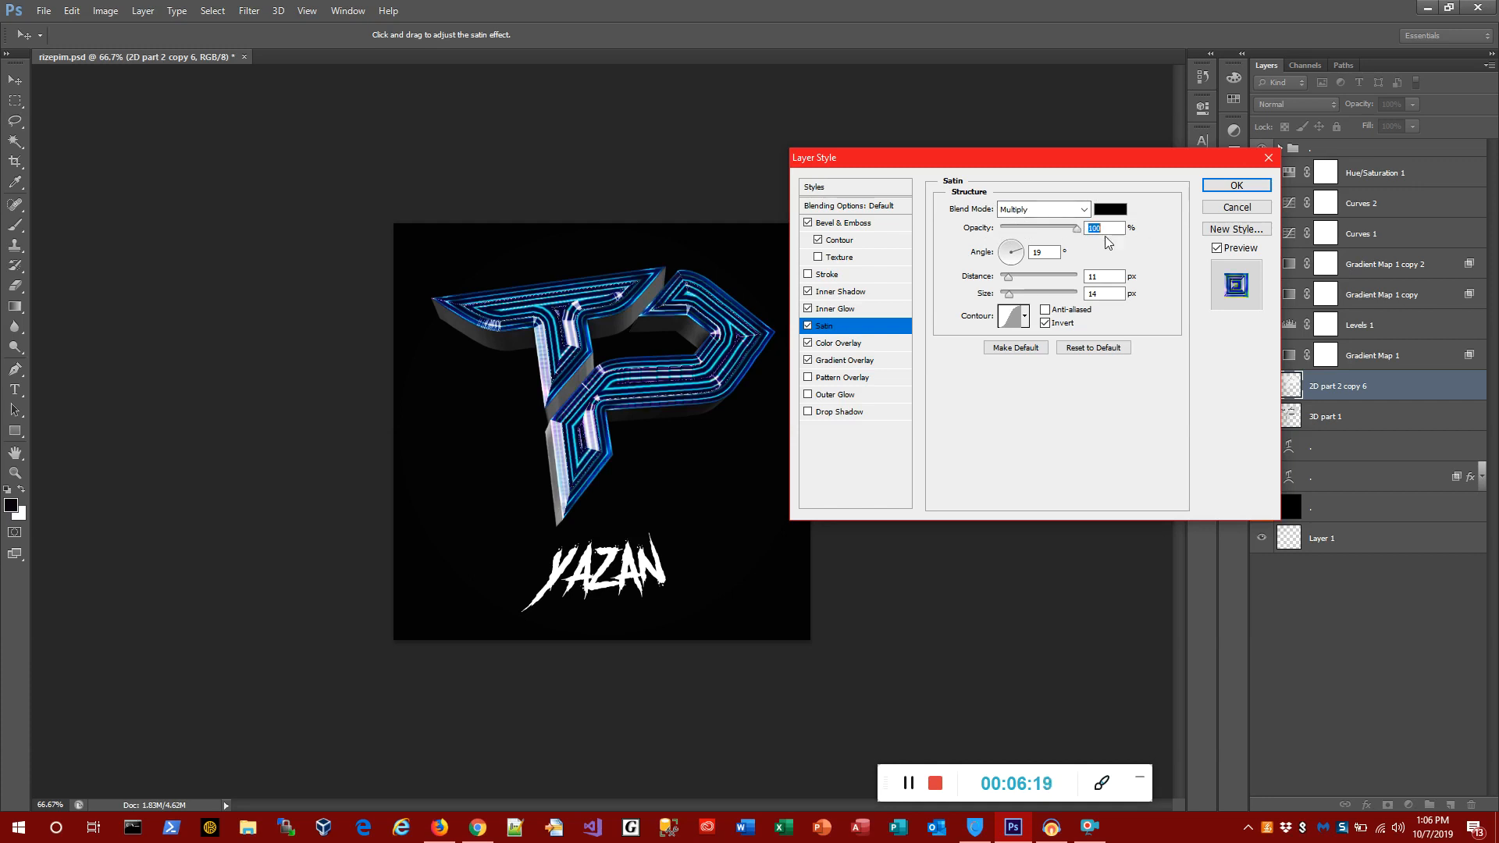
# Compare the satin with Invert off and on, keep it inverted, and set its size to 24 px and distance to 130 px
pyautogui.click(1045, 323)
pyautogui.click(1046, 323)
pyautogui.click(1045, 322)
pyautogui.click(1045, 322)
pyautogui.click(1043, 294)
pyautogui.moveTo(1044, 297); pyautogui.dragTo(1102, 287)
pyautogui.click(1028, 277)
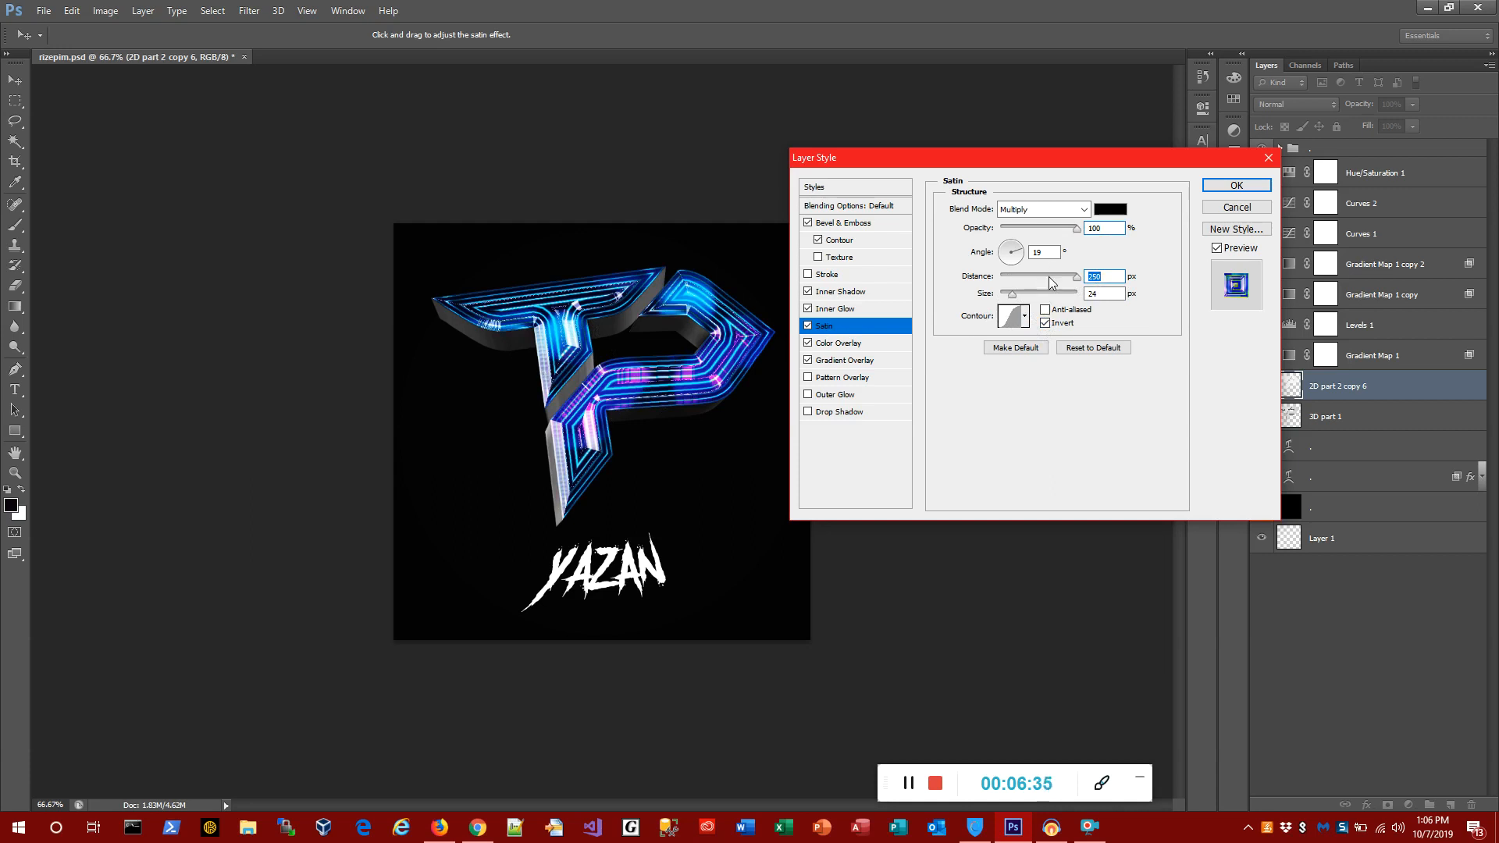
pyautogui.moveTo(1049, 277); pyautogui.dragTo(1054, 277)
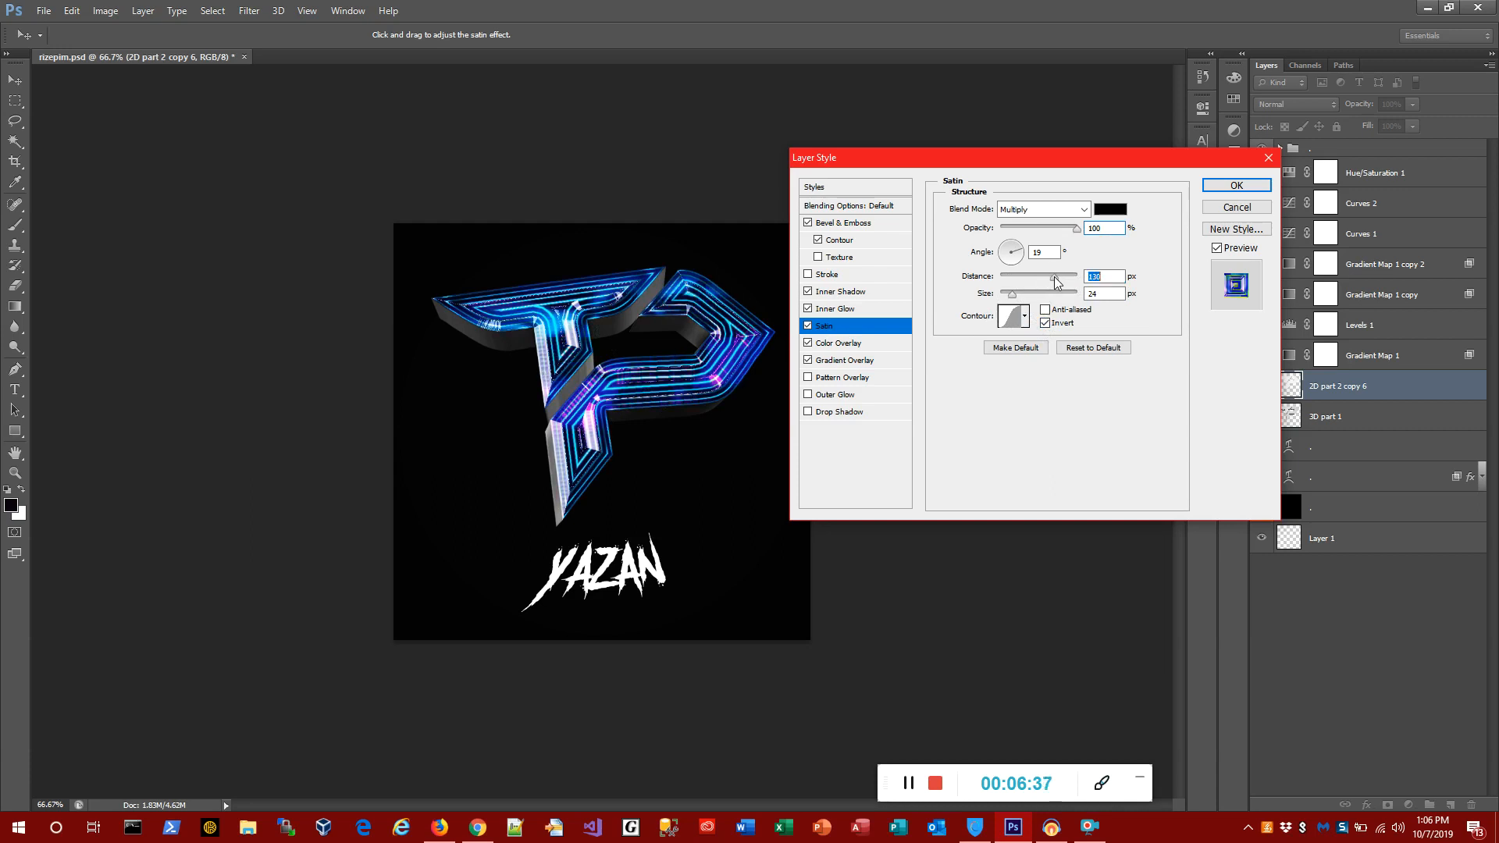
# Try several contour shapes for the satin effect and apply the twin-peaked ring contour
pyautogui.click(1025, 316)
pyautogui.click(988, 377)
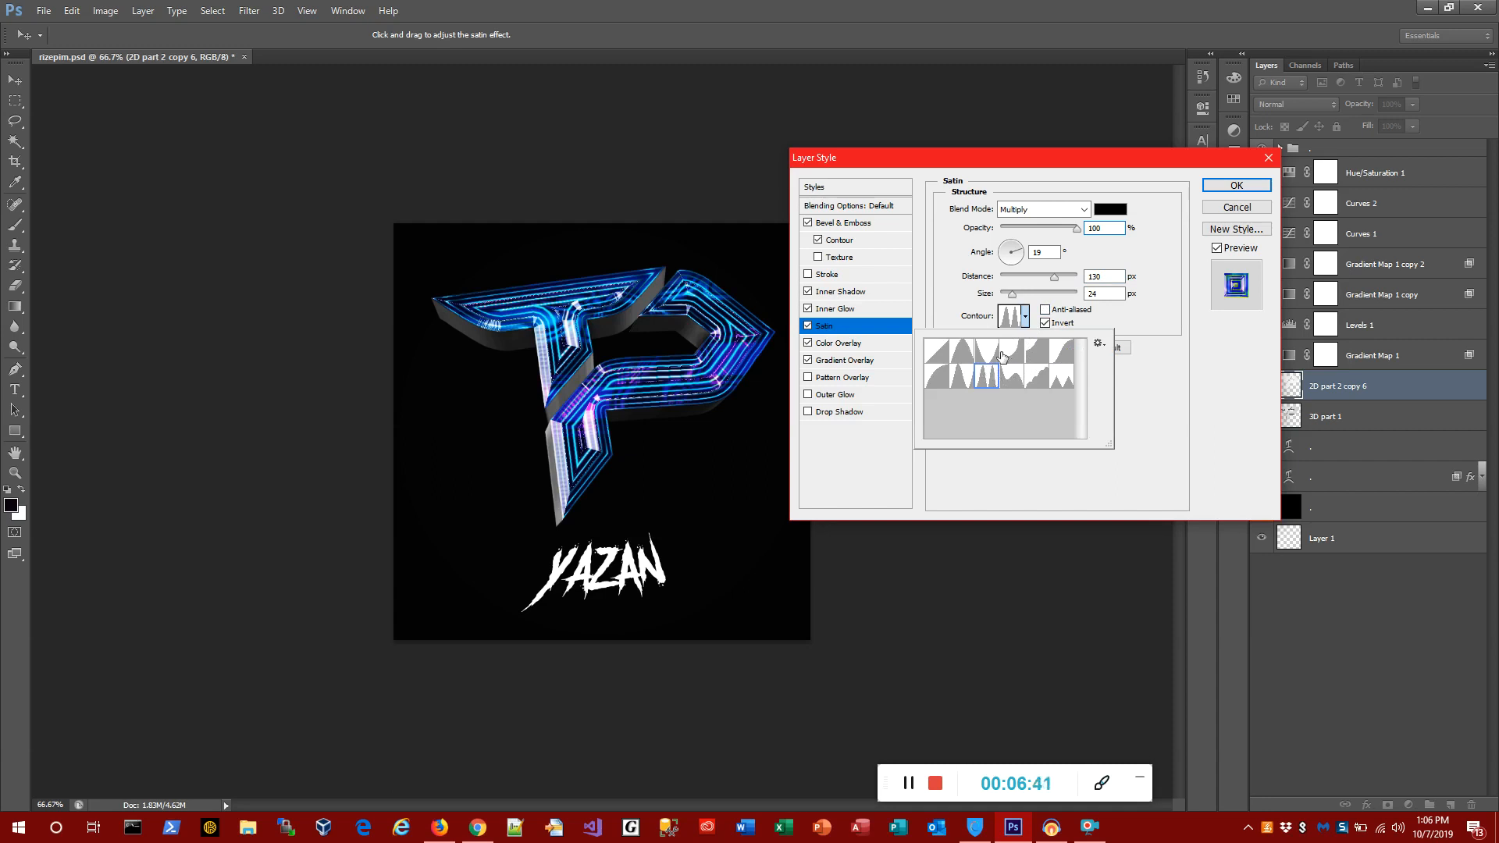
pyautogui.click(962, 377)
pyautogui.click(984, 378)
pyautogui.click(1008, 379)
pyautogui.click(1038, 378)
pyautogui.click(1012, 355)
pyautogui.click(984, 354)
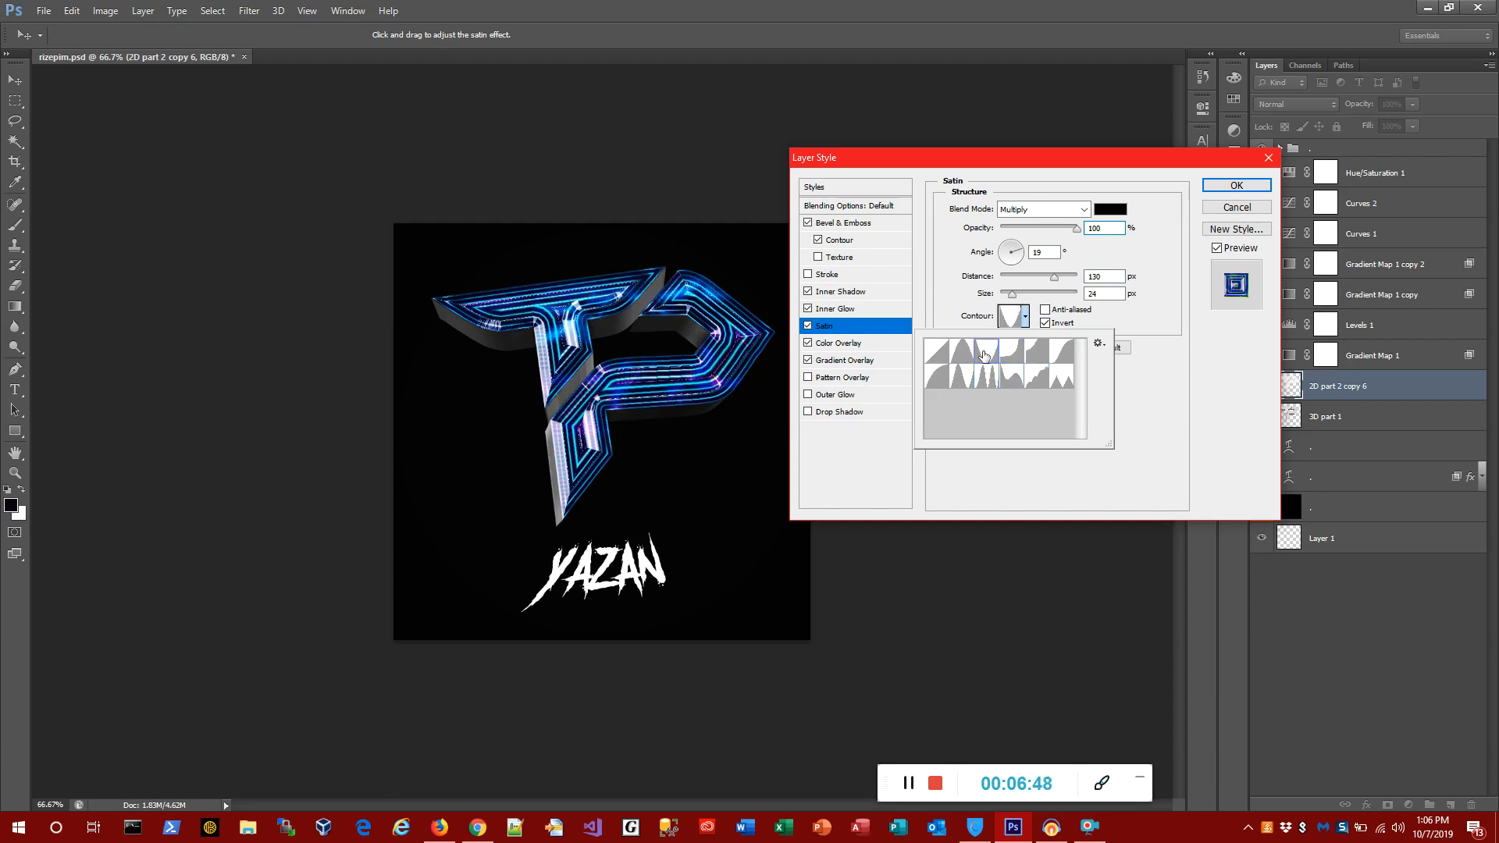
pyautogui.click(961, 355)
pyautogui.click(985, 378)
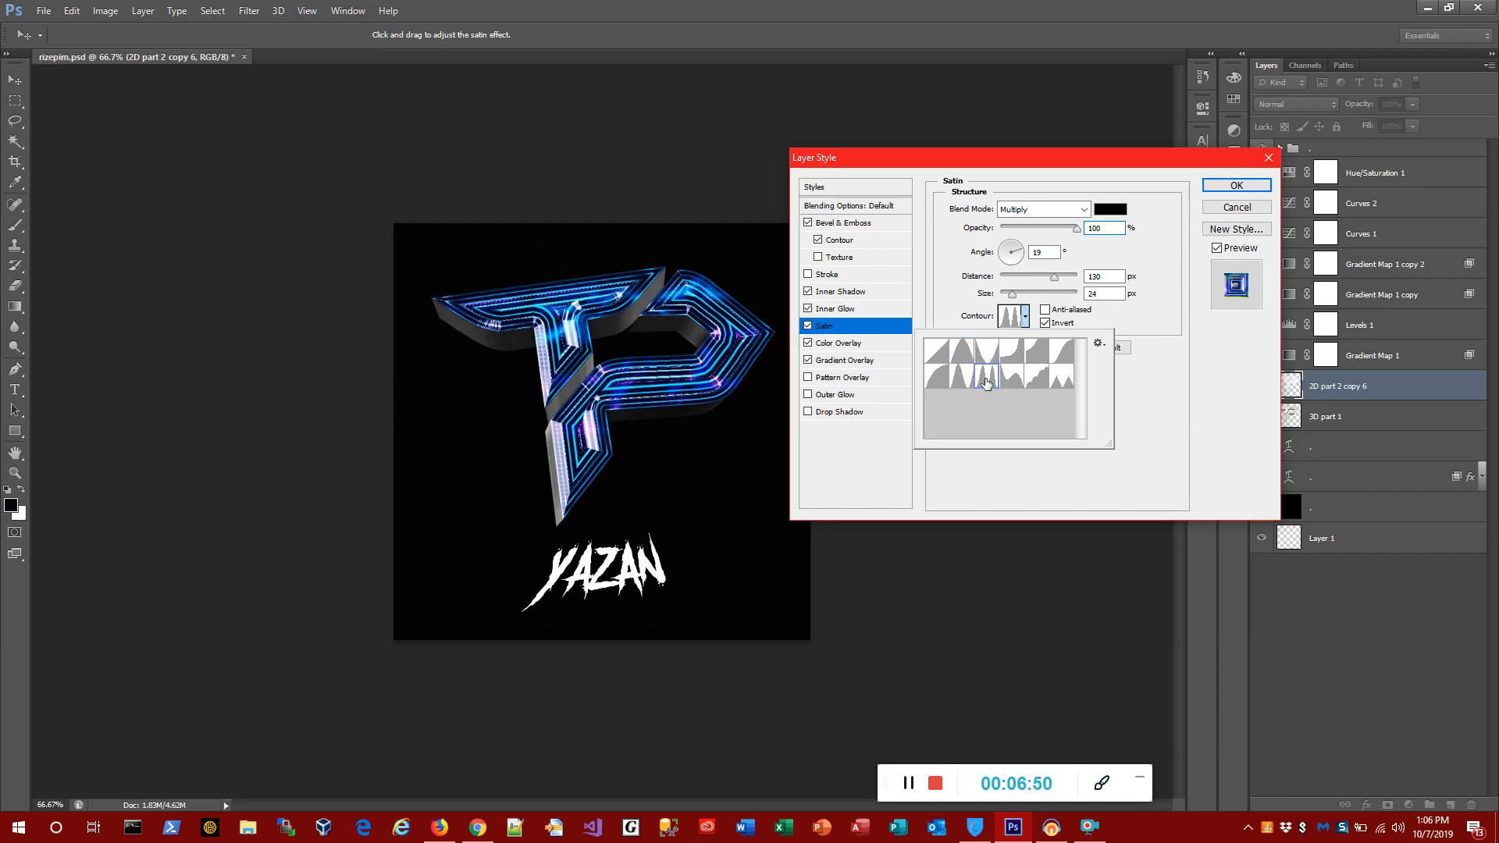
pyautogui.click(1157, 400)
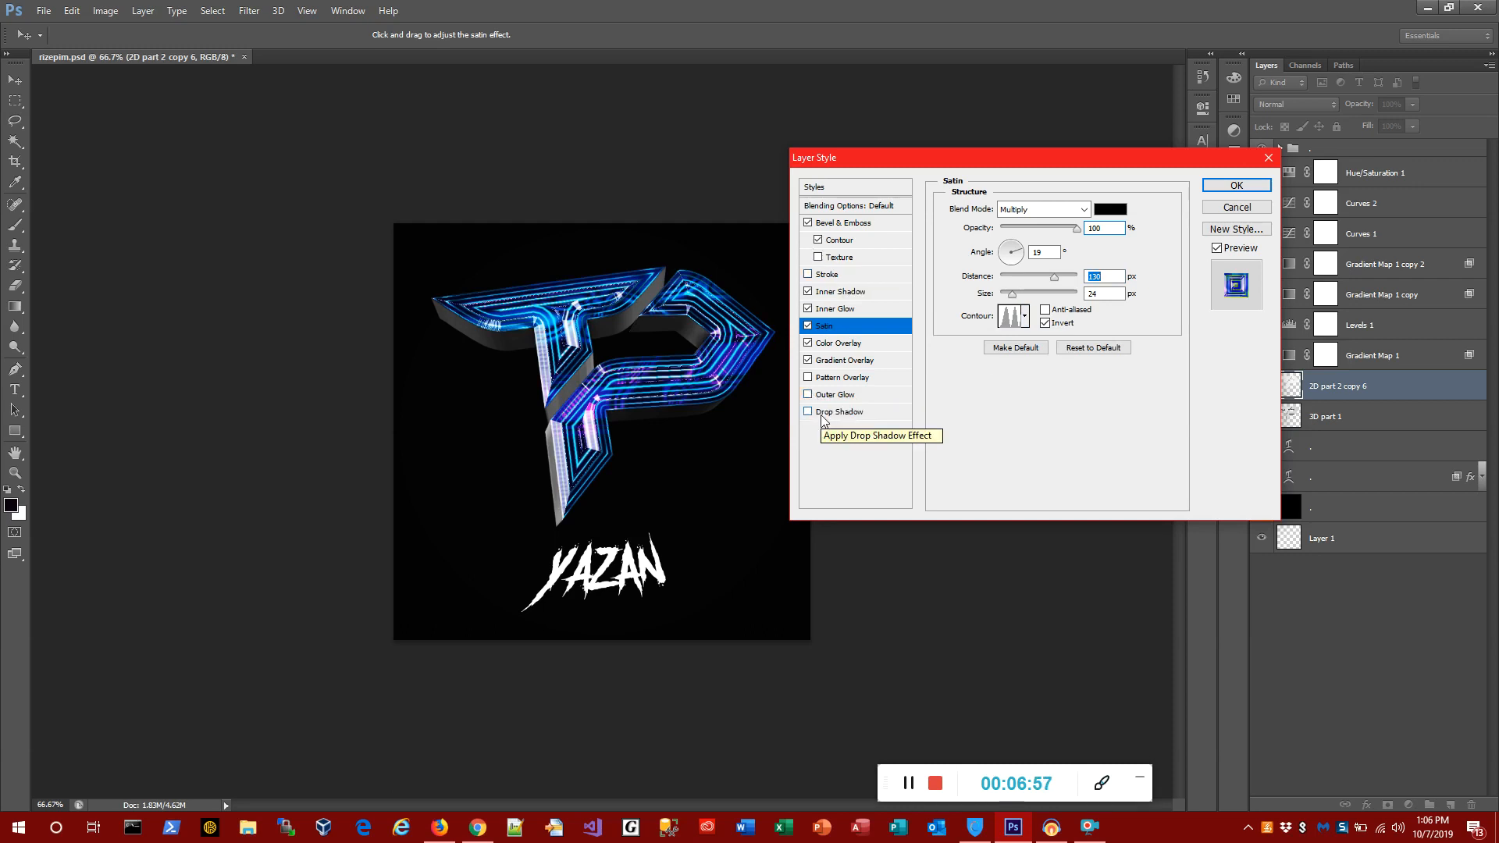
# Enable the logo's outer glow and set its blend mode to Normal
pyautogui.click(834, 394)
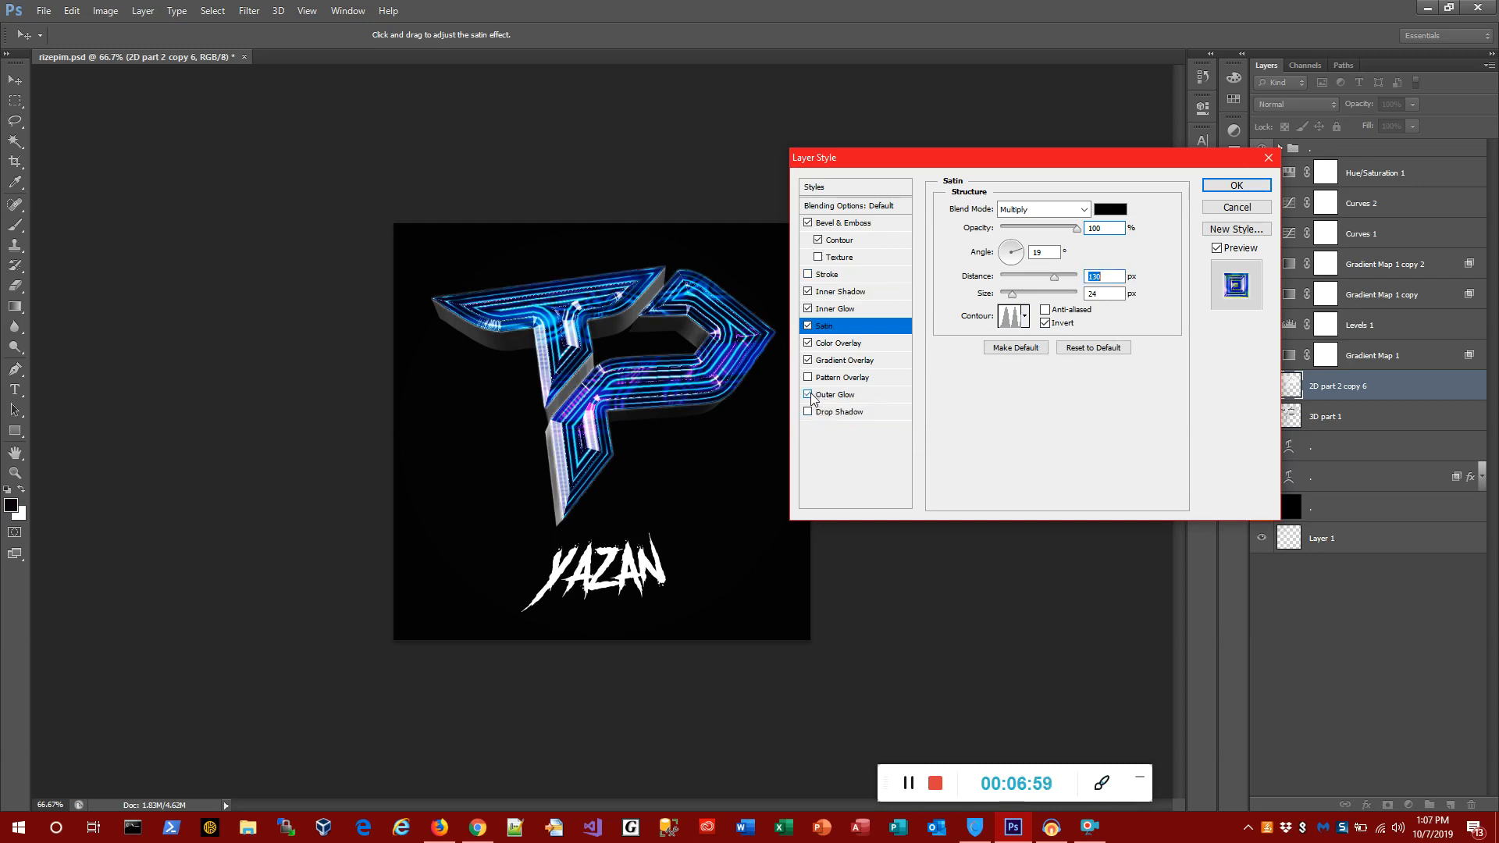
pyautogui.click(838, 394)
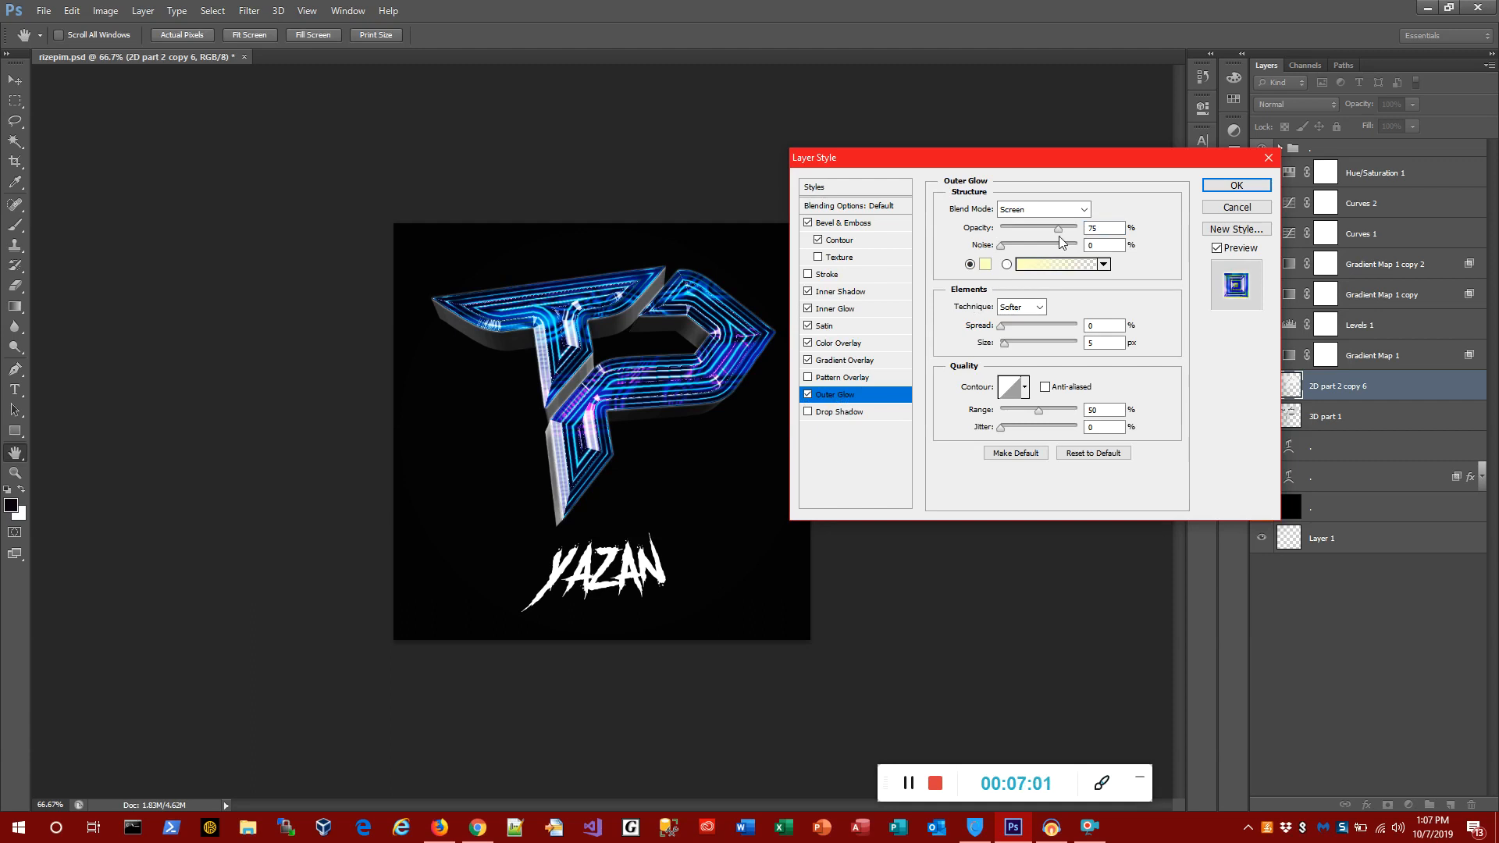
pyautogui.click(1020, 211)
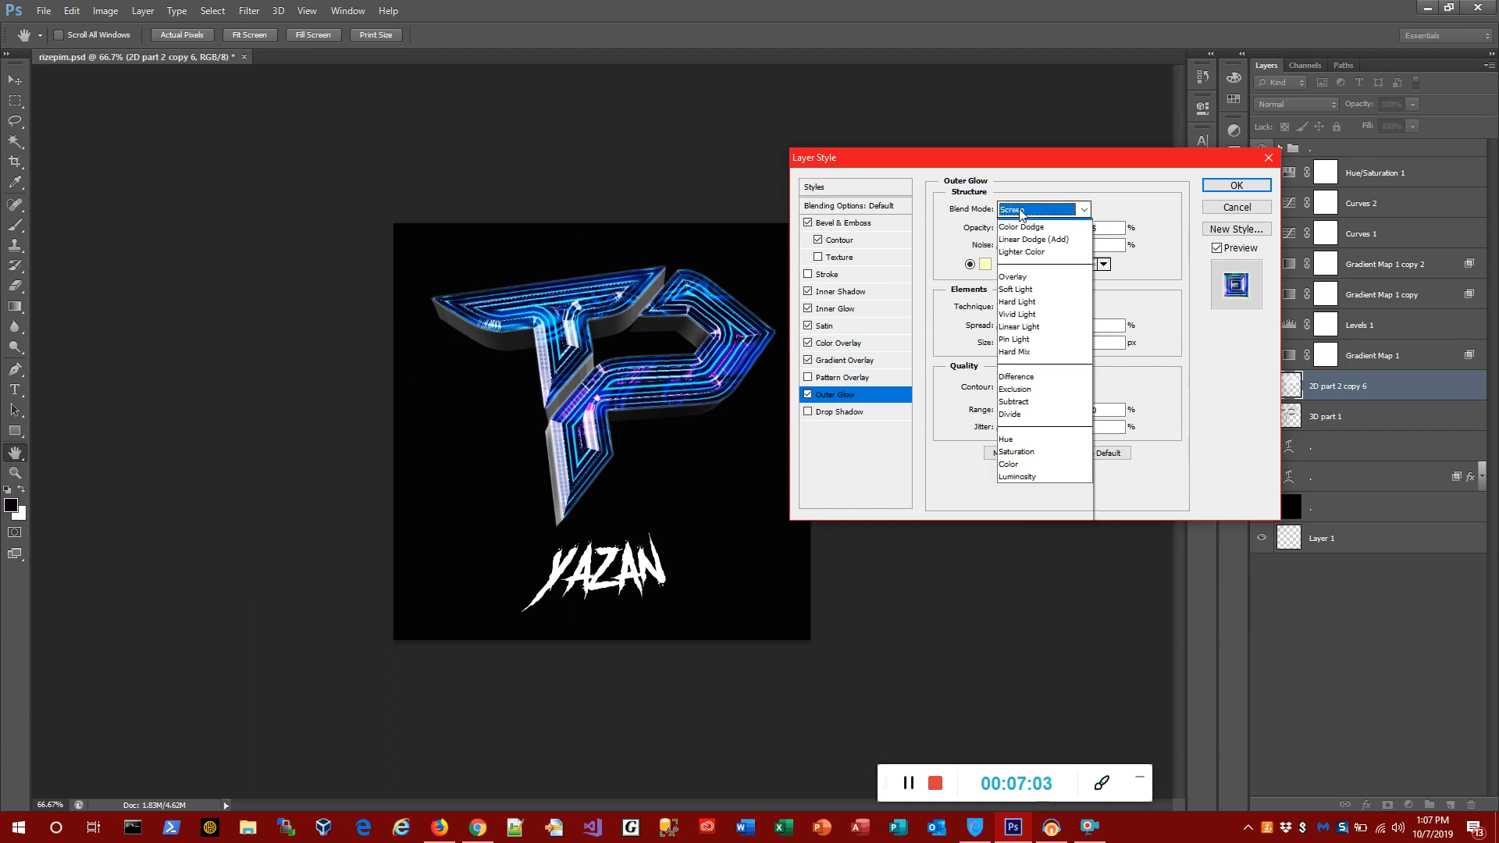
pyautogui.click(1021, 228)
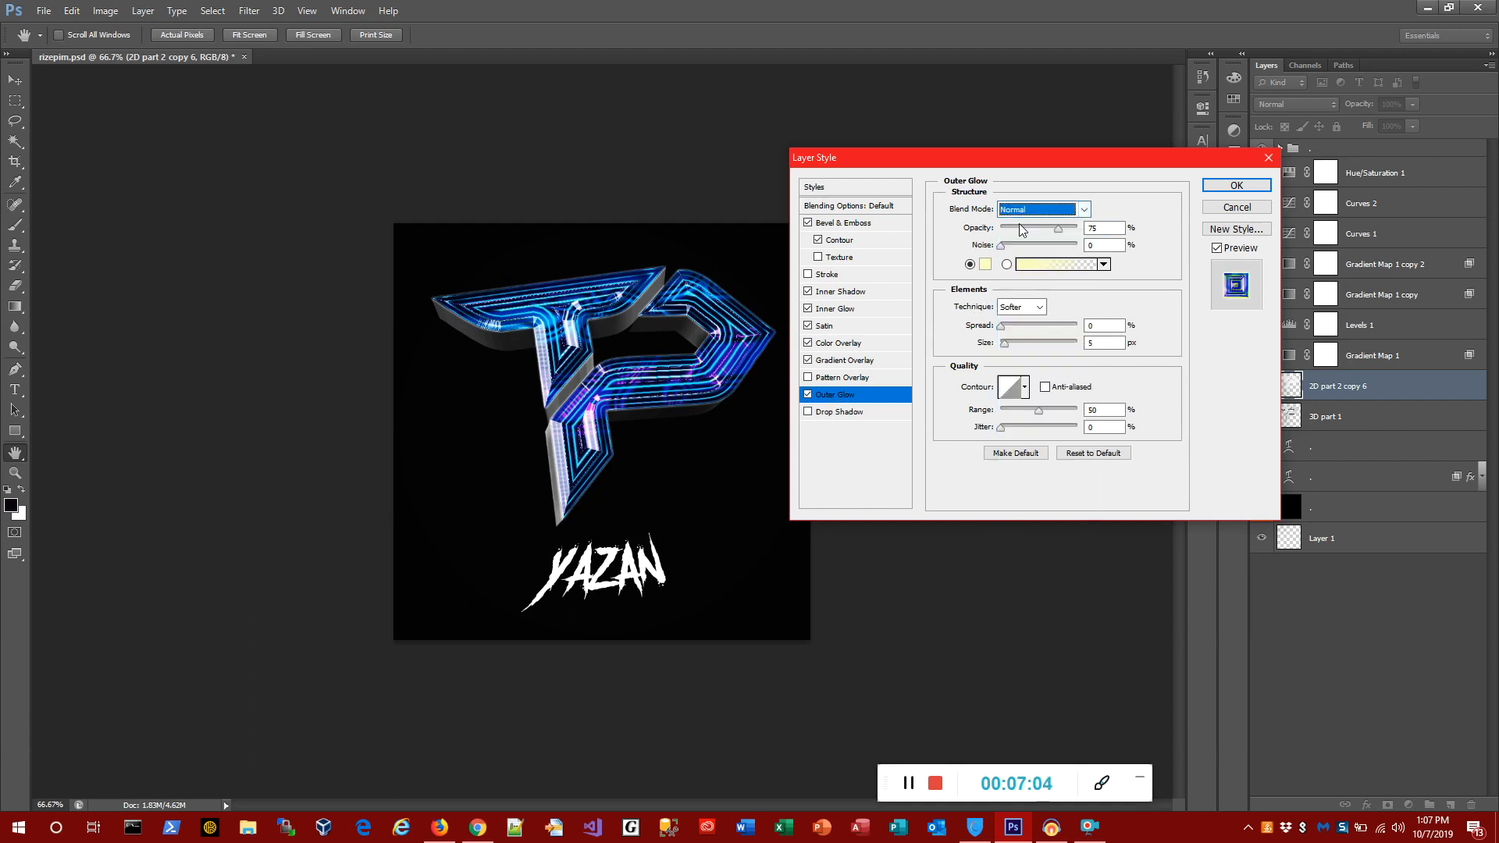
# Set the outer glow's technique to Precise and its size to 18 px
pyautogui.click(1021, 307)
pyautogui.click(1020, 328)
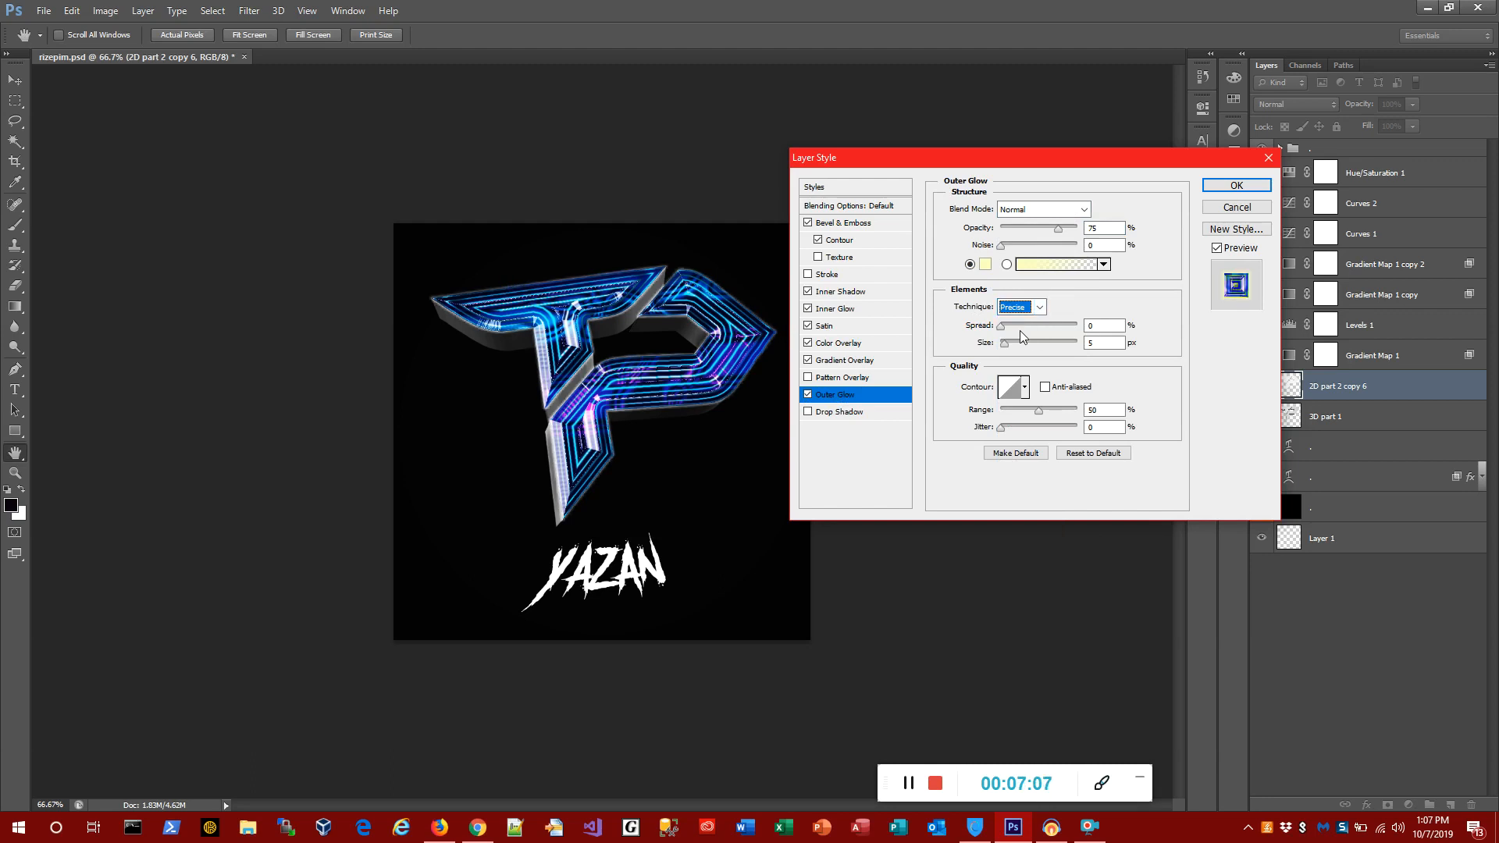
pyautogui.moveTo(1005, 342); pyautogui.dragTo(1011, 341)
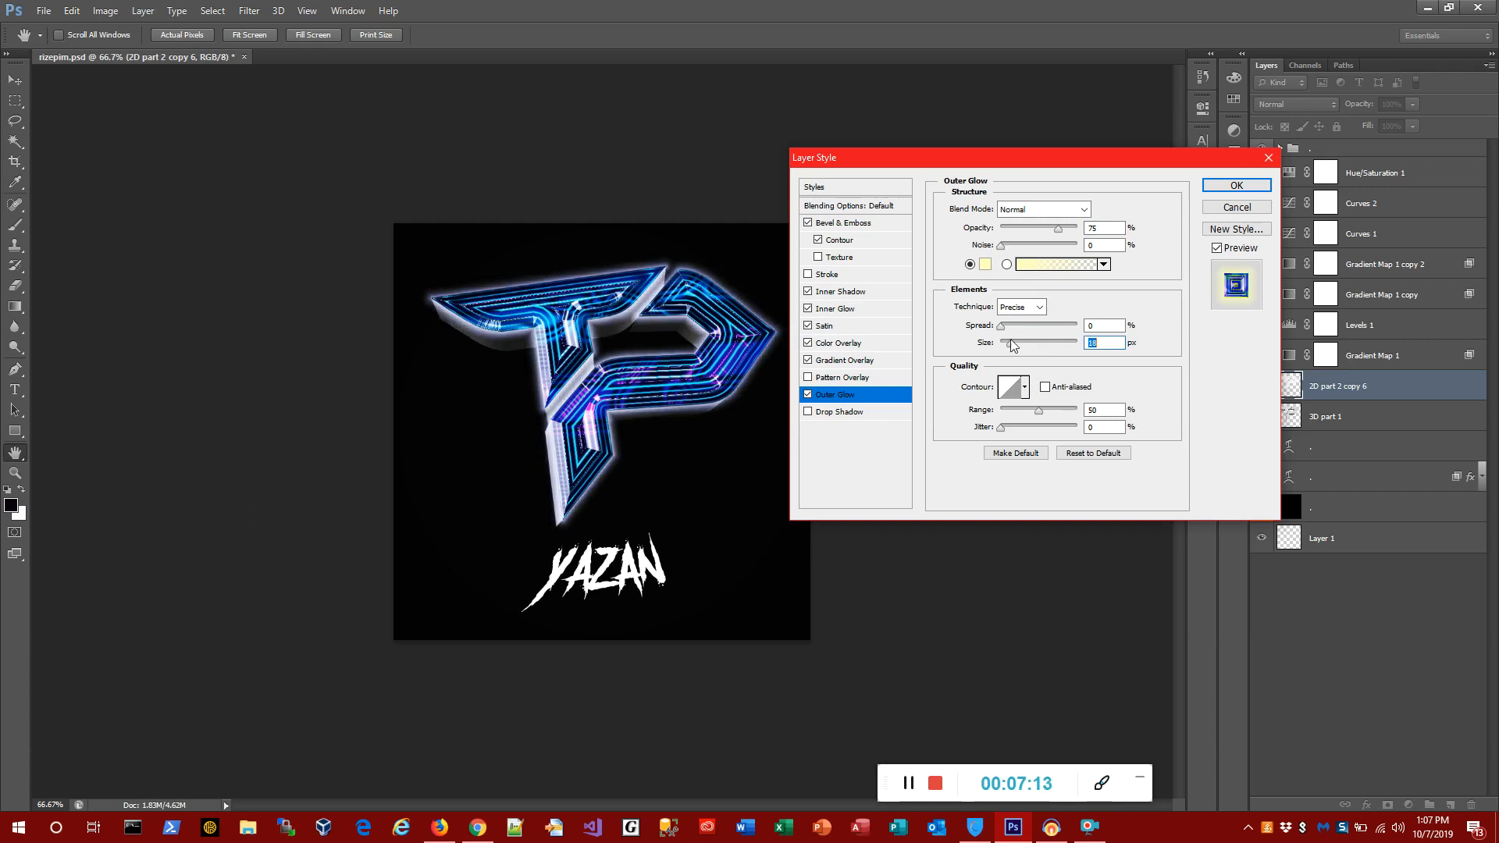
# Switch the outer glow to a gradient fill, try several presets and apply the Yellow, Violet, Orange, Blue gradient
pyautogui.click(1028, 267)
pyautogui.click(1254, 241)
pyautogui.click(1275, 238)
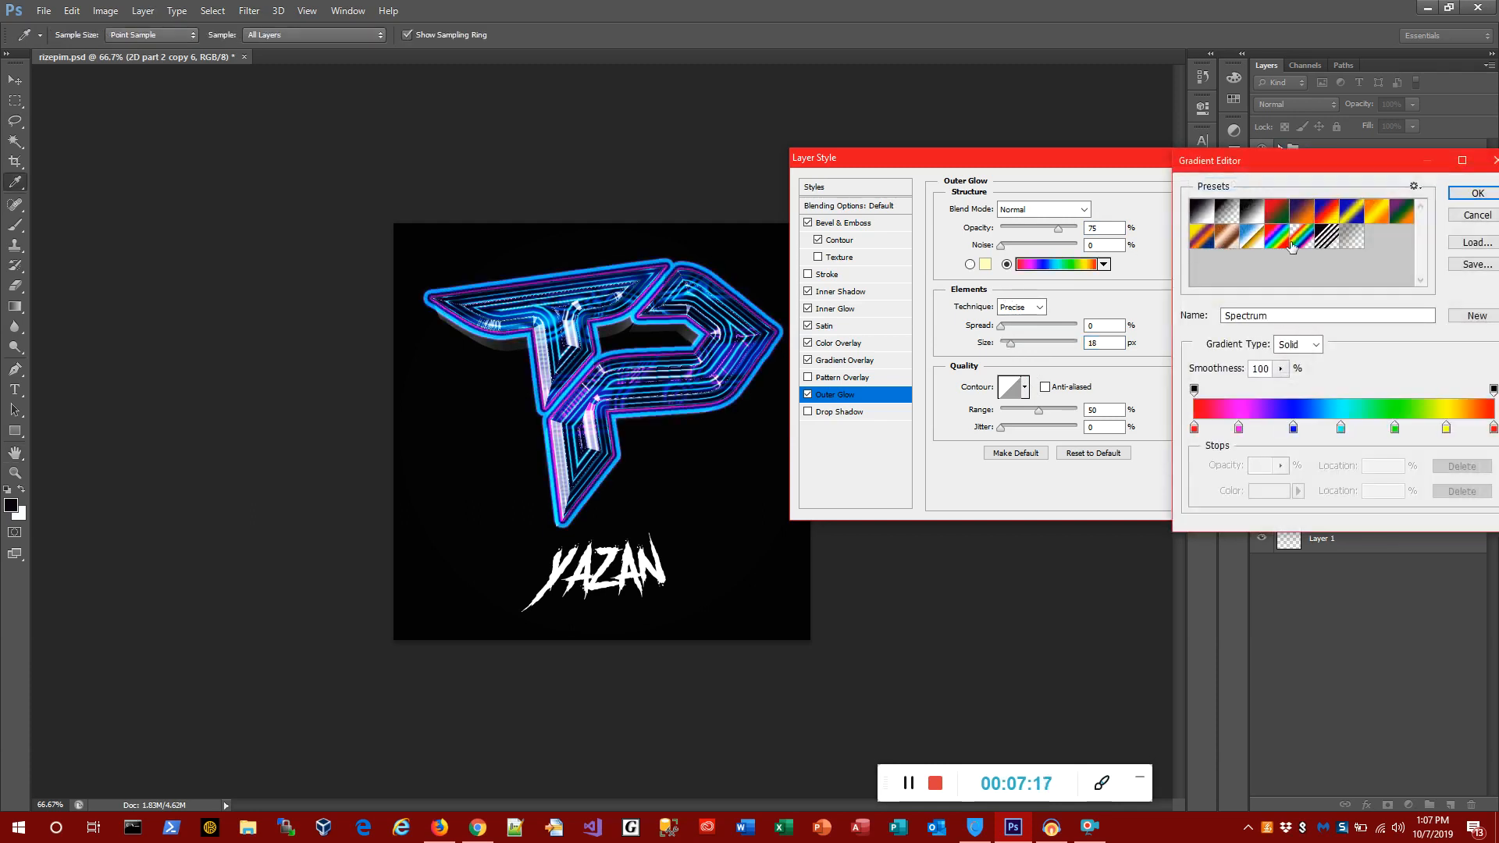
pyautogui.click(1295, 247)
pyautogui.click(1287, 223)
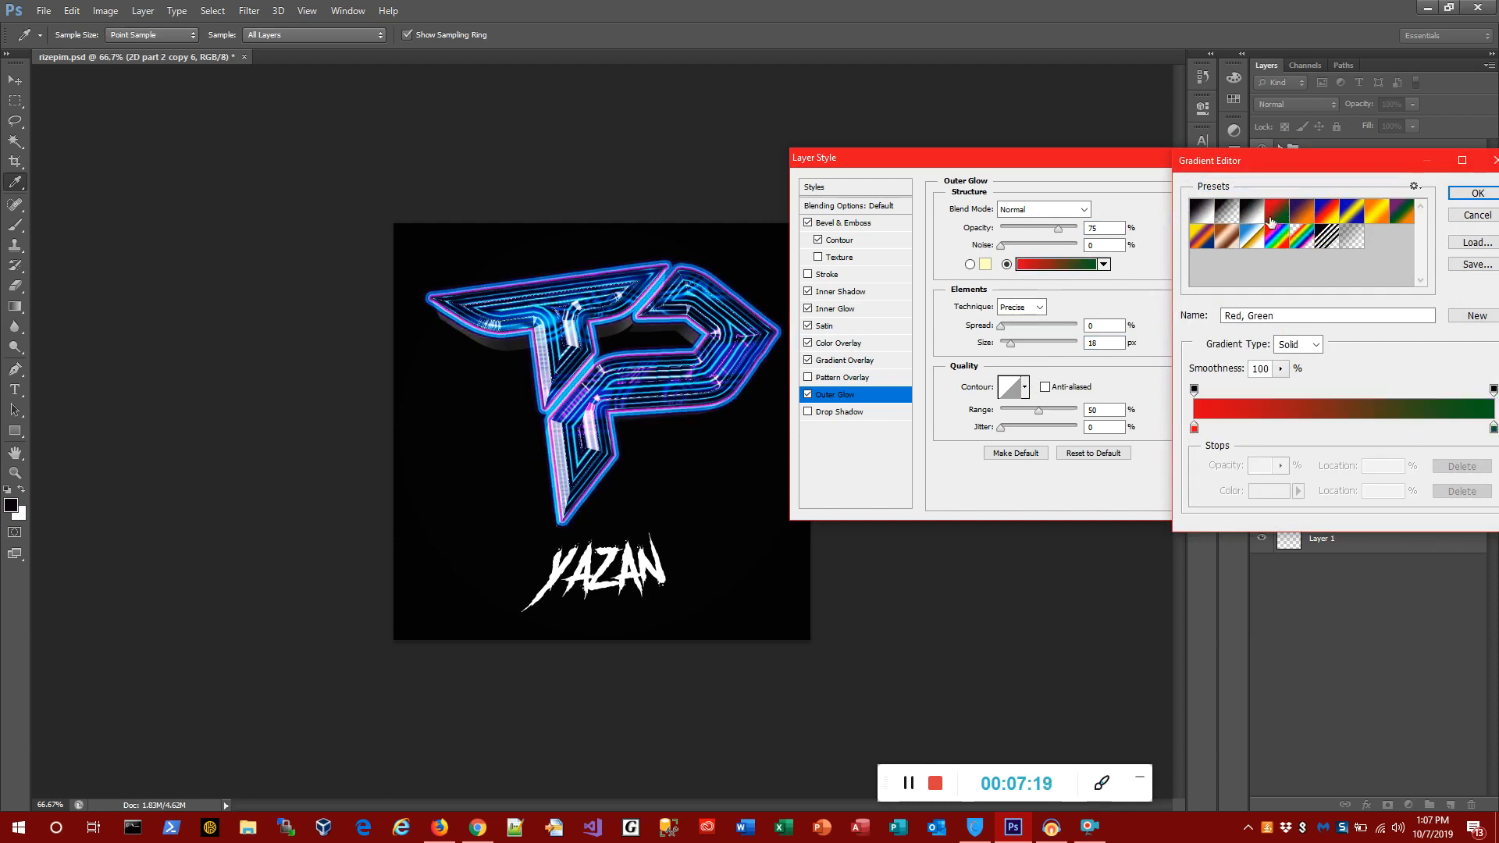
pyautogui.click(1300, 224)
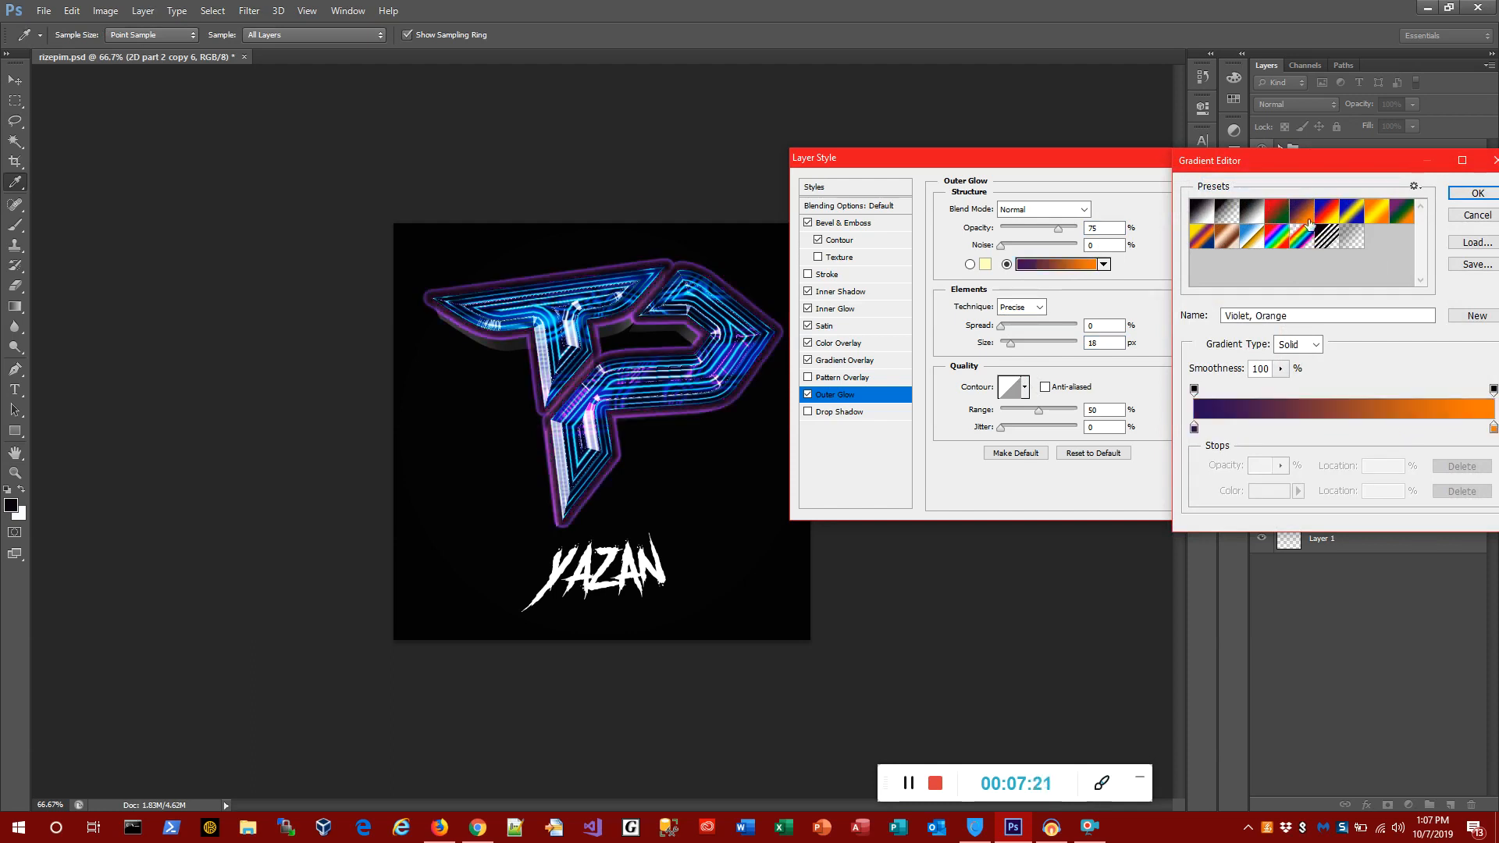
pyautogui.click(1331, 224)
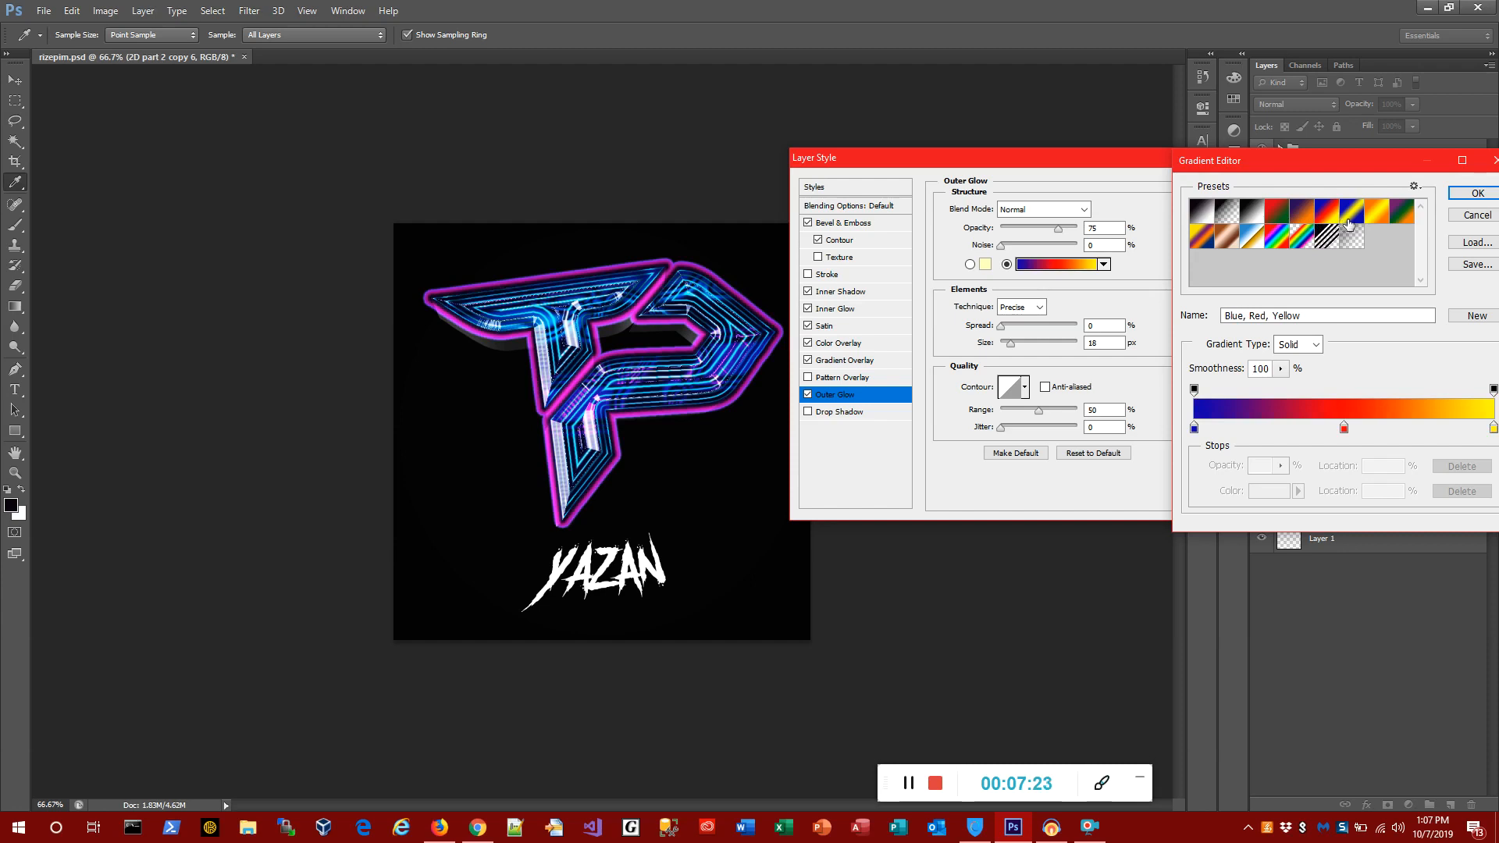
pyautogui.click(1348, 222)
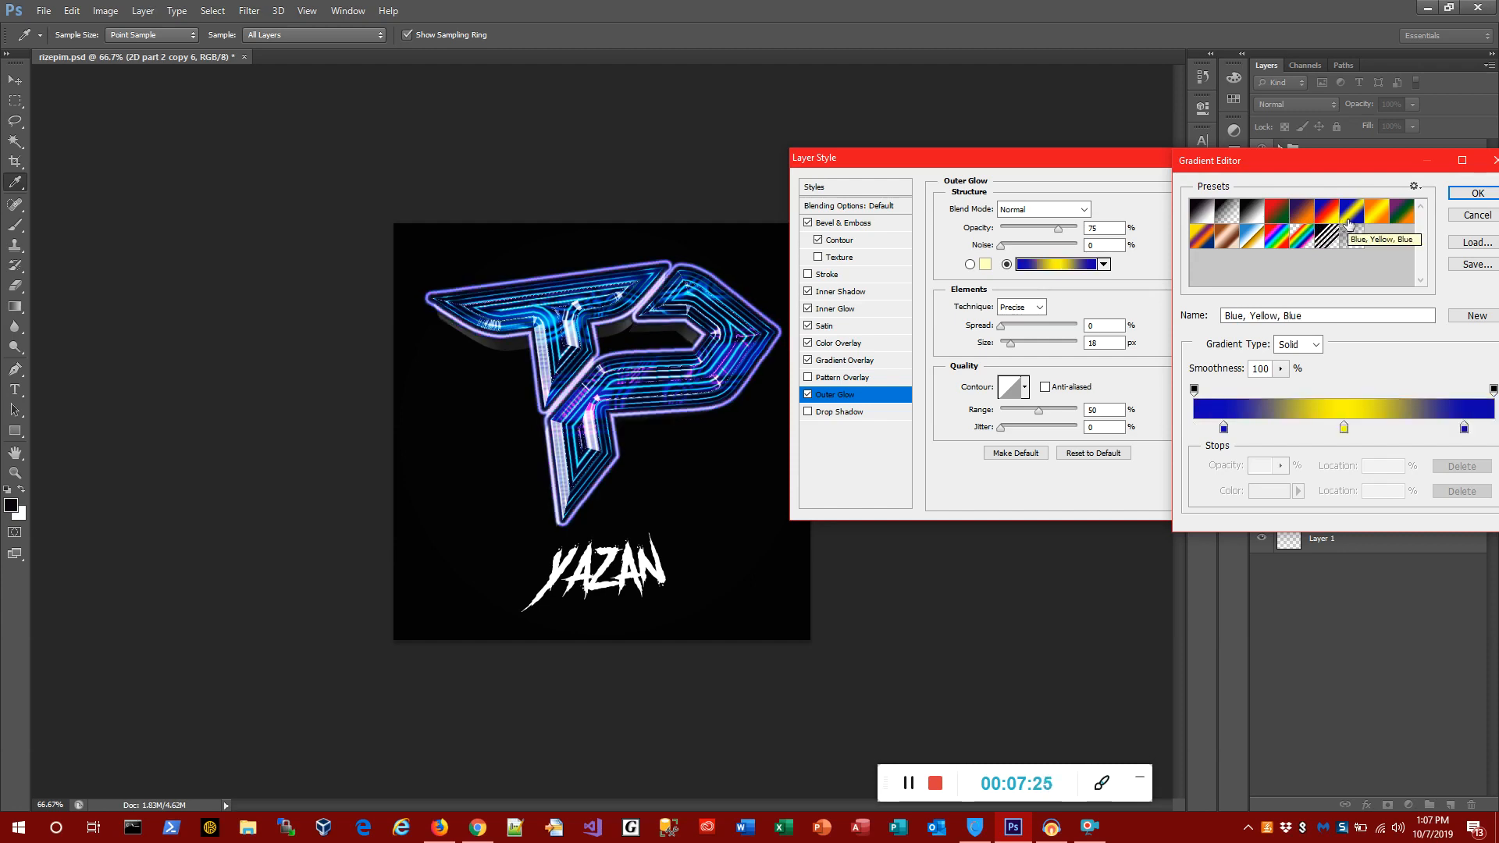
pyautogui.click(1365, 213)
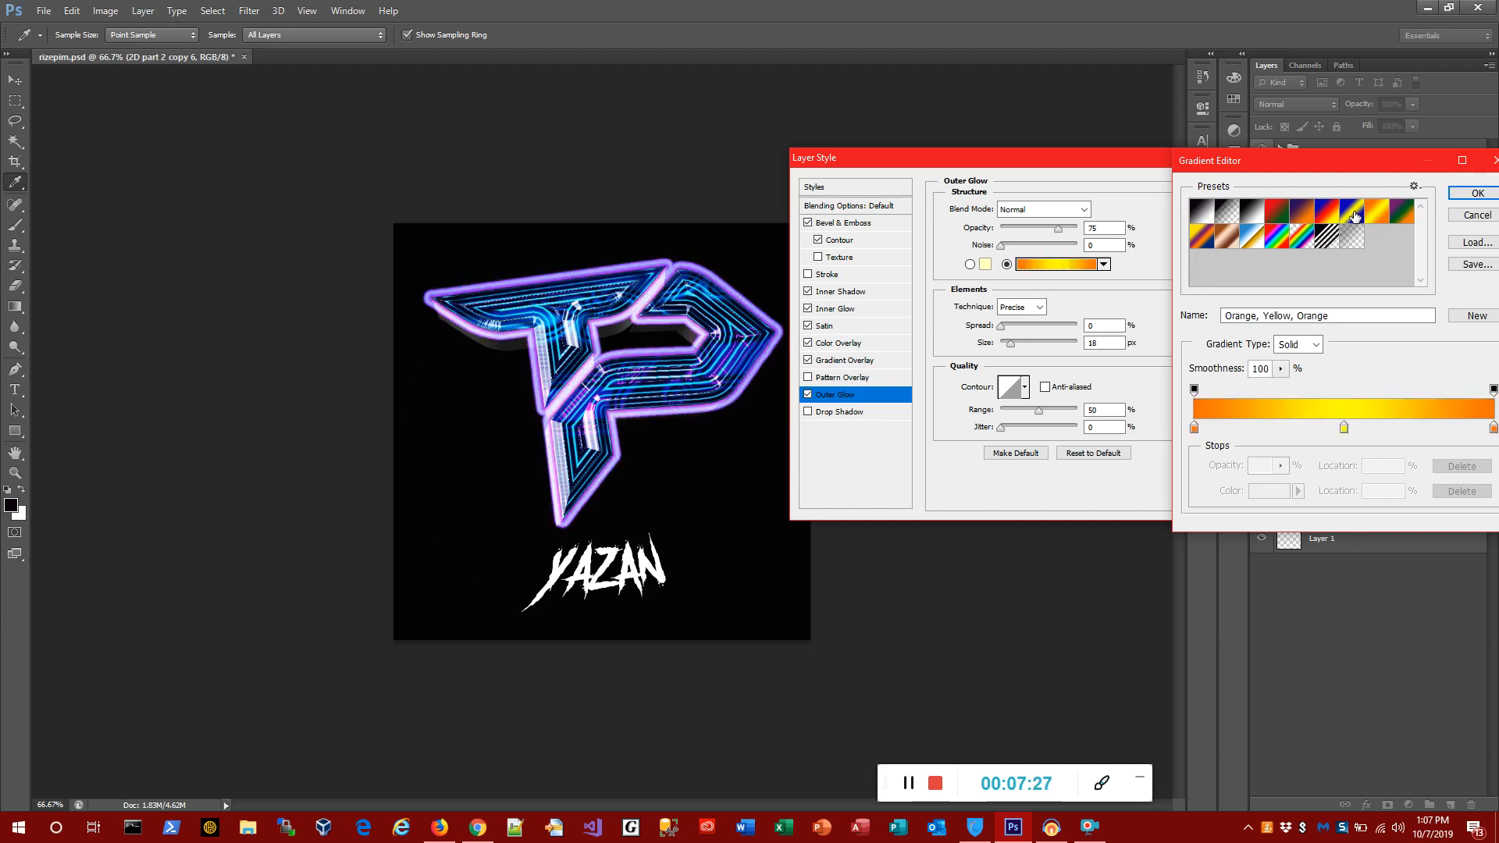
pyautogui.click(1353, 217)
pyautogui.click(1301, 238)
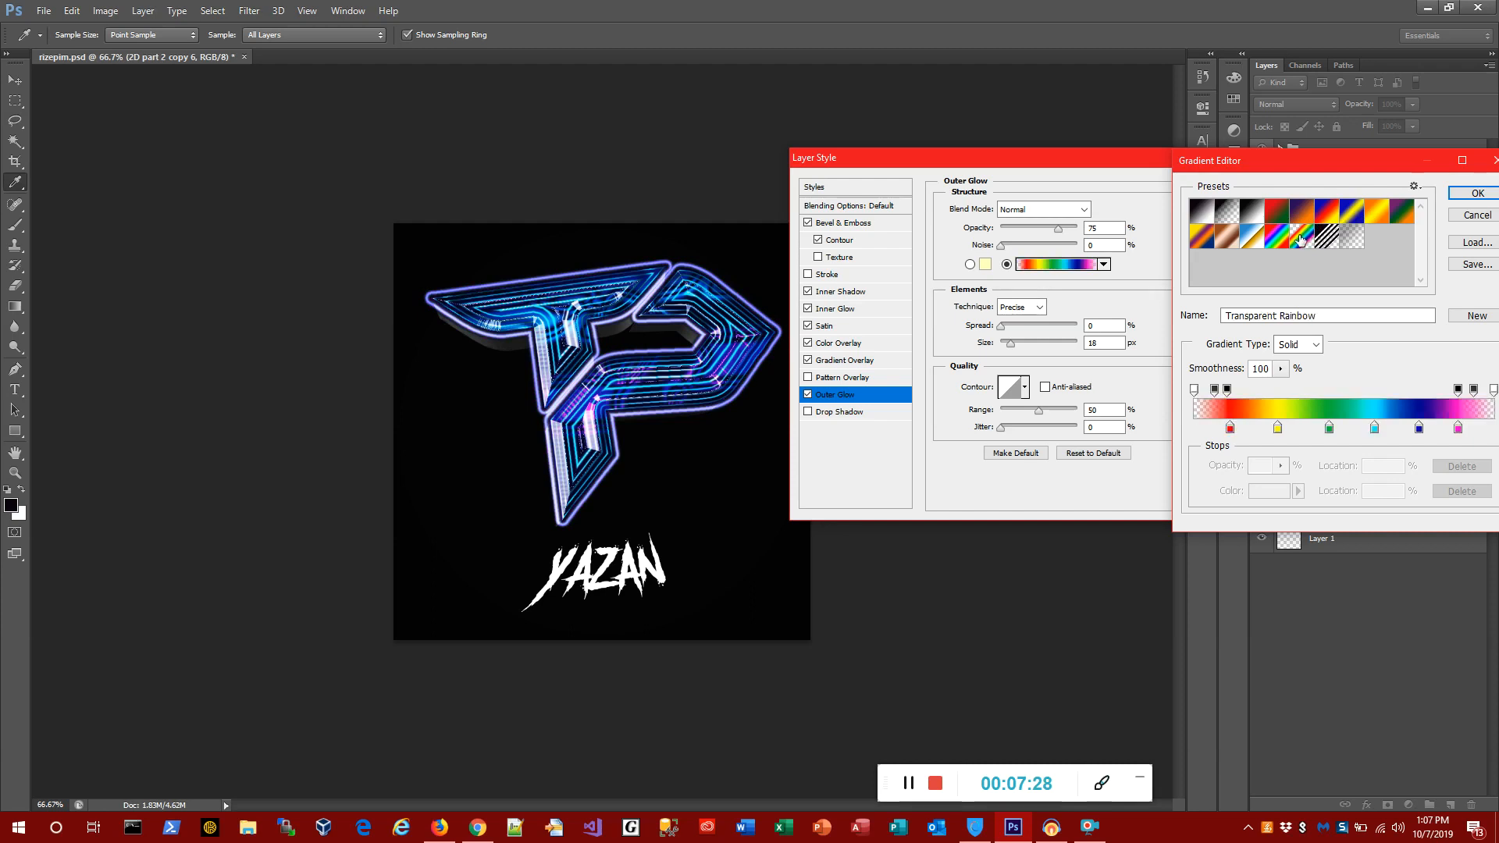
pyautogui.click(1287, 242)
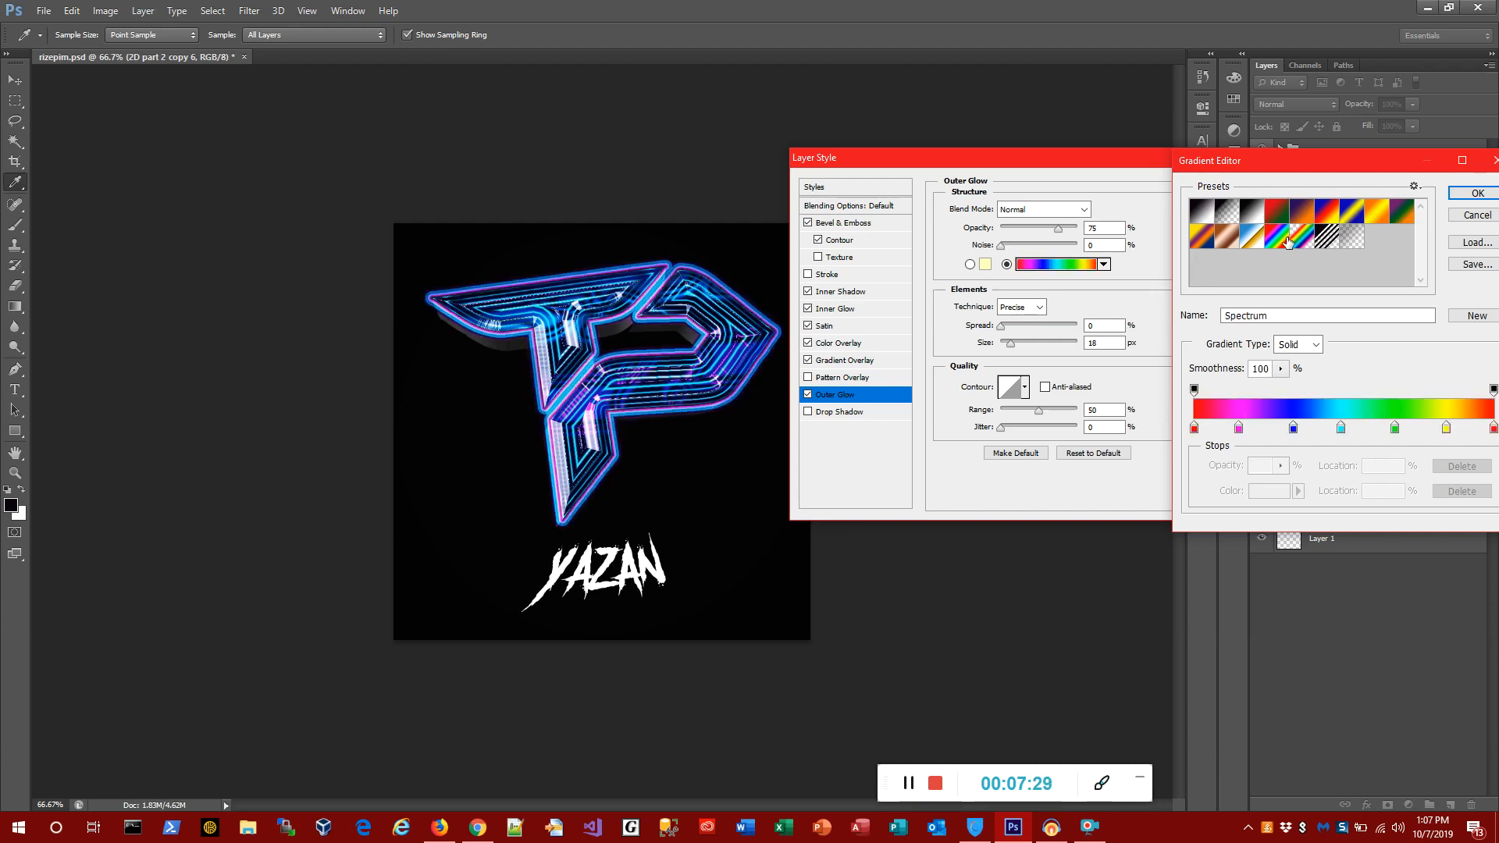
pyautogui.click(1254, 242)
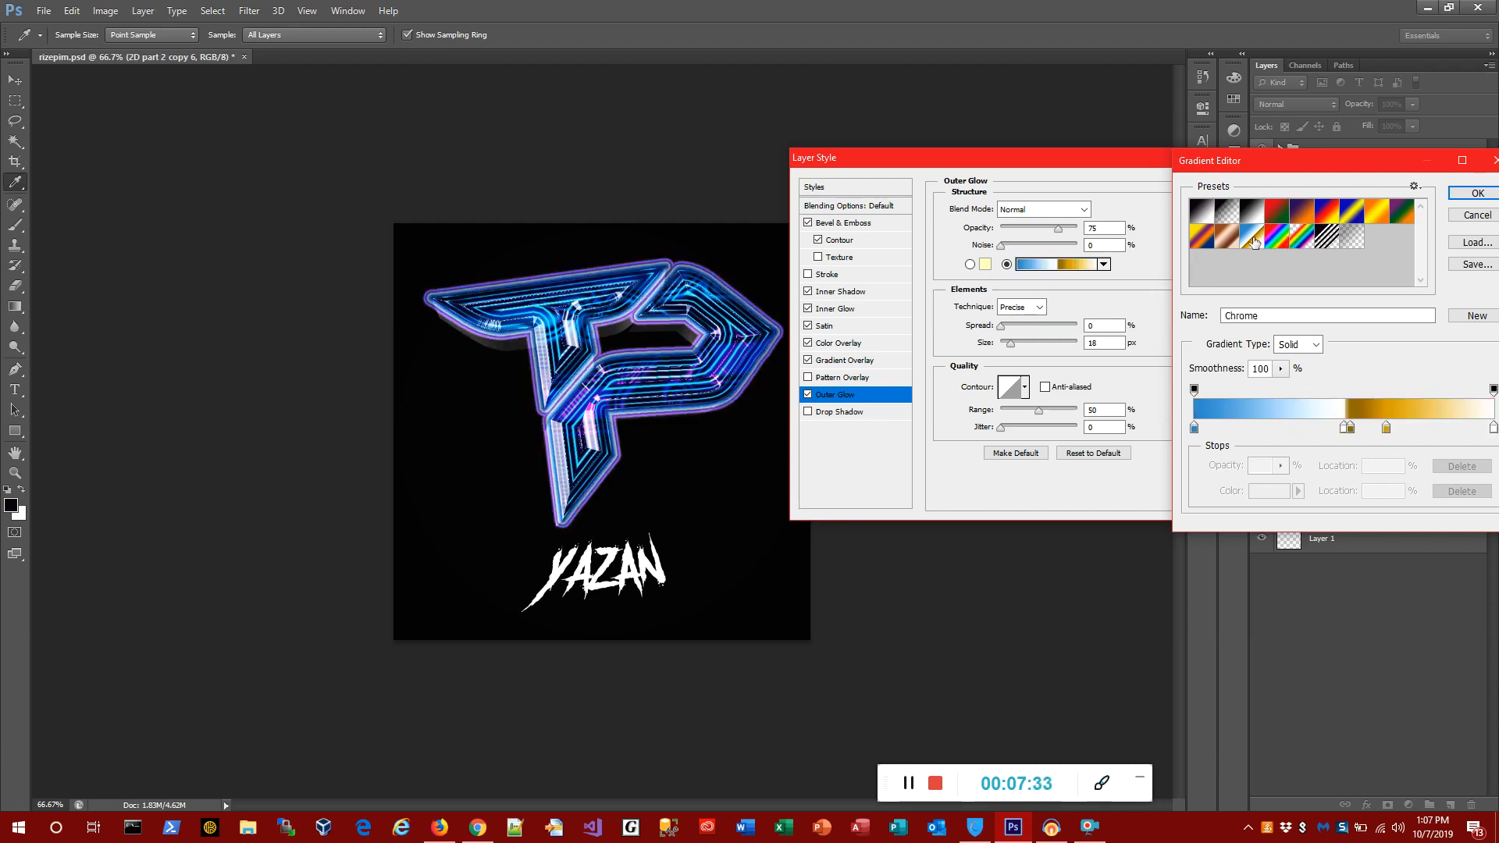
pyautogui.click(1226, 240)
pyautogui.click(1203, 238)
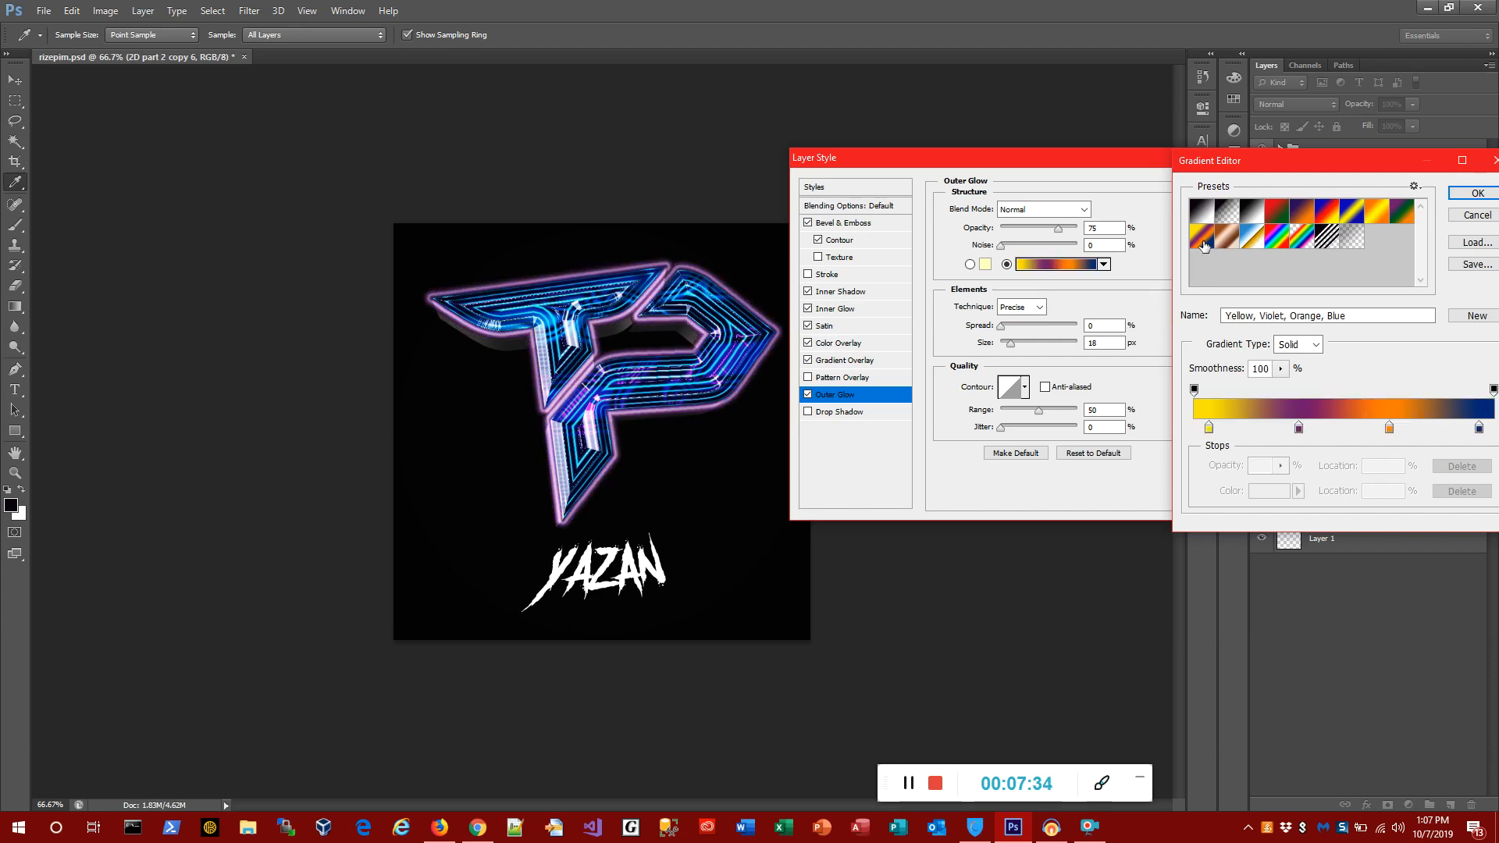
pyautogui.click(1477, 193)
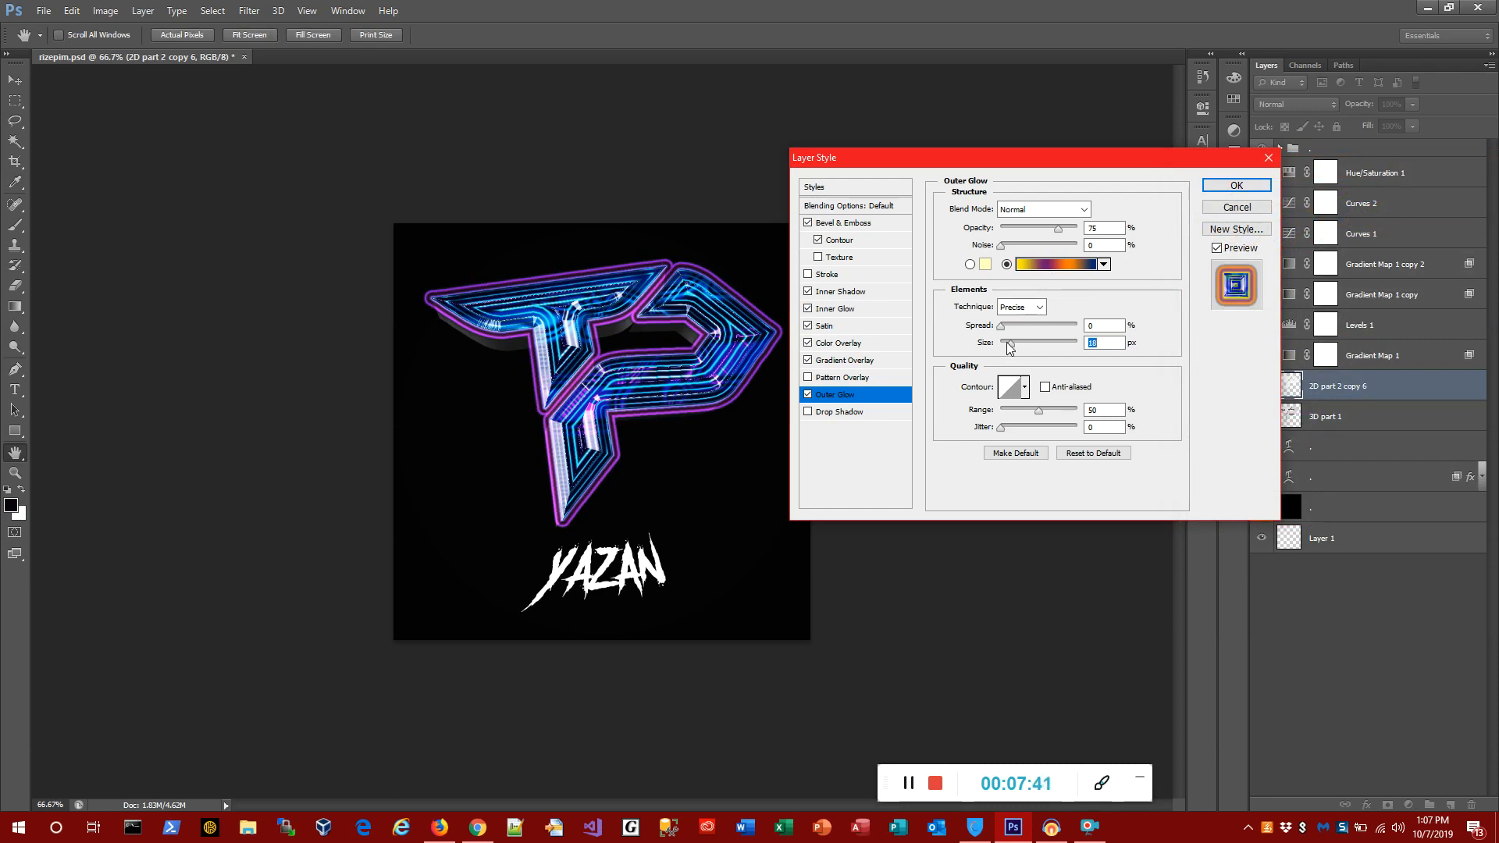
# Try several outer glow contours, apply the inverted cone contour and set the range to 38%
pyautogui.click(1024, 386)
pyautogui.click(987, 449)
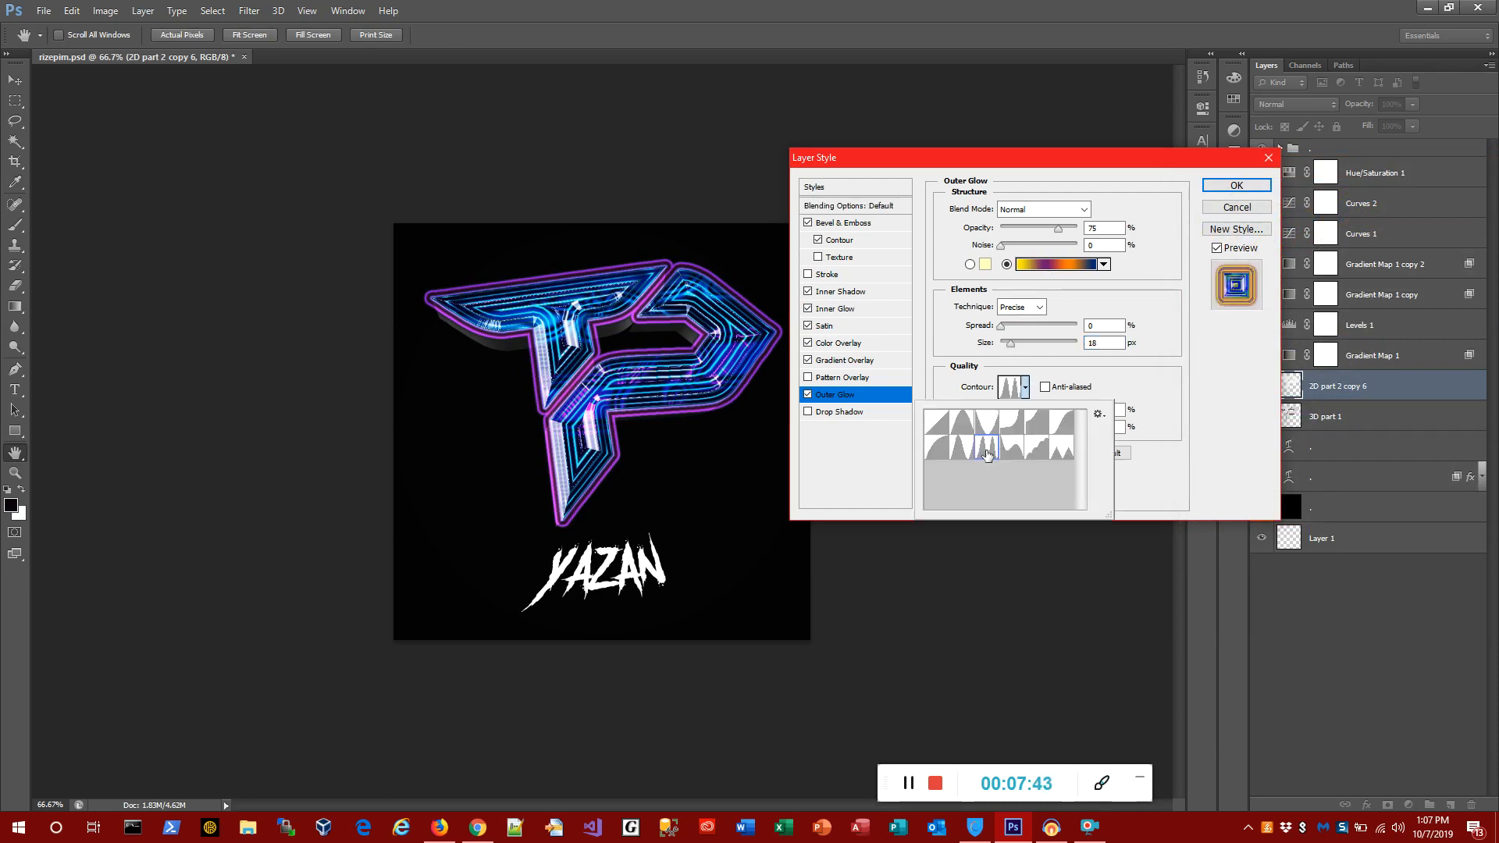
pyautogui.click(1012, 448)
pyautogui.click(985, 457)
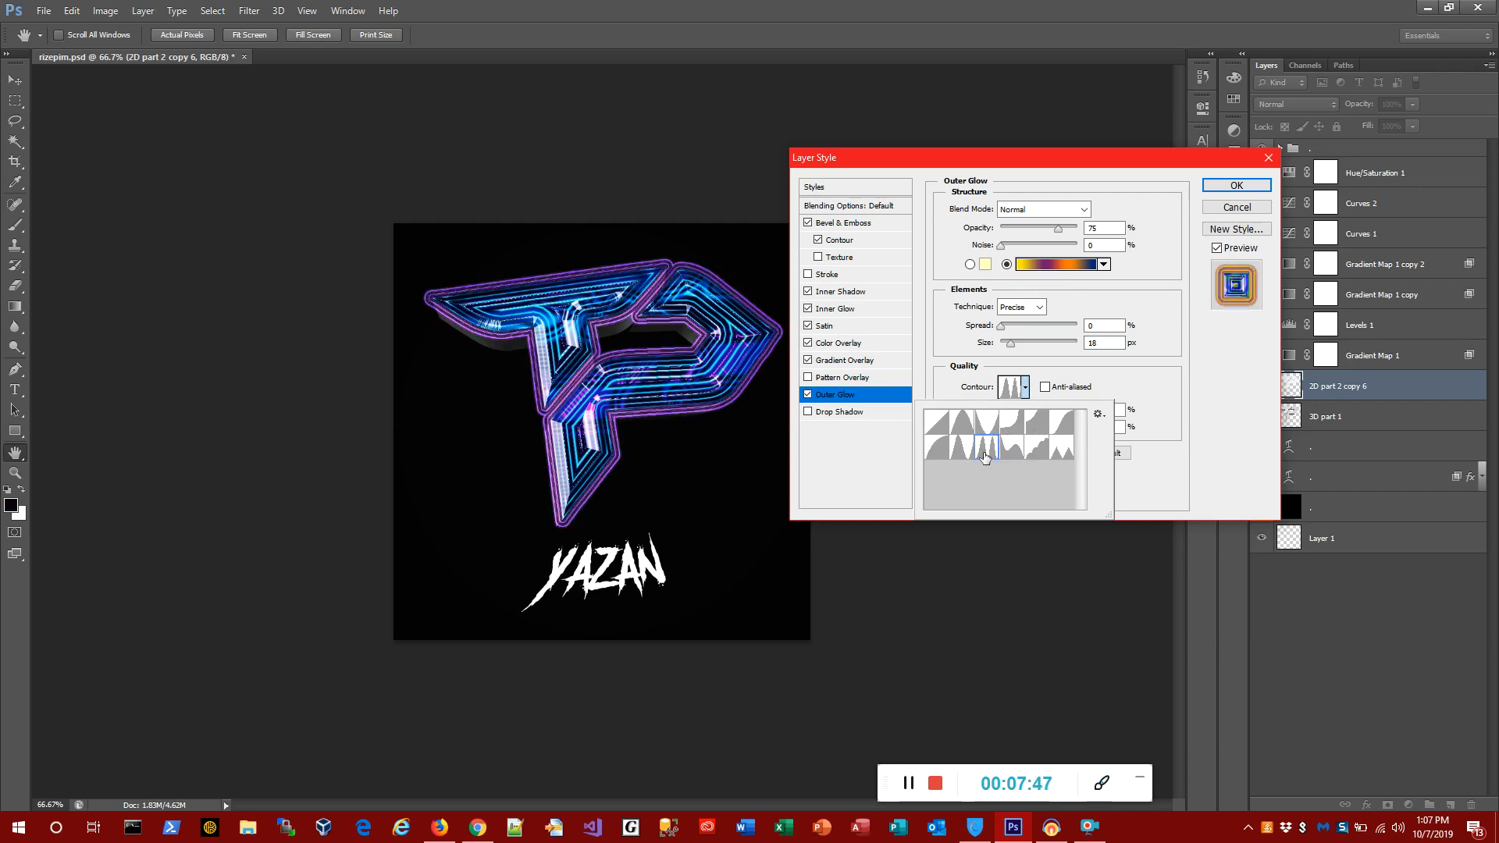
pyautogui.click(993, 429)
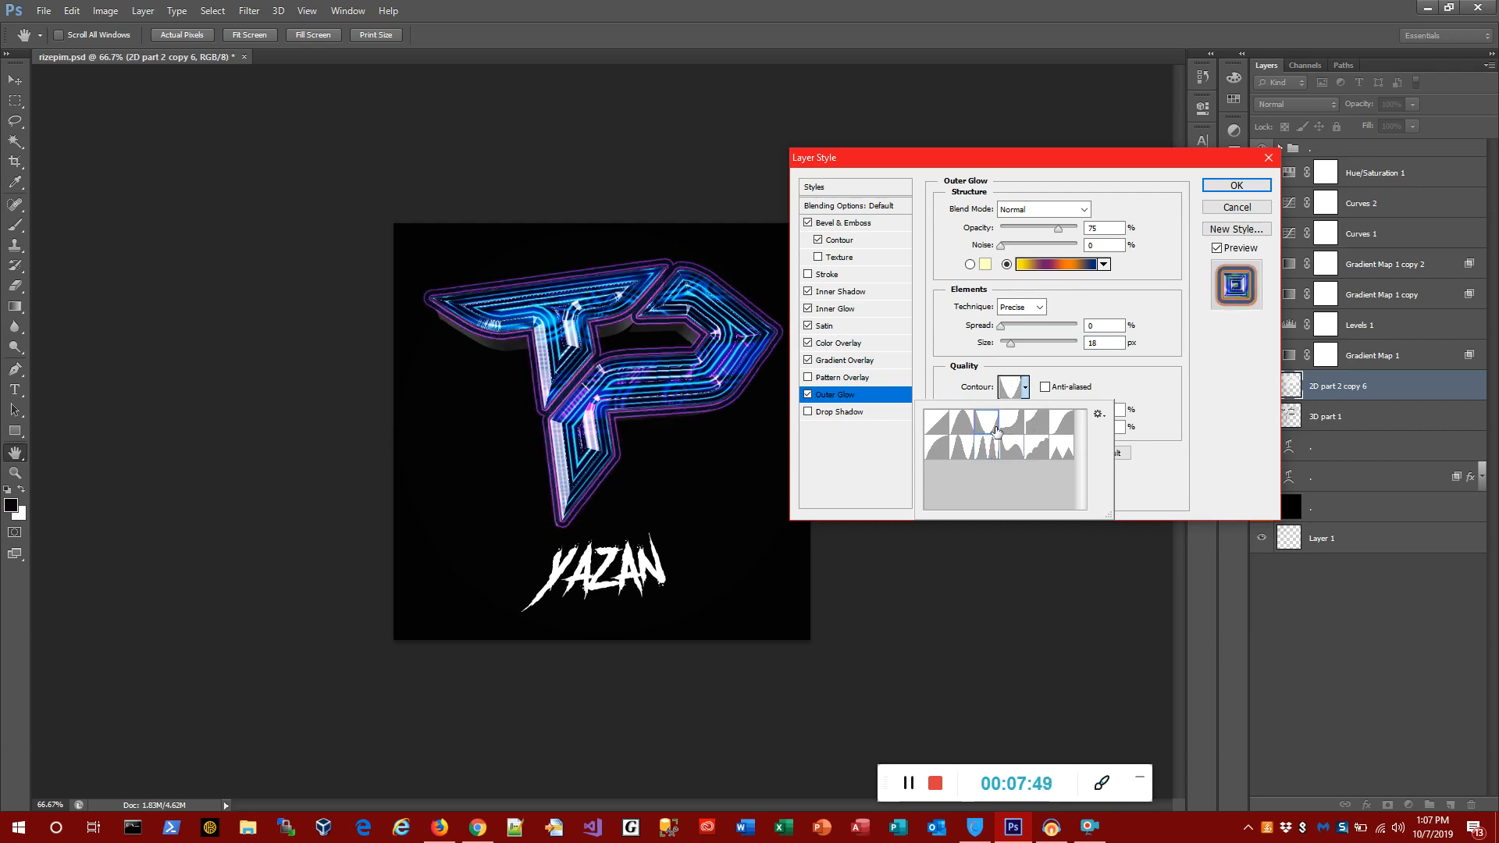
pyautogui.click(1165, 409)
pyautogui.click(1005, 411)
pyautogui.moveTo(1005, 411); pyautogui.dragTo(1030, 416)
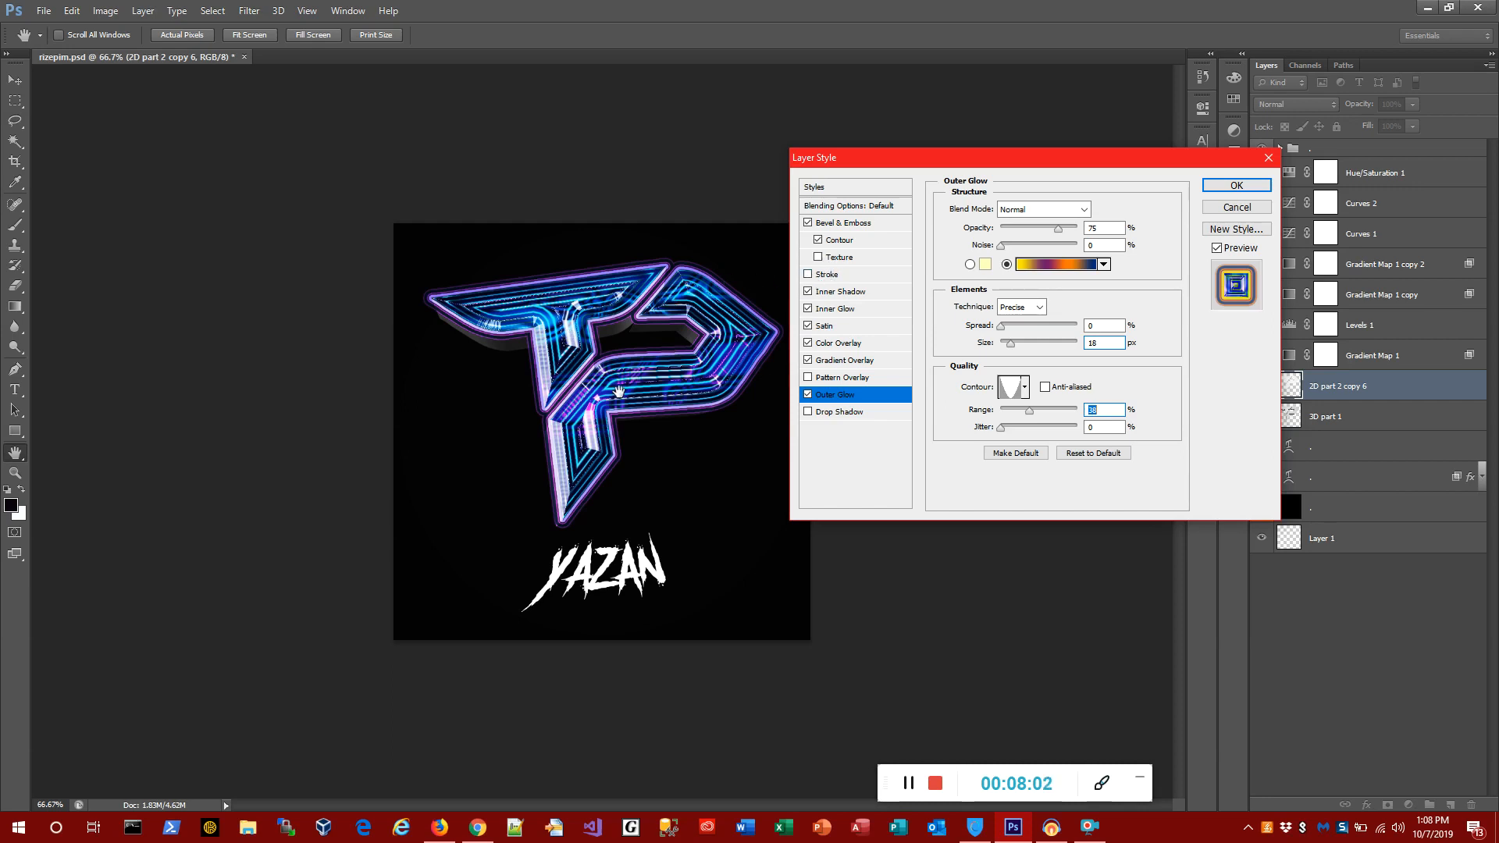
# Turn off the satin effect, apply the layer style and collapse the effects list of 2D part 2 copy 6
pyautogui.click(809, 326)
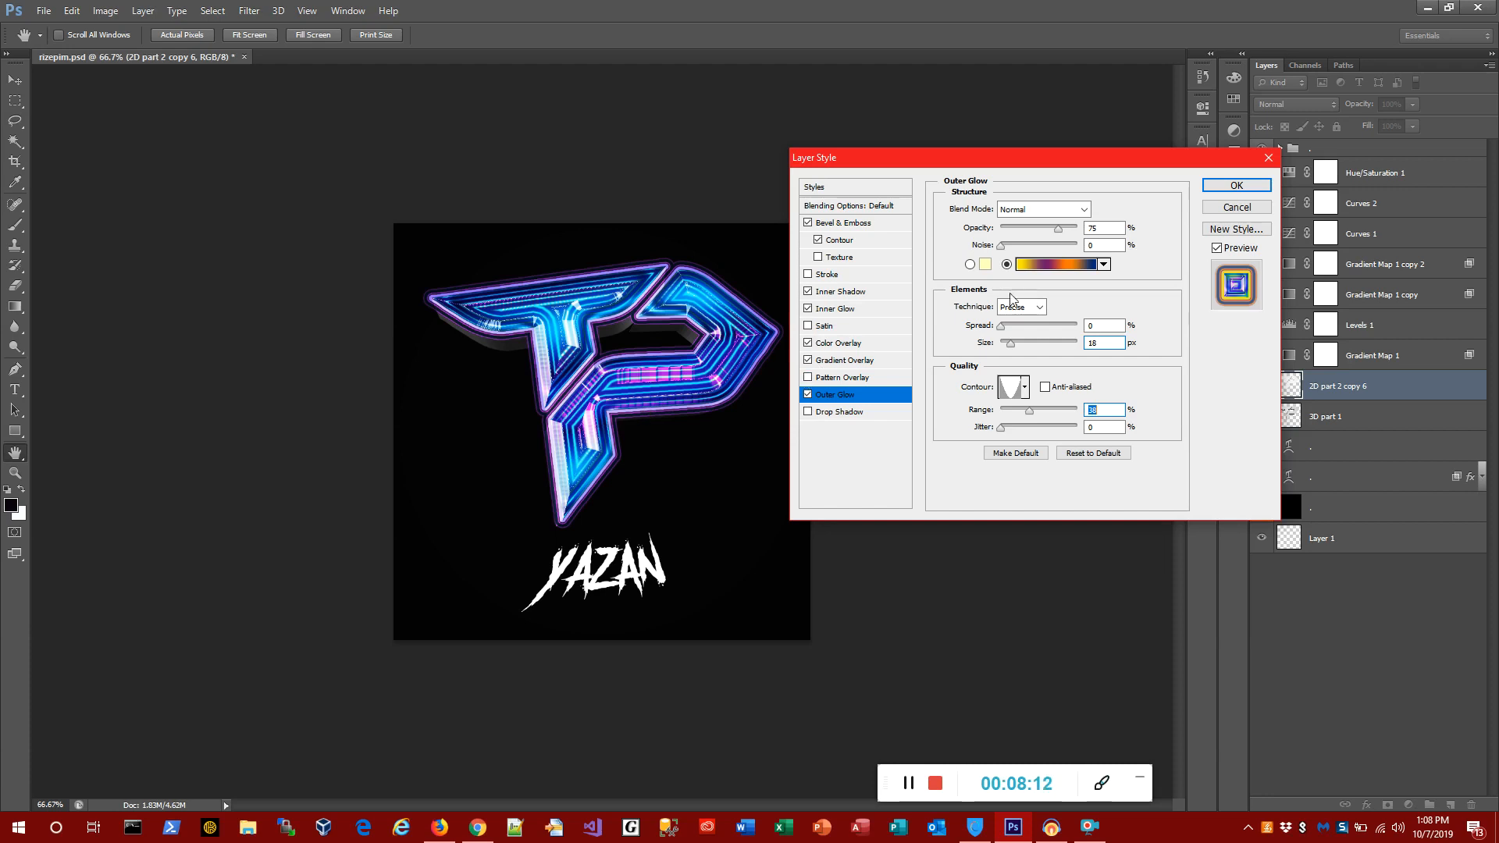
pyautogui.click(1237, 186)
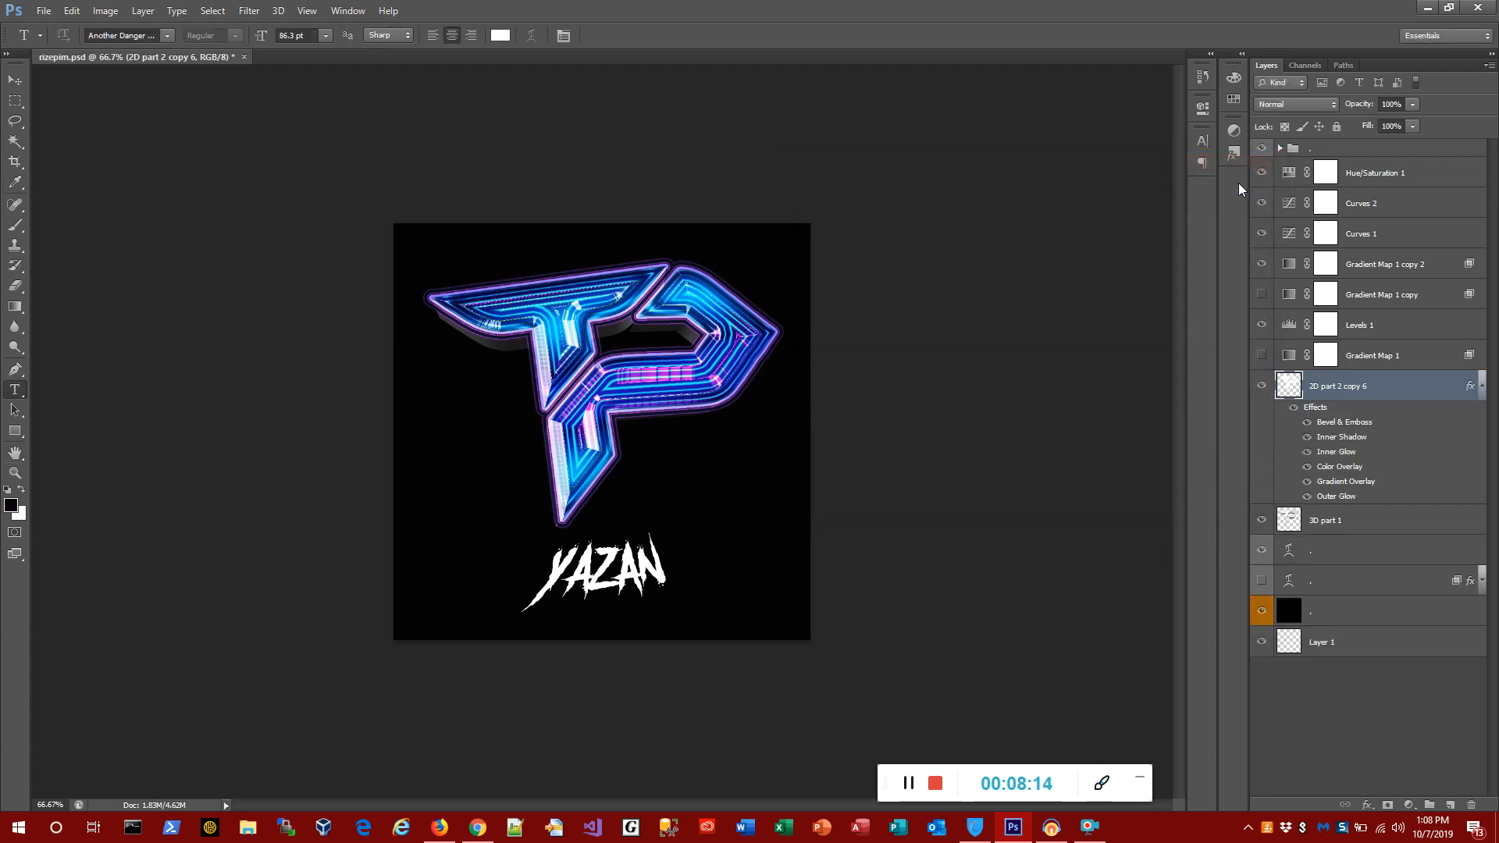
pyautogui.click(1479, 381)
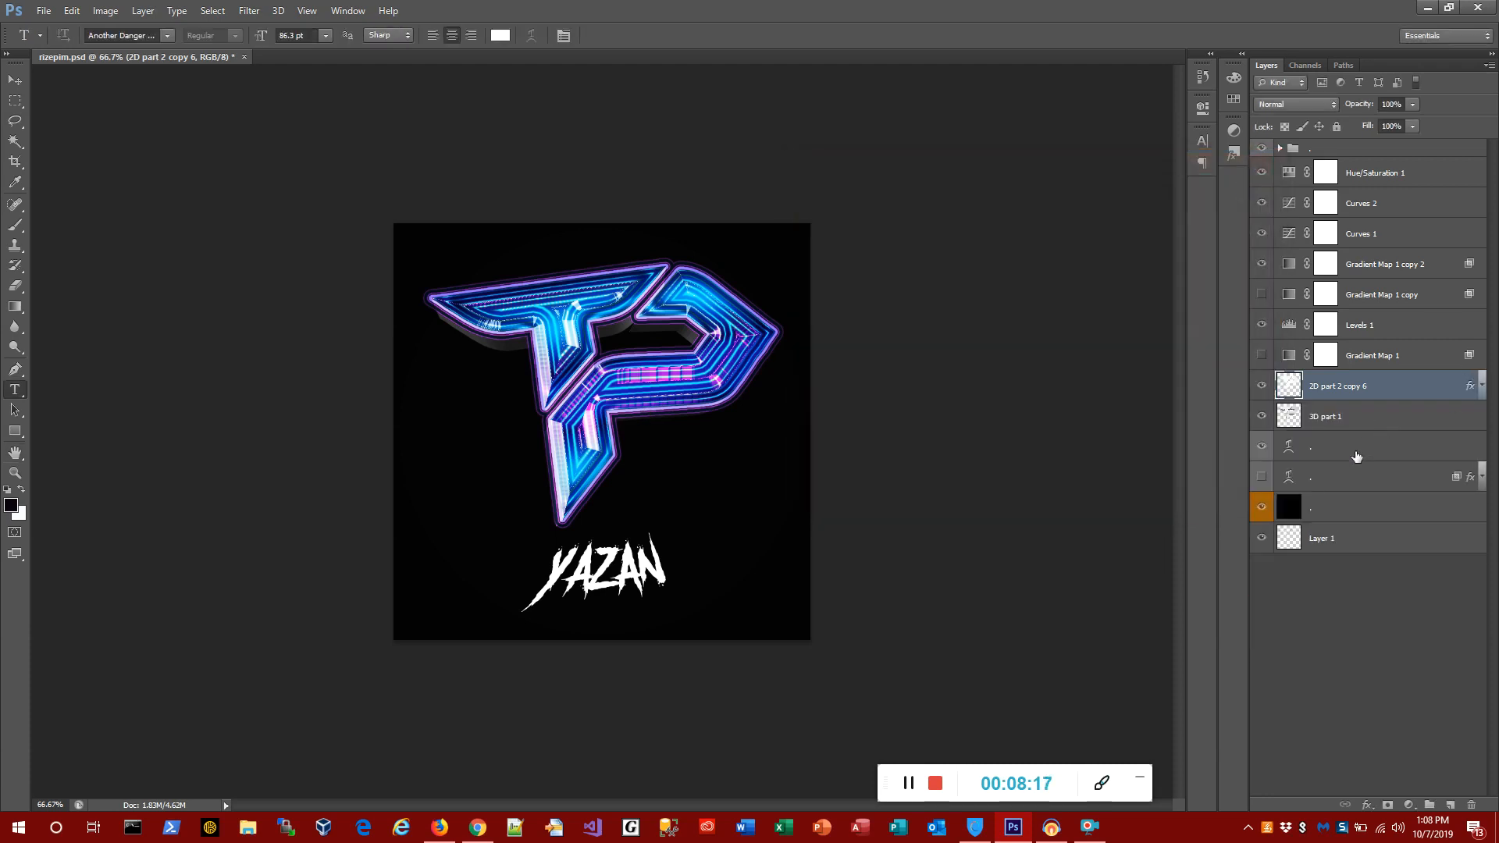
pyautogui.click(1374, 416)
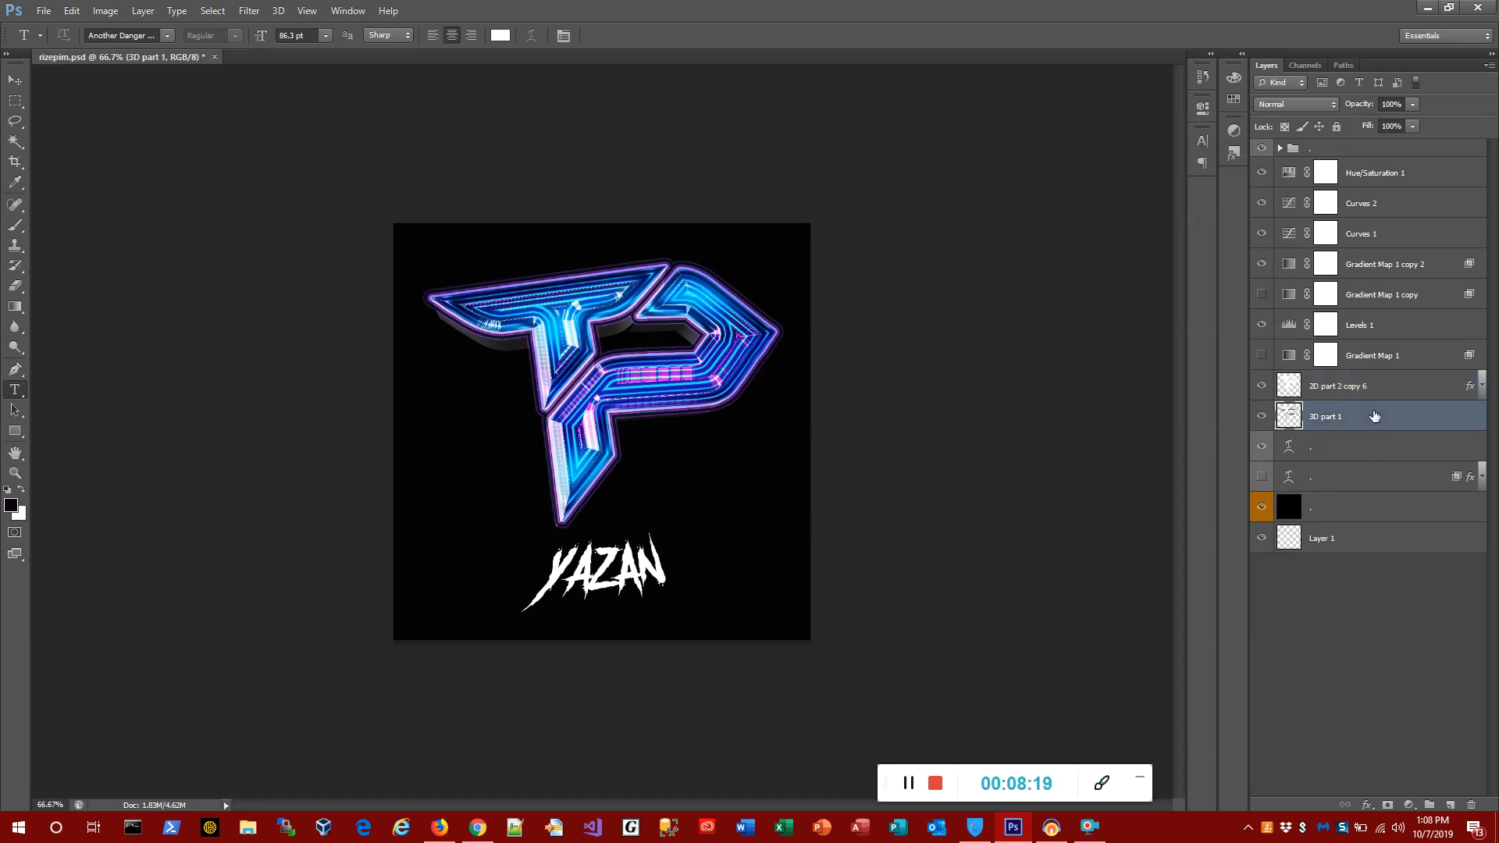
pyautogui.doubleClick(1390, 414)
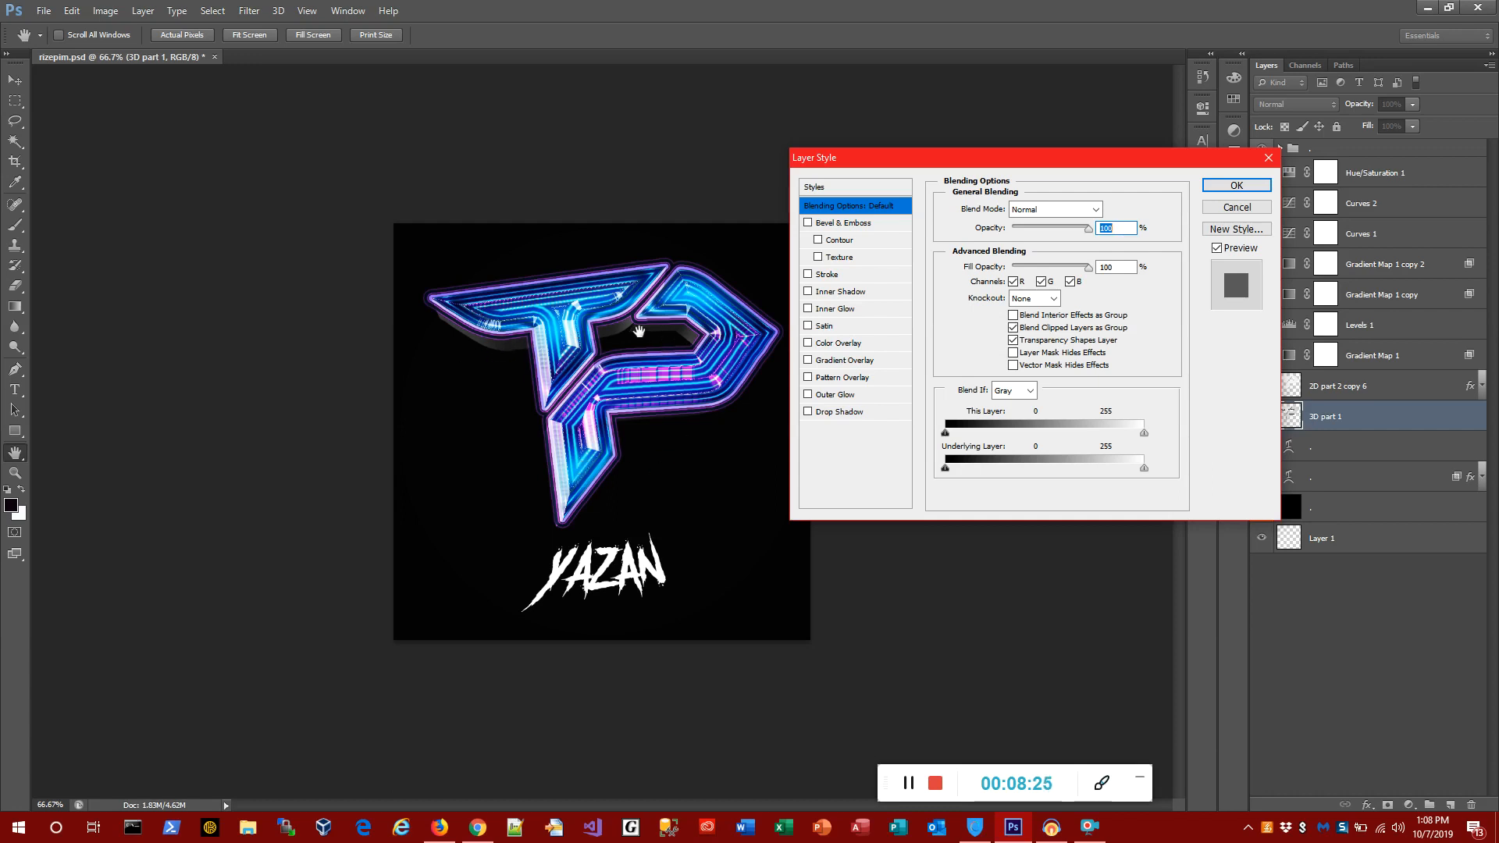
pyautogui.click(1236, 207)
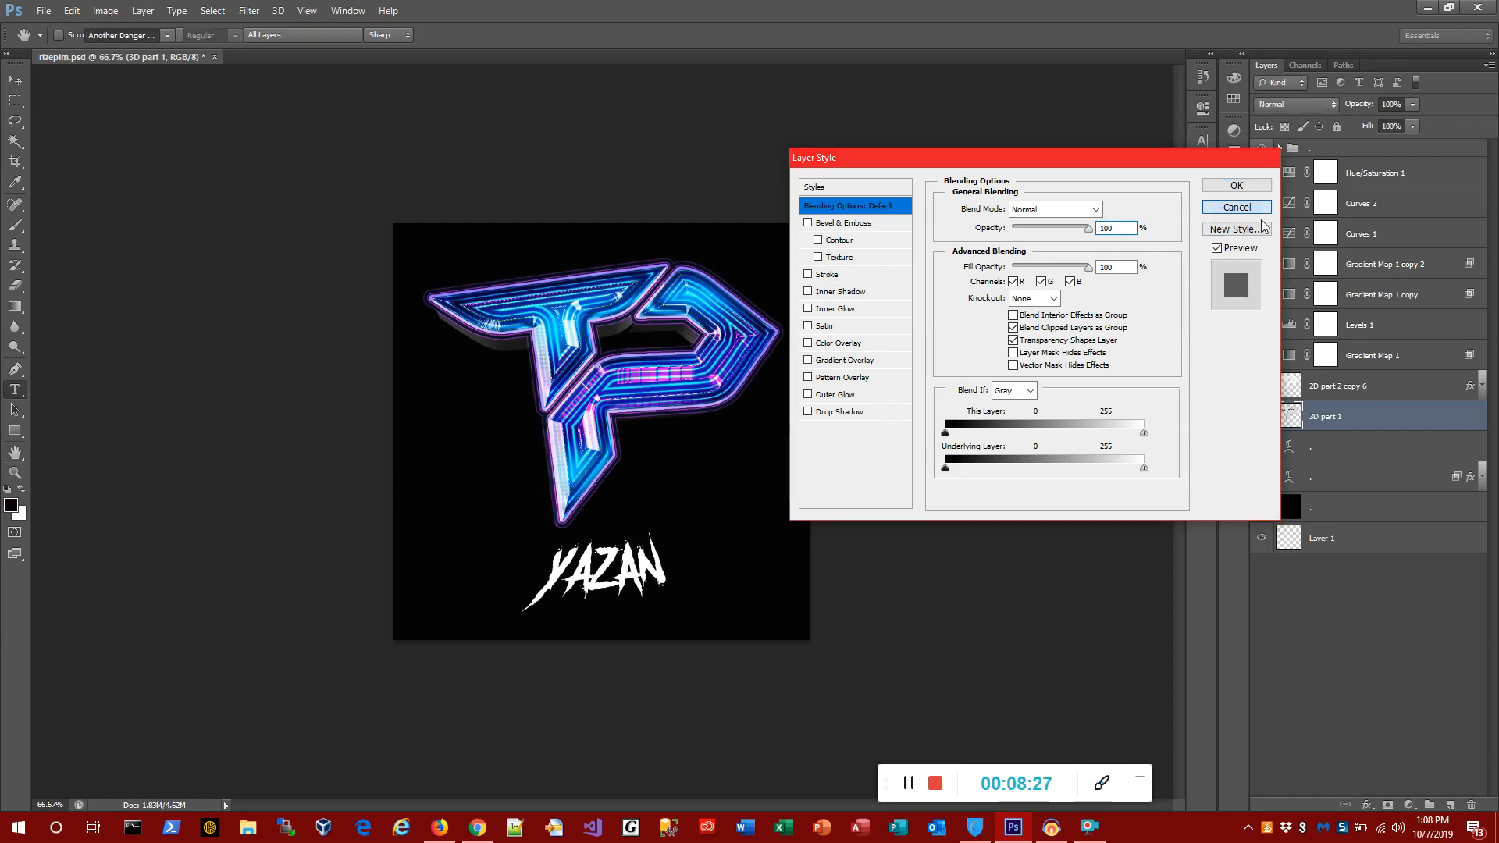
# Copy the layer style from 2D part 2 copy 6 and paste it onto the 3D part 1 layer
pyautogui.rightClick(1404, 380)
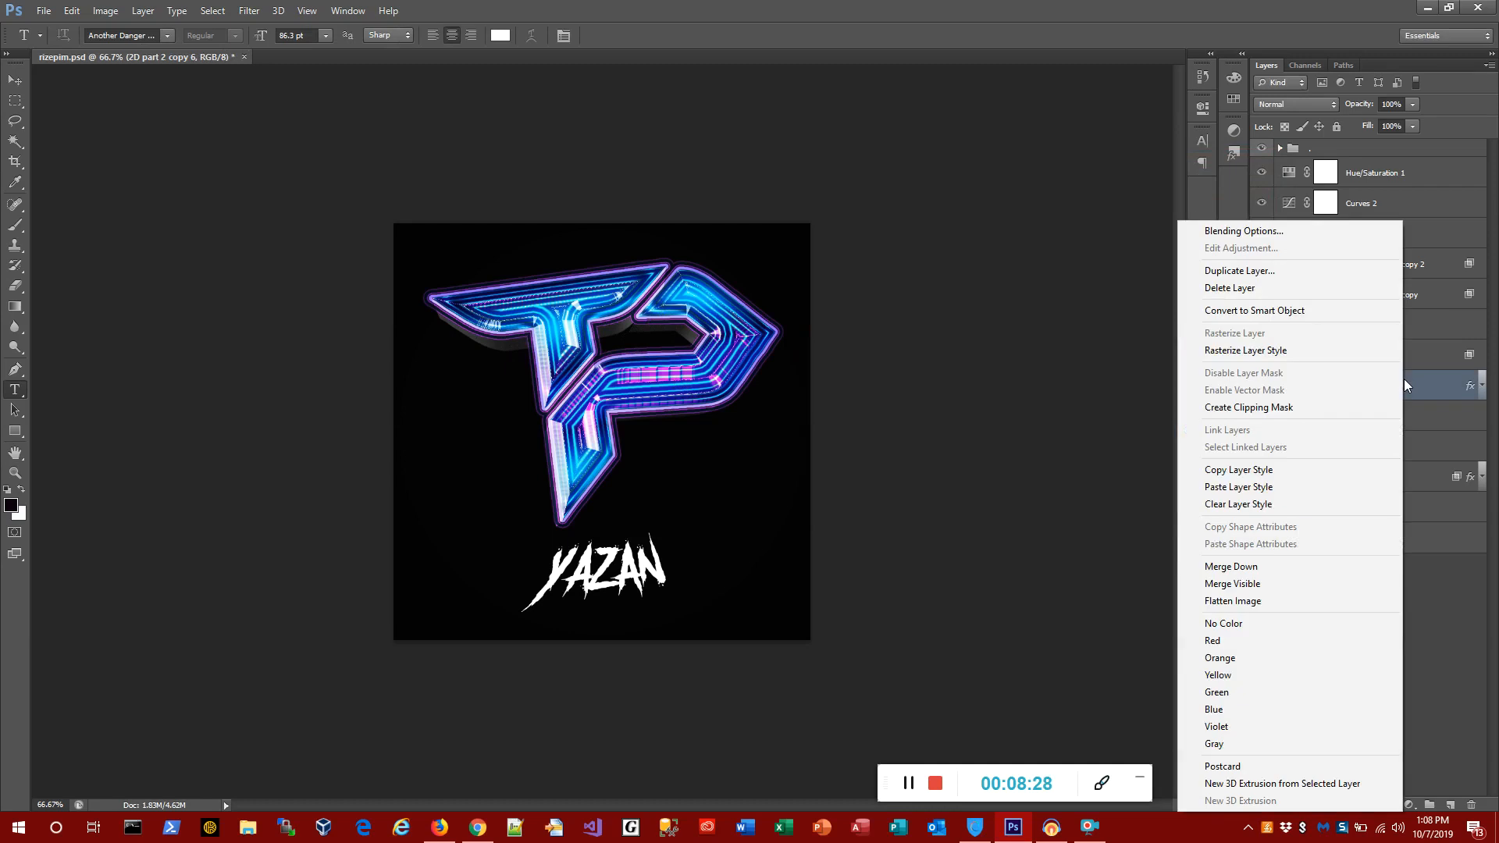
pyautogui.click(1295, 466)
pyautogui.click(1280, 417)
pyautogui.rightClick(1366, 415)
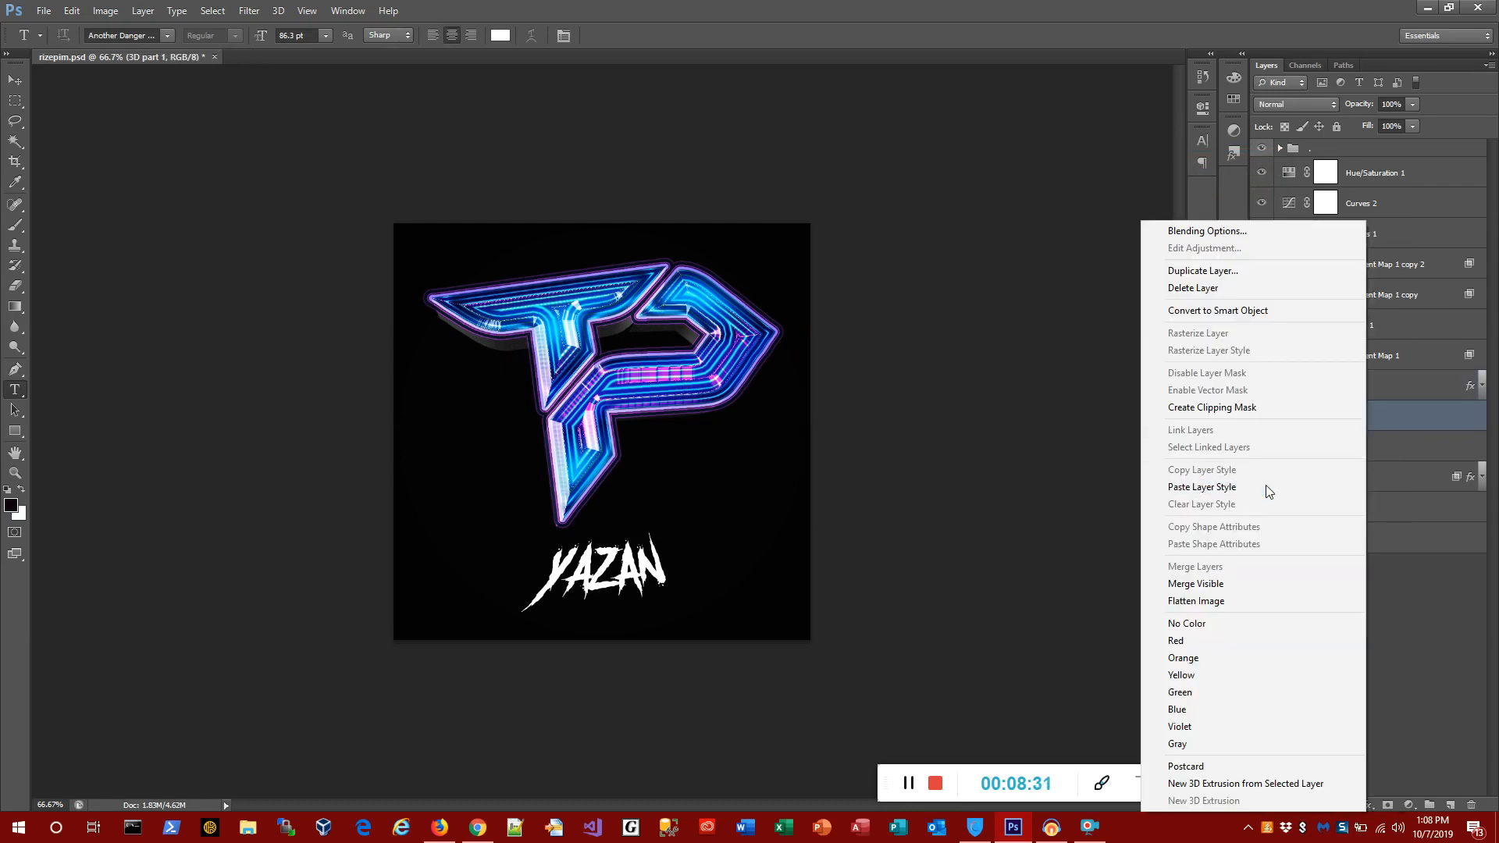
pyautogui.click(1266, 486)
# Open the layer style of 3D part 1 and compare bevel & emboss and its contour off and on, keeping both enabled
pyautogui.doubleClick(1378, 418)
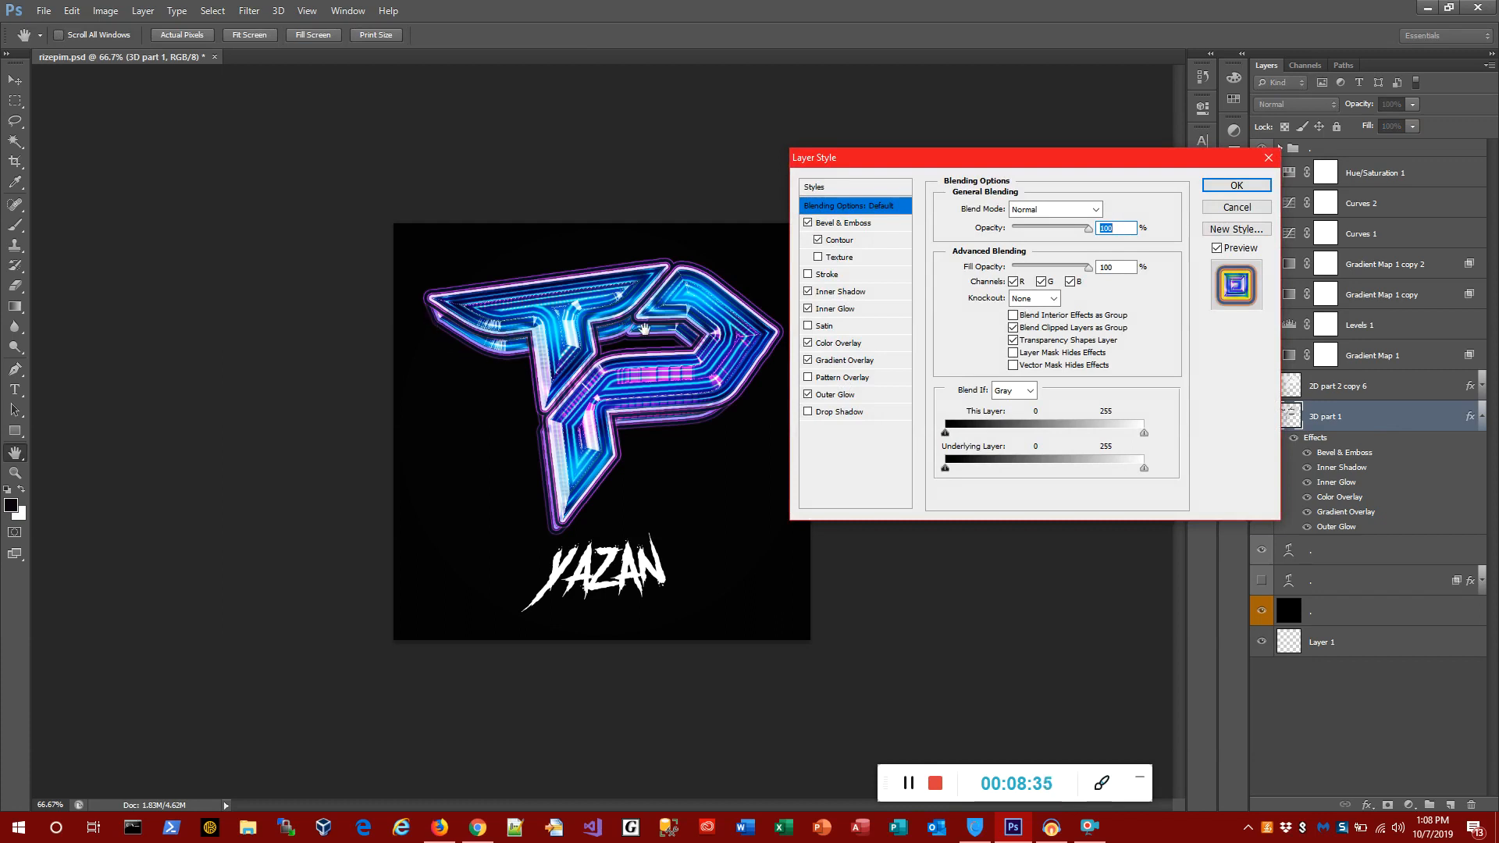
pyautogui.click(809, 224)
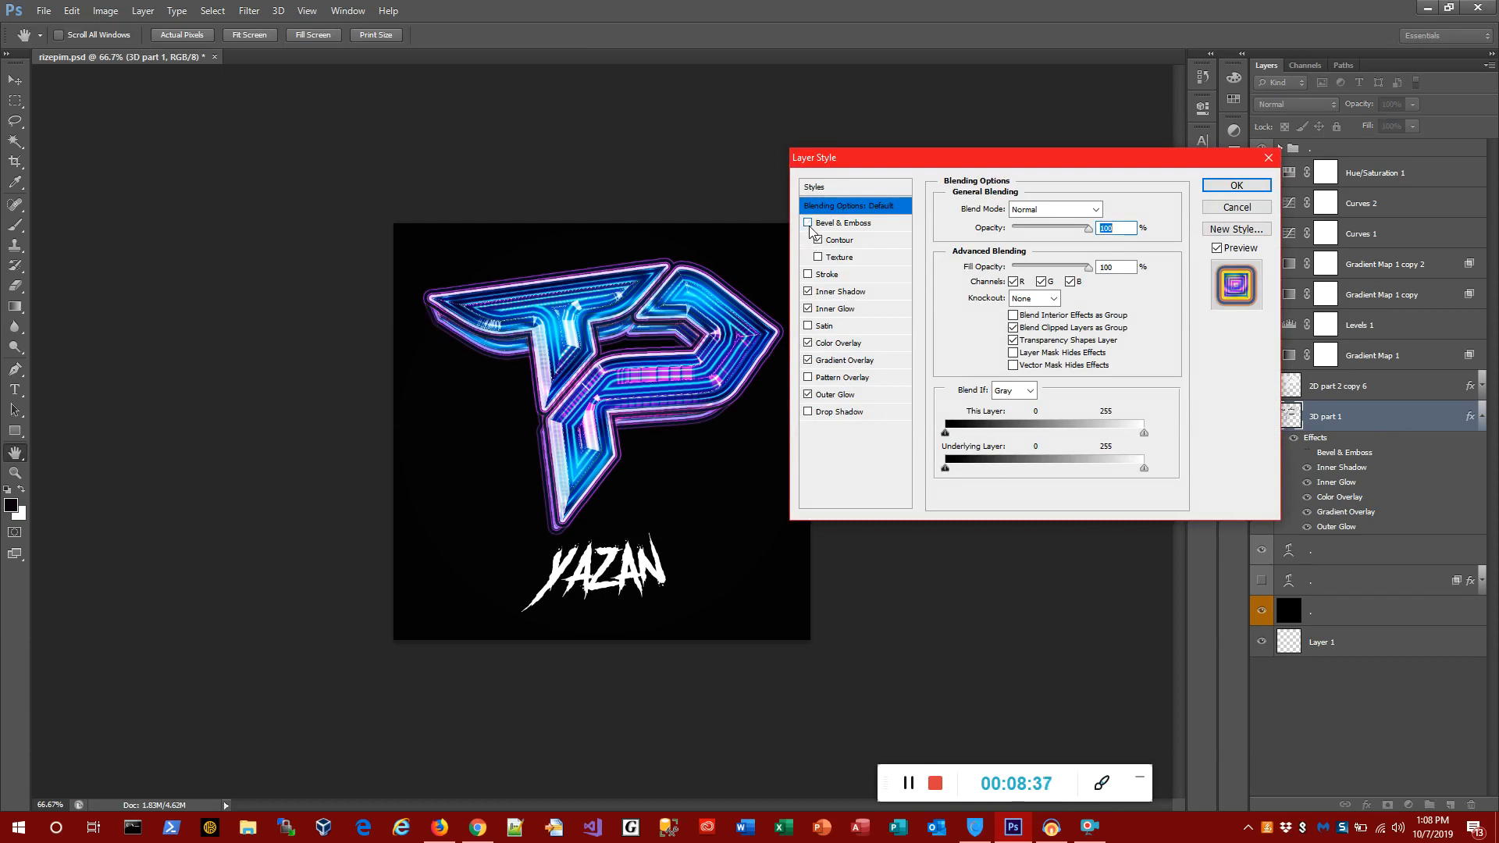
pyautogui.click(809, 223)
pyautogui.click(818, 240)
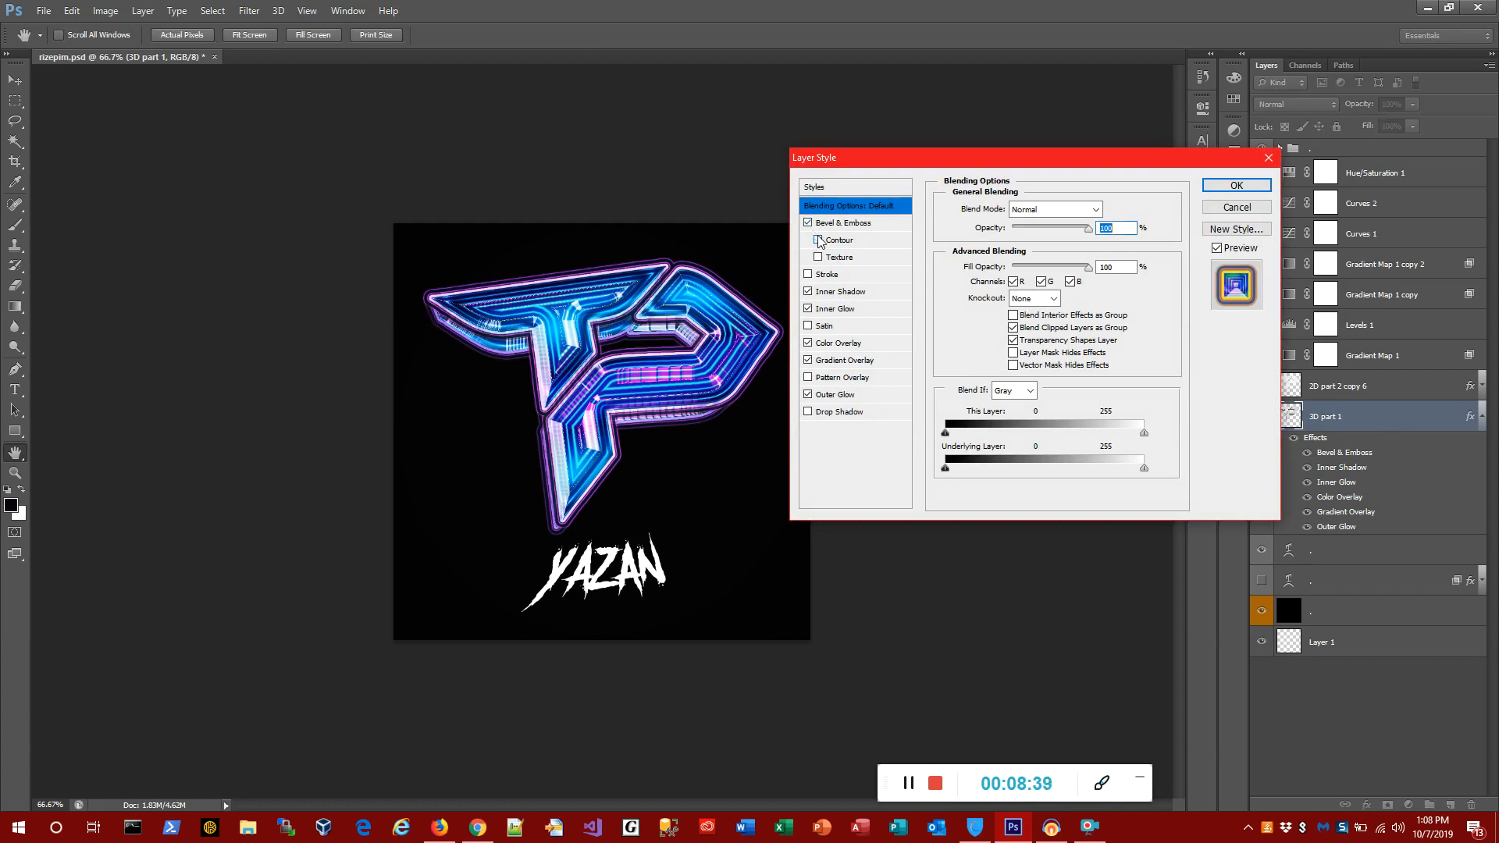
pyautogui.click(818, 239)
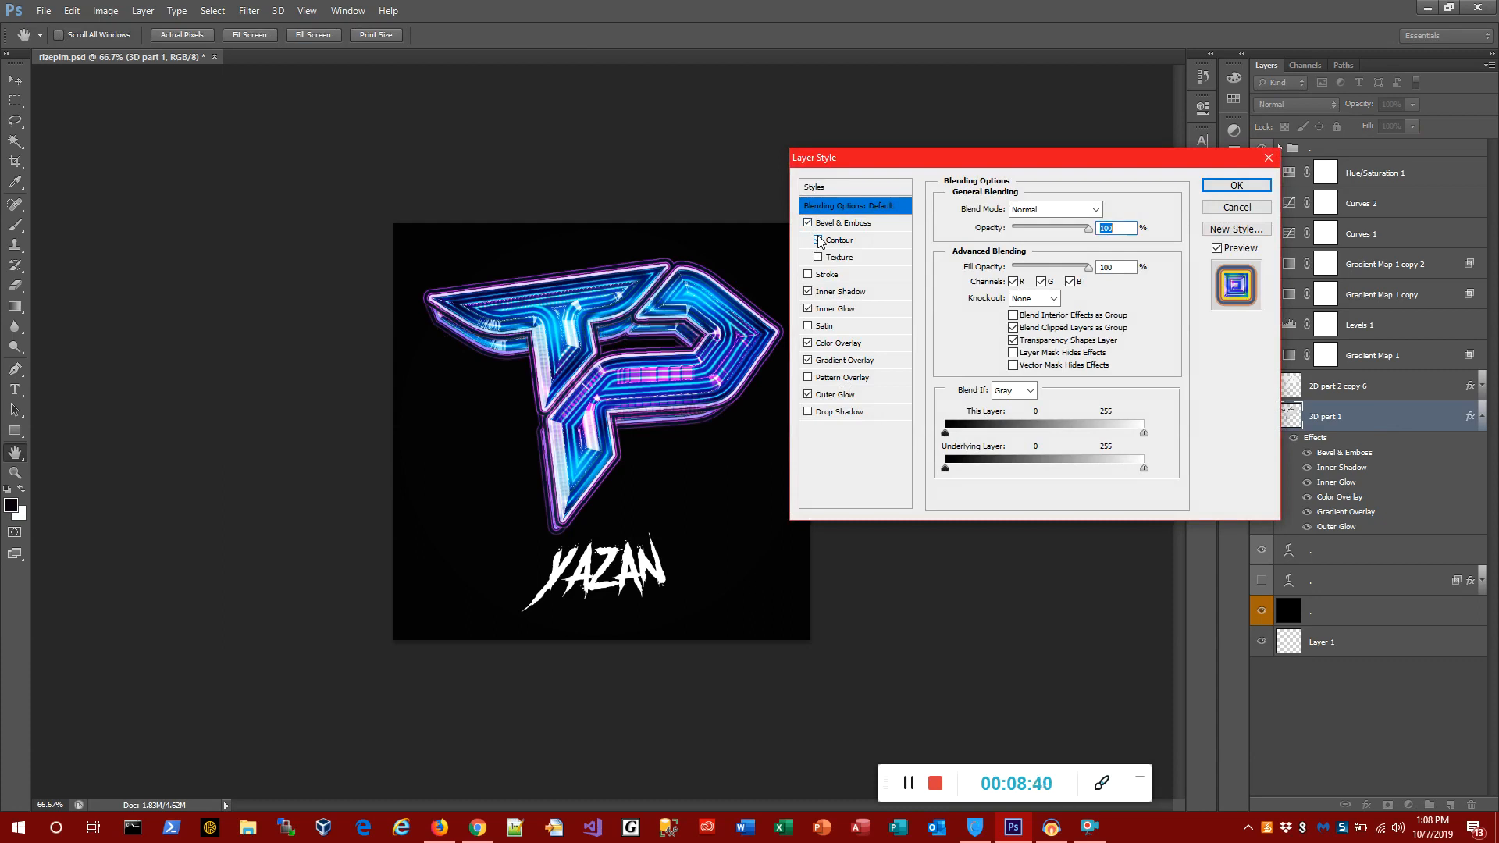
# Disable 3D part 1's inner shadow, then compare inner glow, colour overlay, gradient overlay and outer glow off and on, keeping those four enabled
pyautogui.click(808, 292)
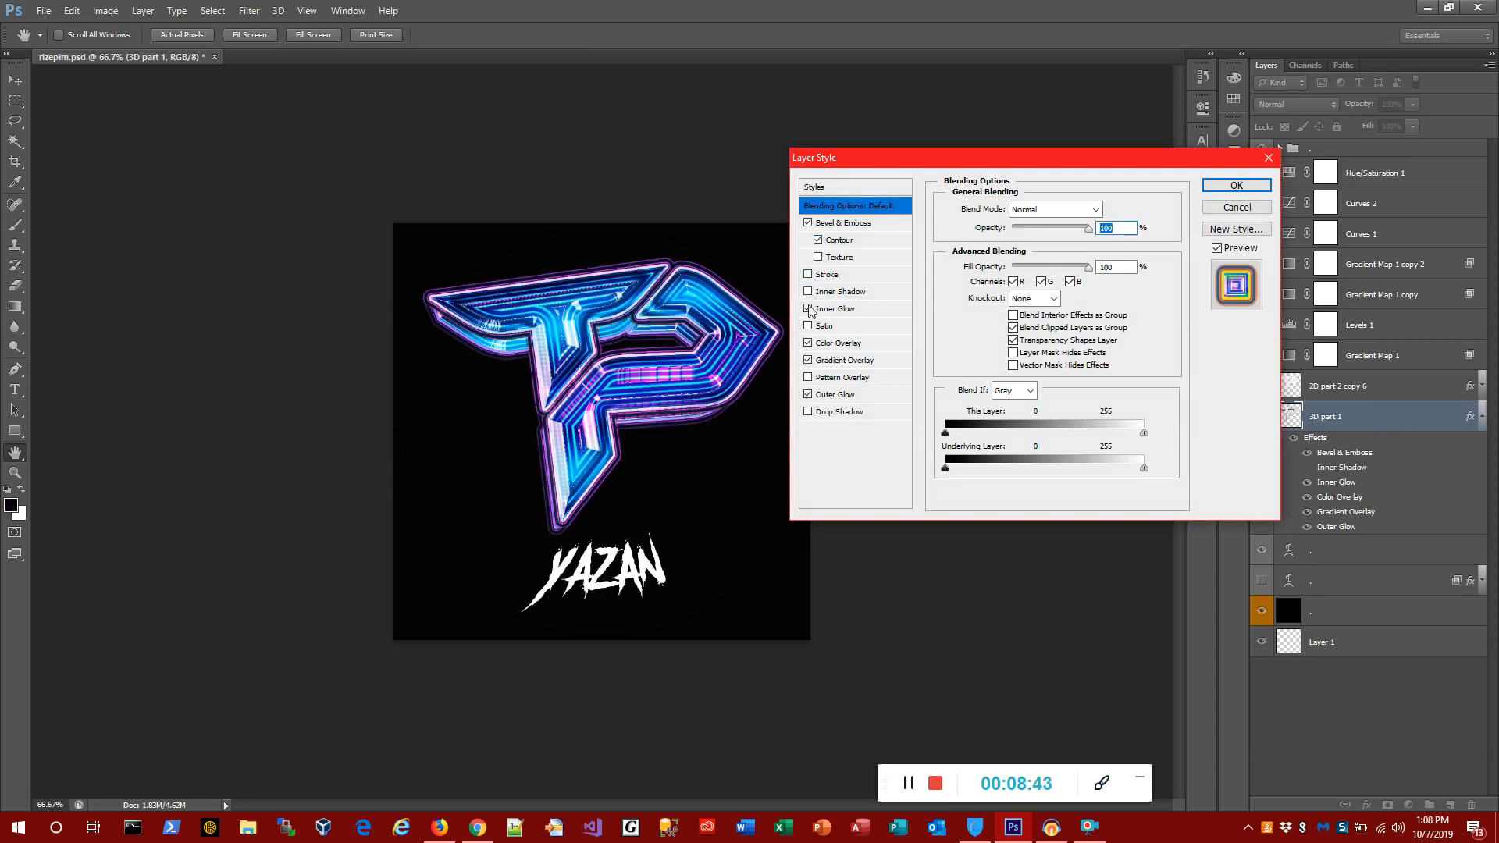
pyautogui.click(809, 310)
pyautogui.click(809, 310)
pyautogui.click(808, 343)
pyautogui.click(809, 344)
pyautogui.click(808, 360)
pyautogui.click(808, 360)
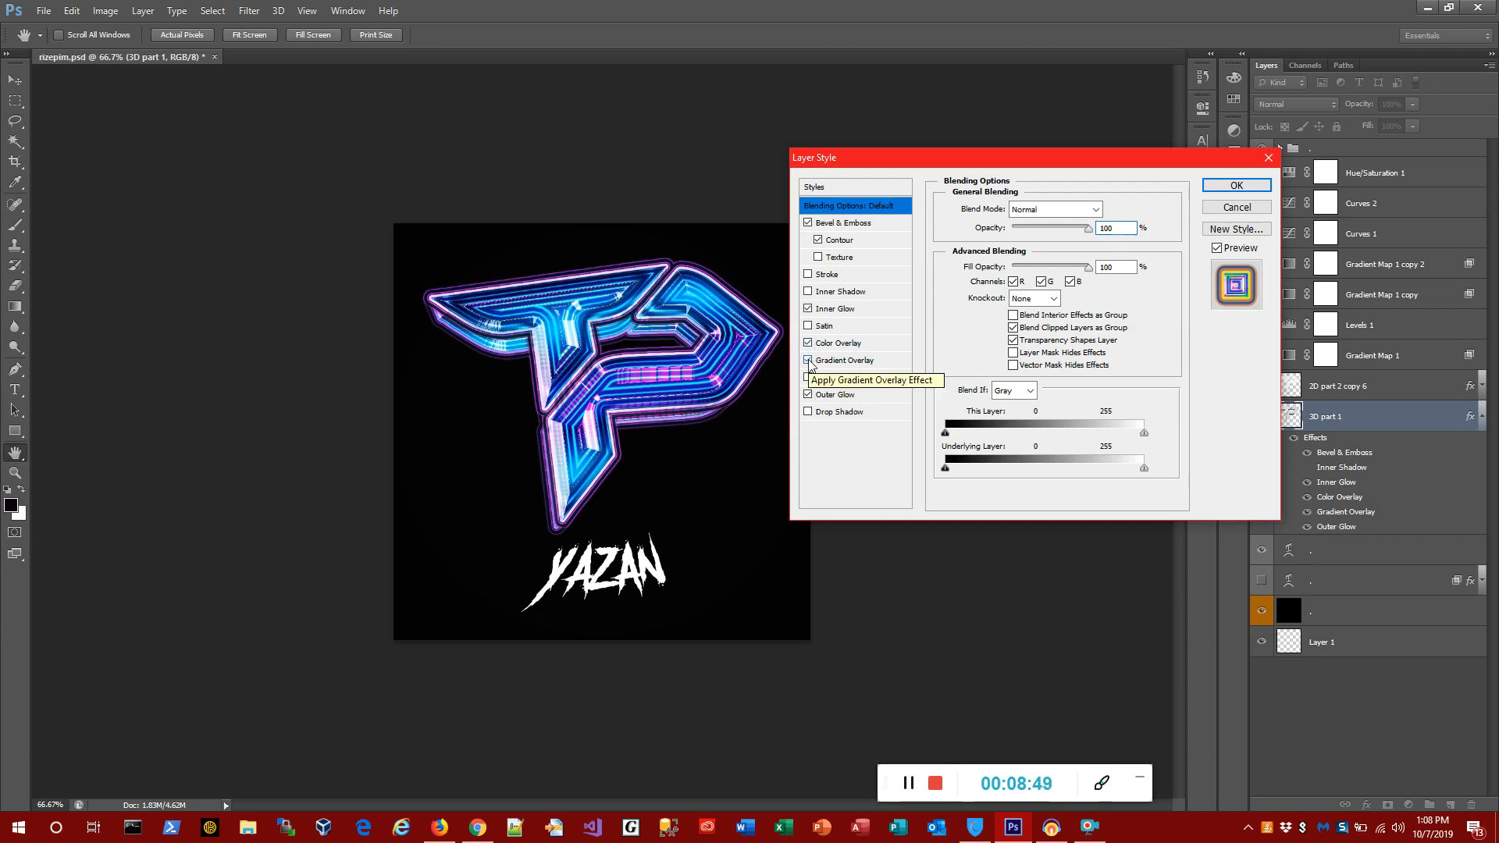
pyautogui.click(808, 395)
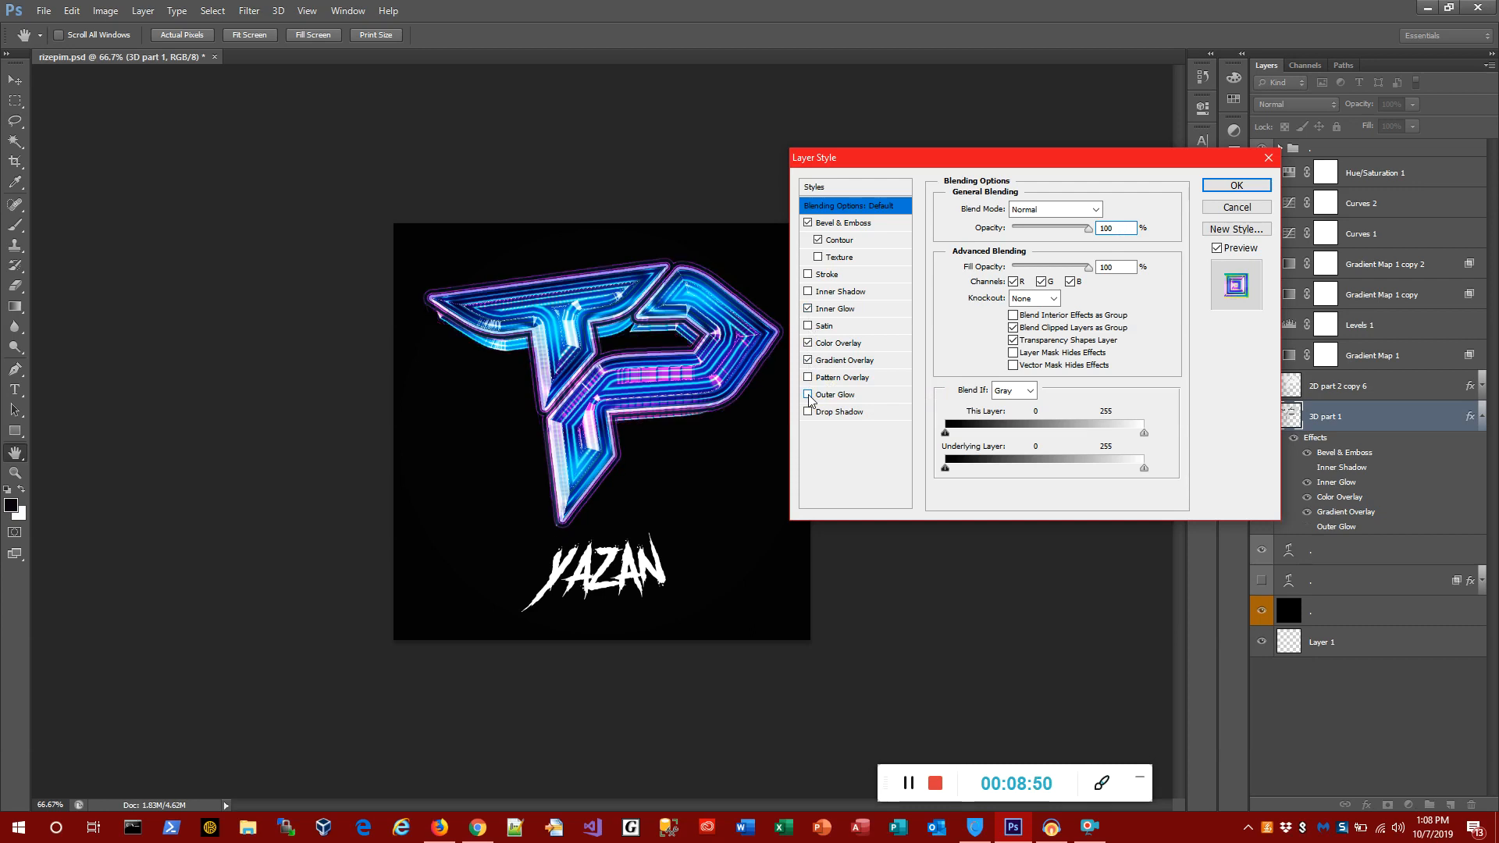
pyautogui.click(808, 395)
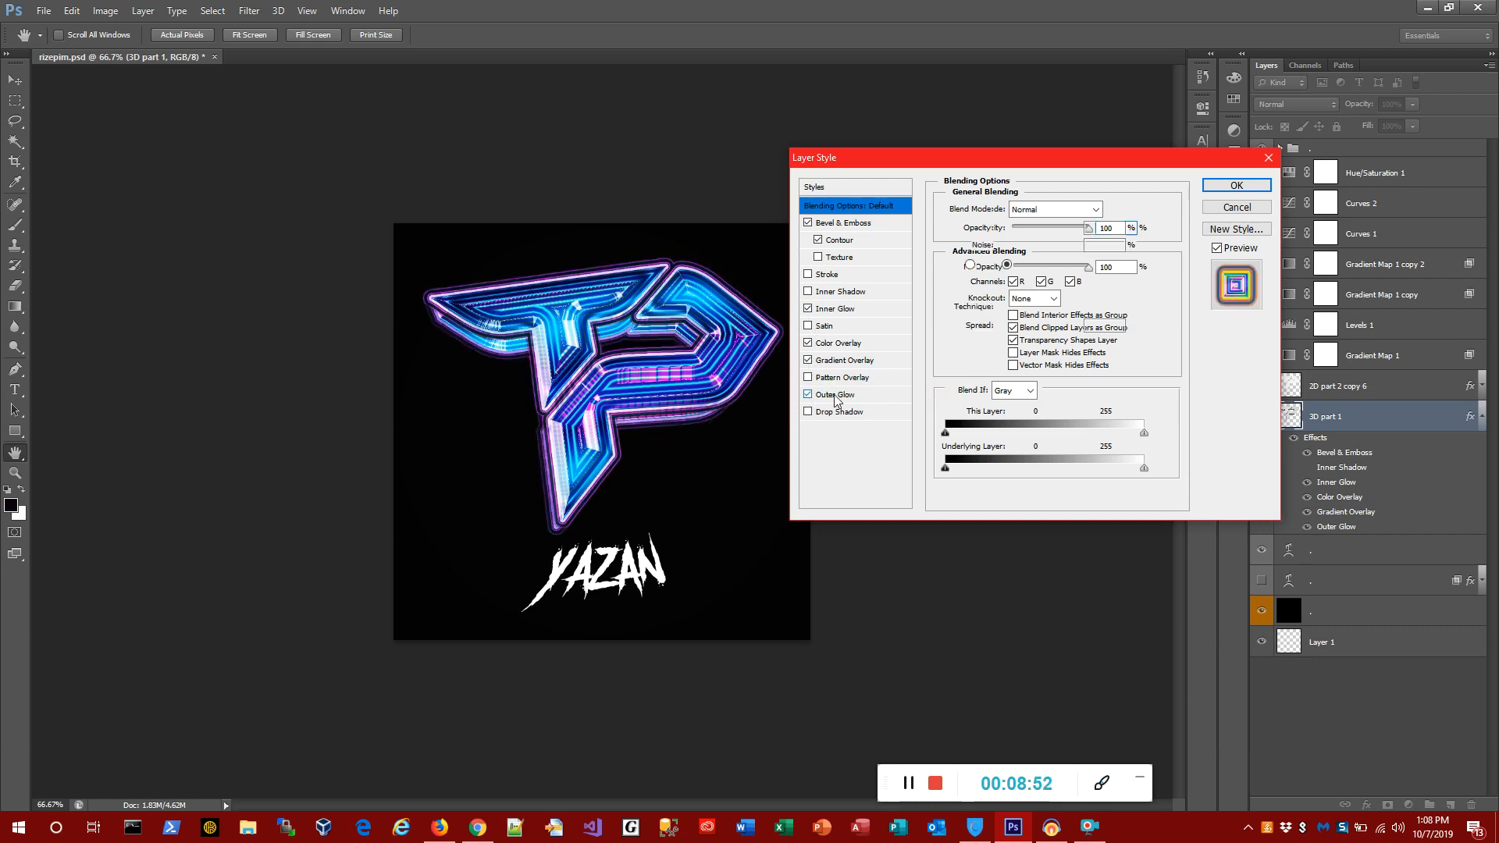
# Try several preset gradients for 3D part 1's outer glow, settle on Transparent Rainbow and accept it
pyautogui.click(834, 394)
pyautogui.click(1042, 266)
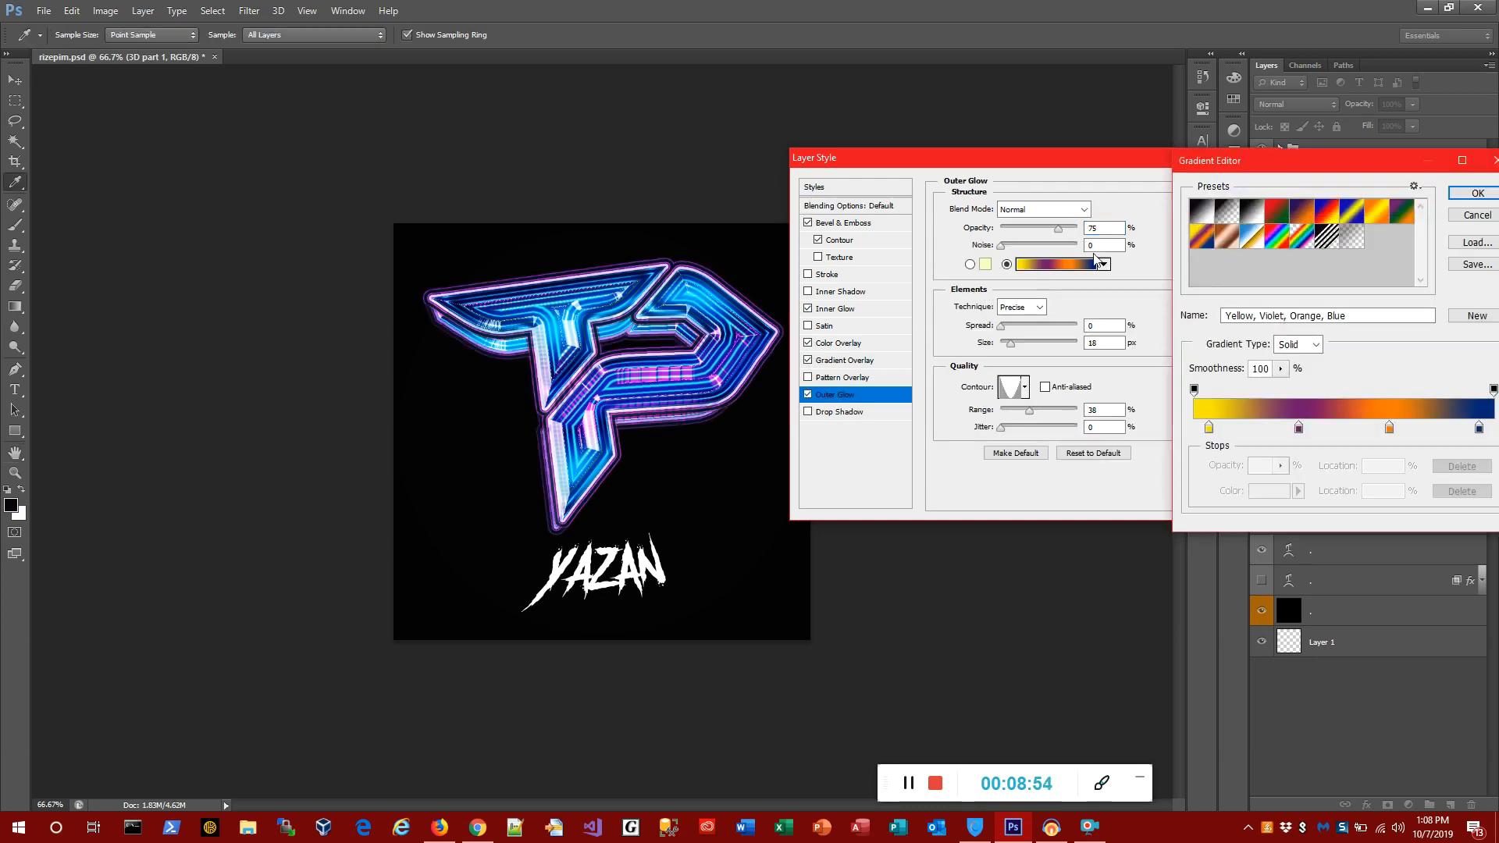
pyautogui.click(1250, 237)
pyautogui.click(1275, 235)
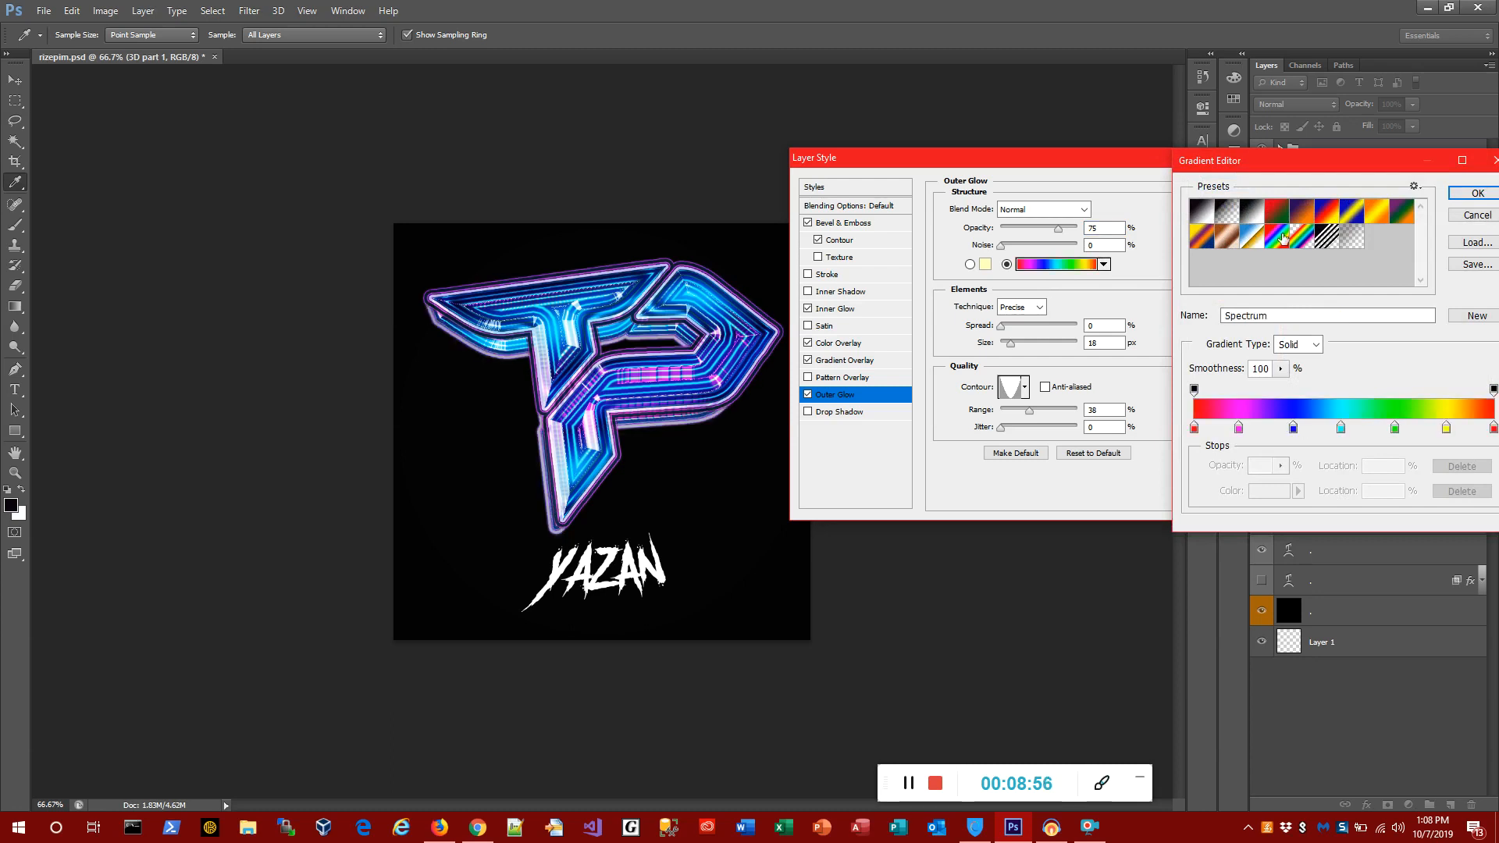
pyautogui.click(1275, 215)
pyautogui.click(1300, 215)
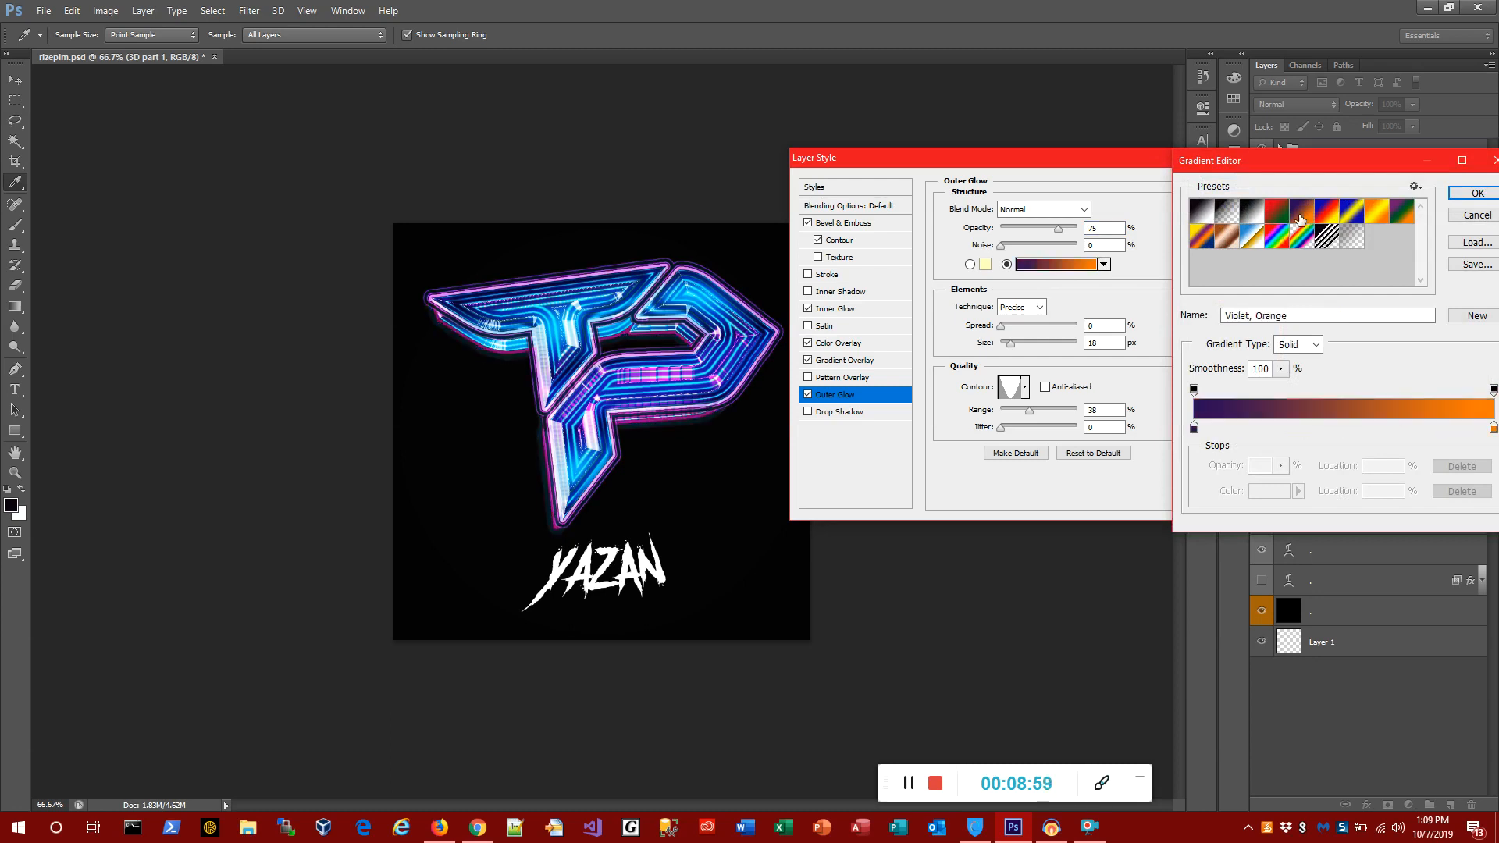
pyautogui.click(1319, 216)
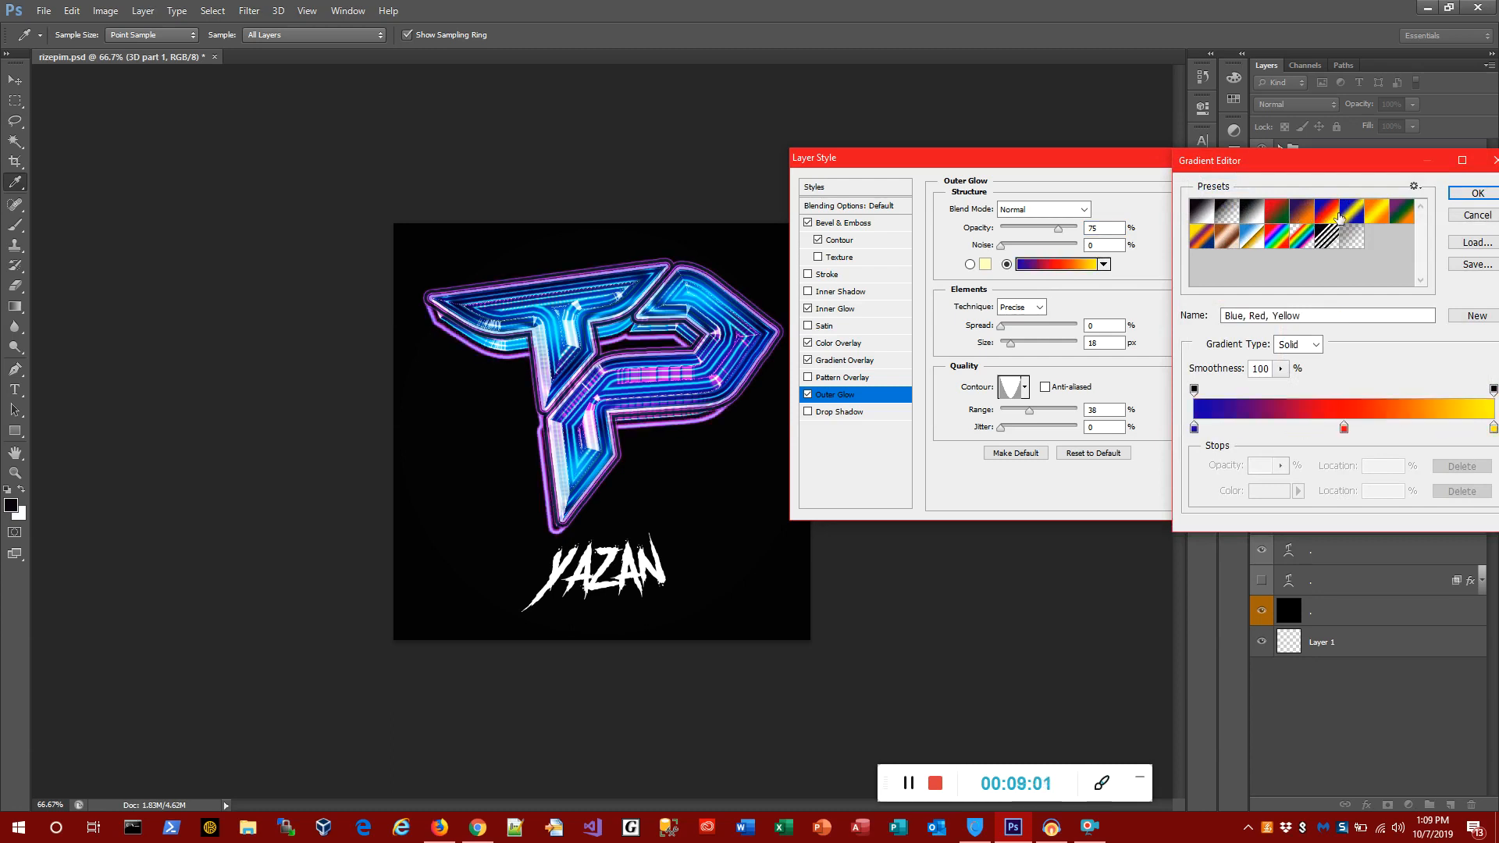
pyautogui.click(1366, 220)
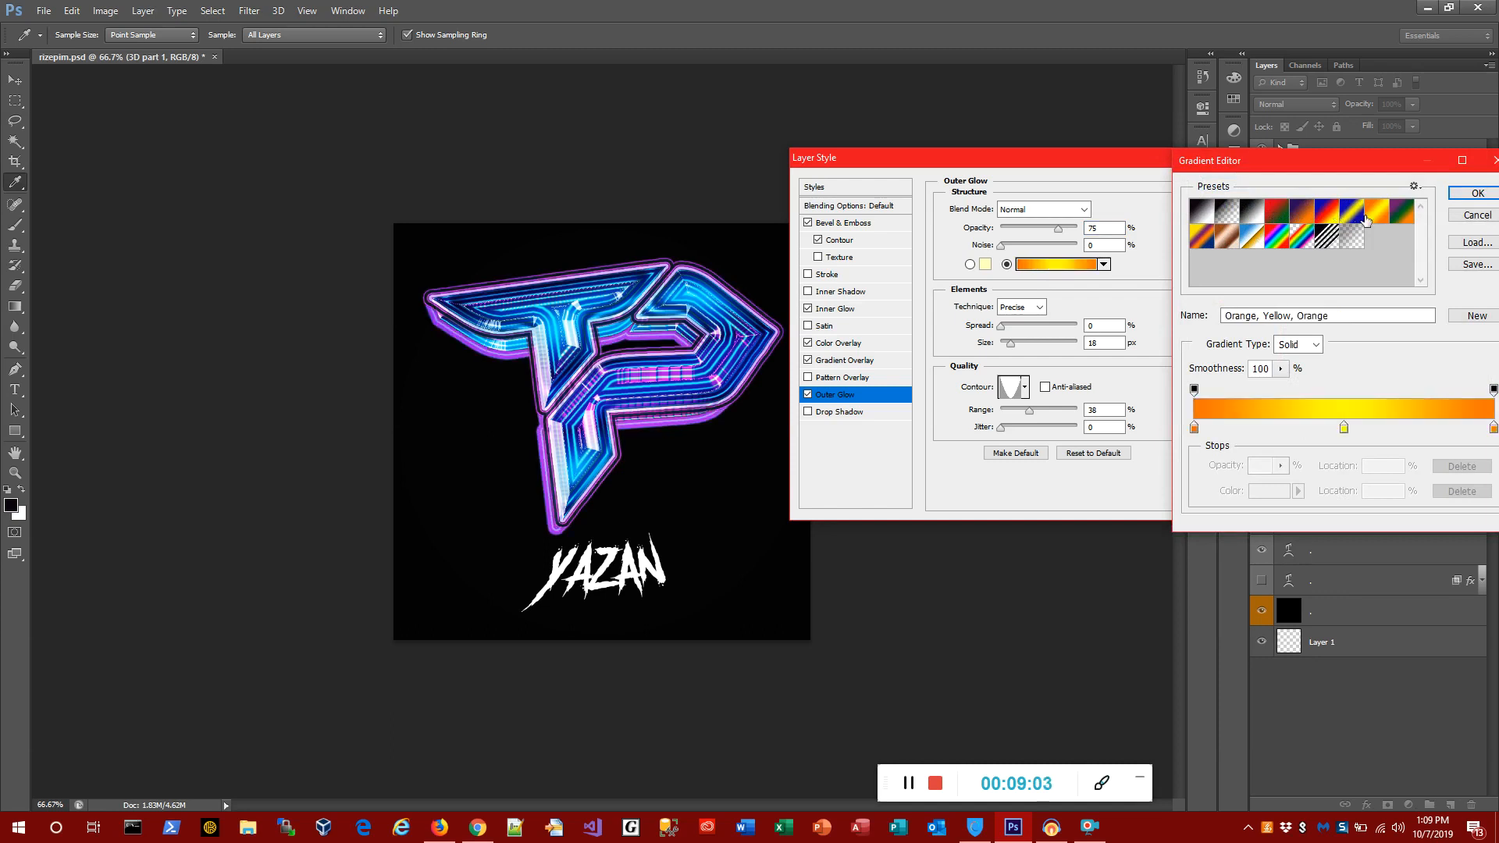
pyautogui.click(1310, 237)
pyautogui.click(1279, 237)
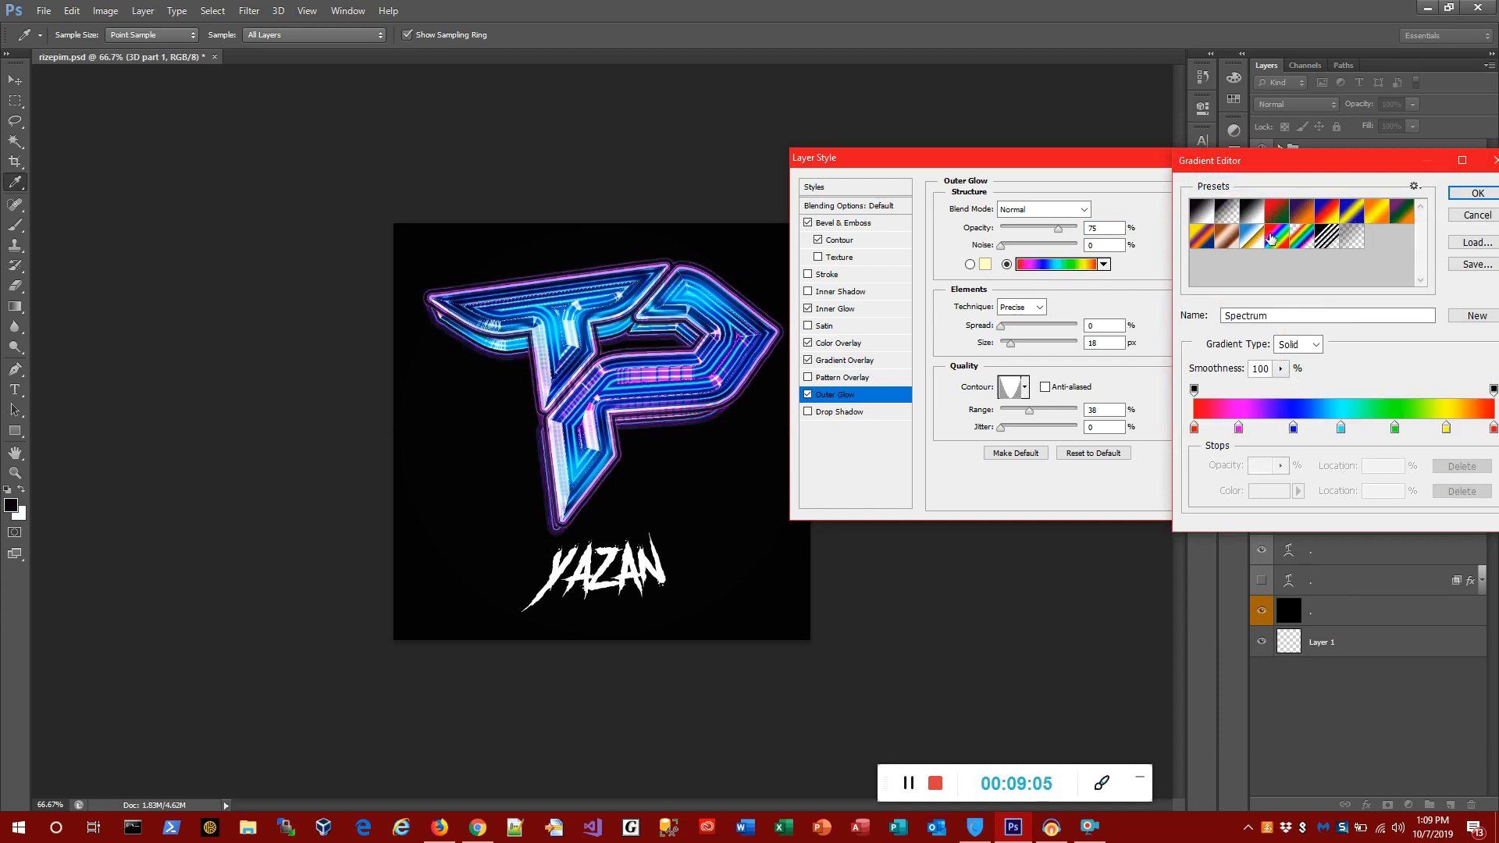
pyautogui.click(1297, 237)
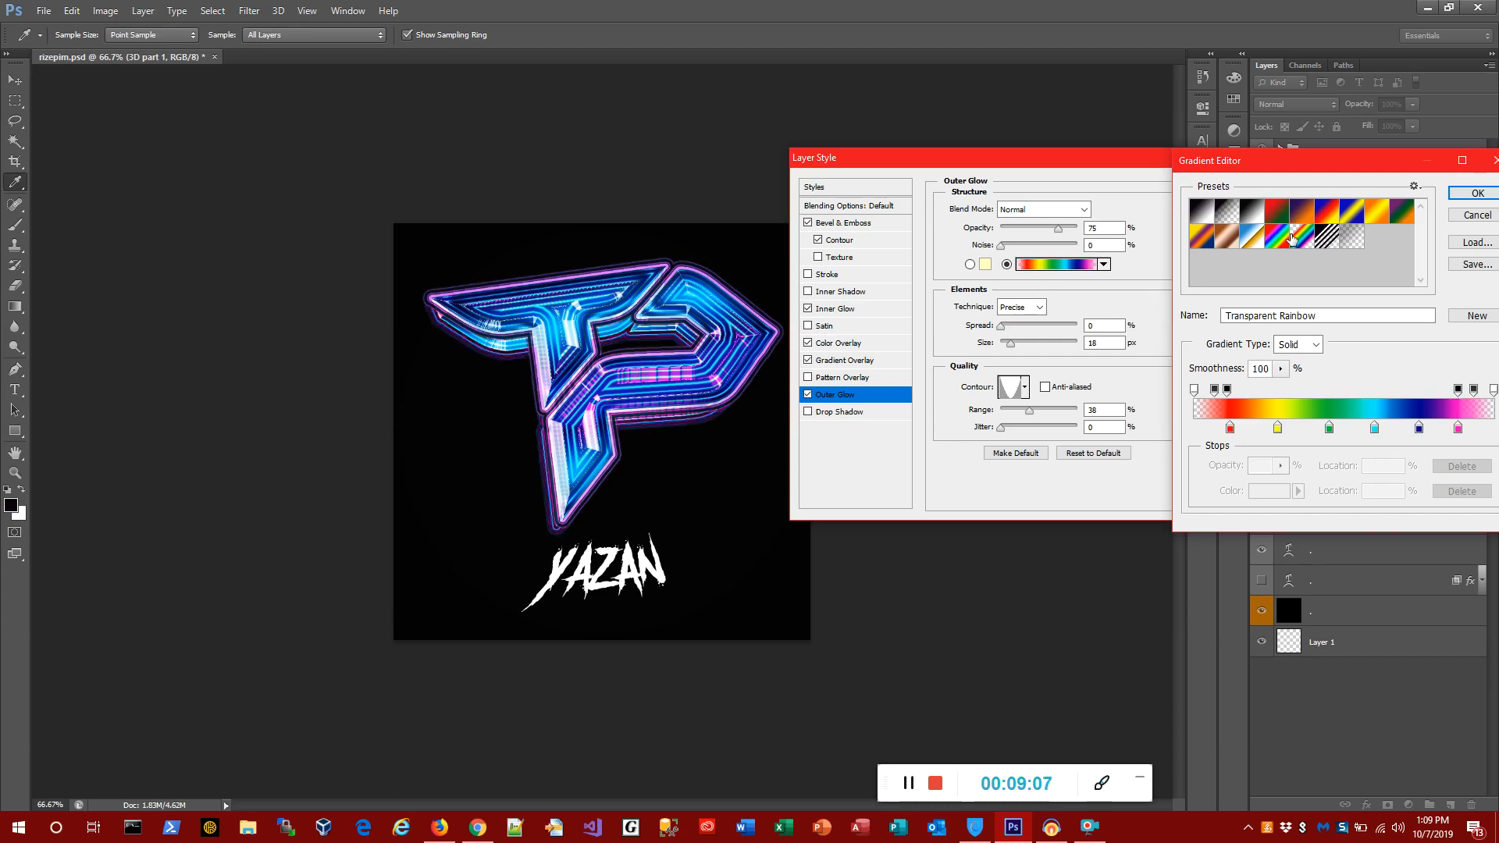
pyautogui.click(1477, 194)
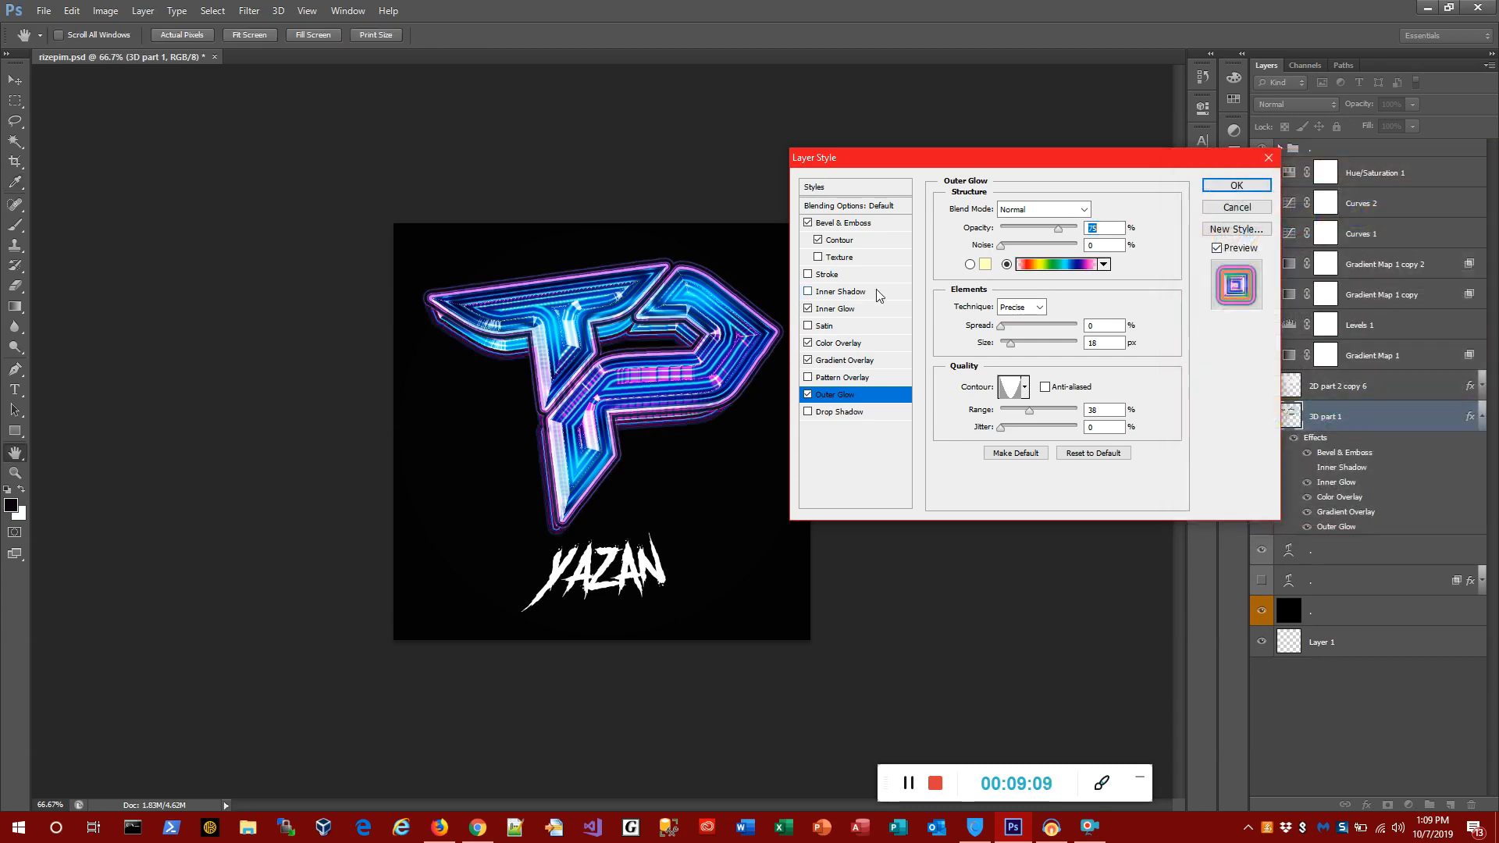
# Compare 3D part 1's outer glow off and on, keeping it enabled, and turn on the satin effect
pyautogui.click(808, 394)
pyautogui.click(808, 394)
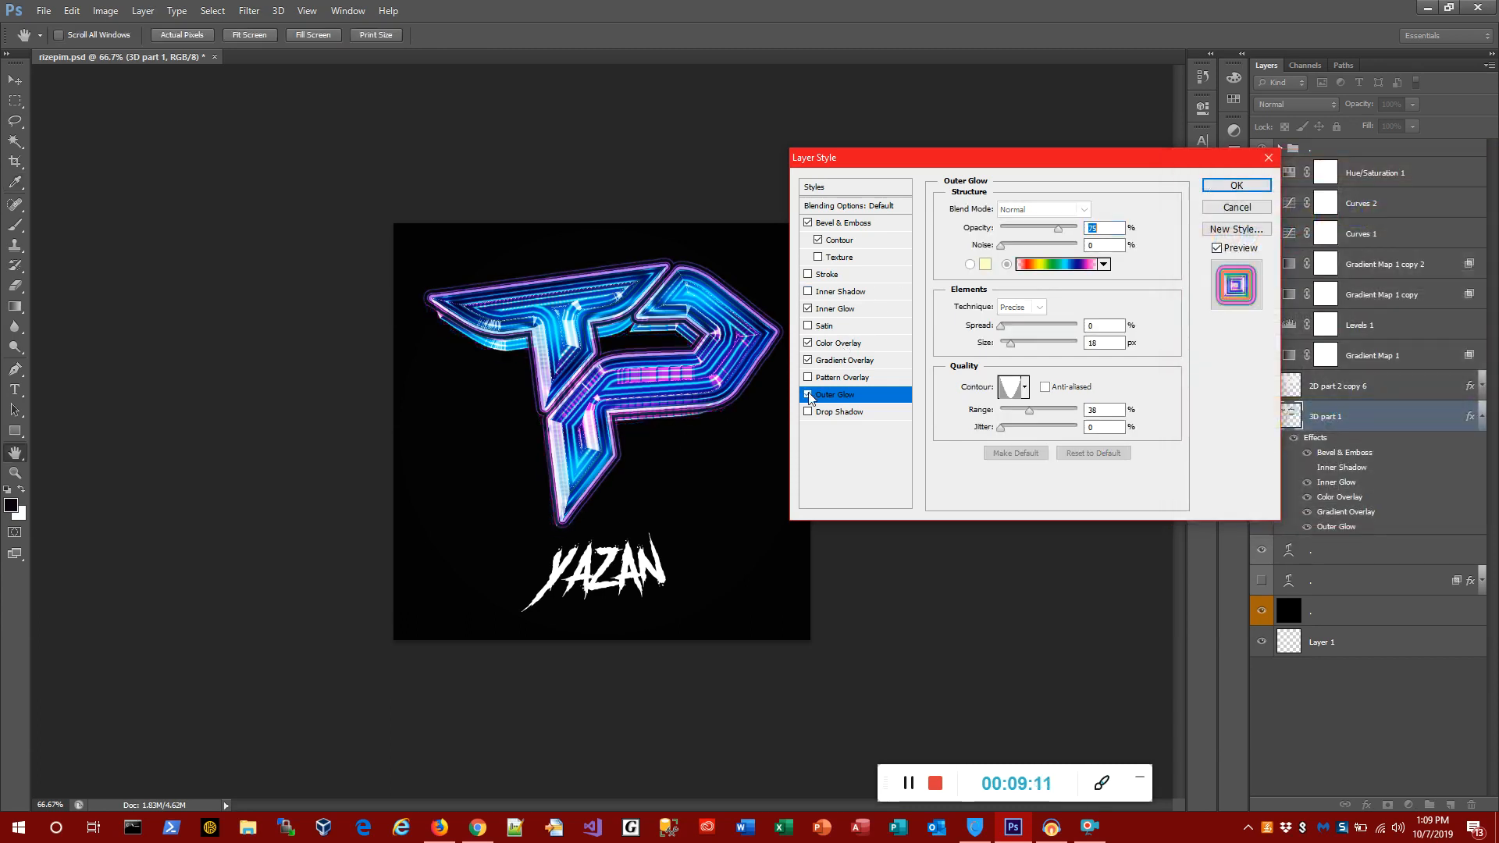
pyautogui.click(808, 326)
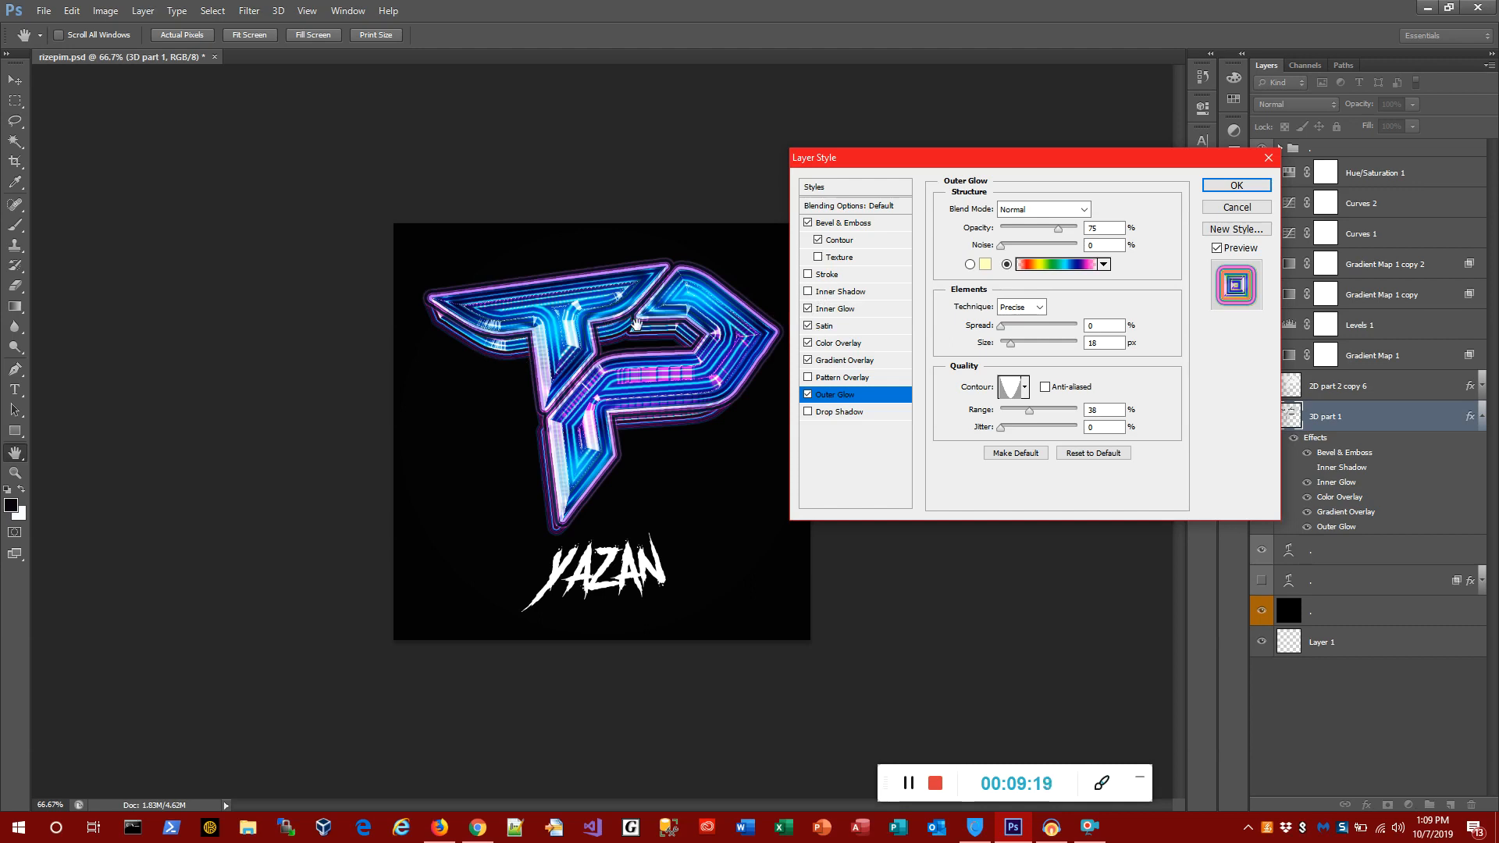
# Adjust the inner glow size of 3D part 1 to about 35 px and apply the layer style
pyautogui.click(809, 309)
pyautogui.click(844, 310)
pyautogui.click(1015, 359)
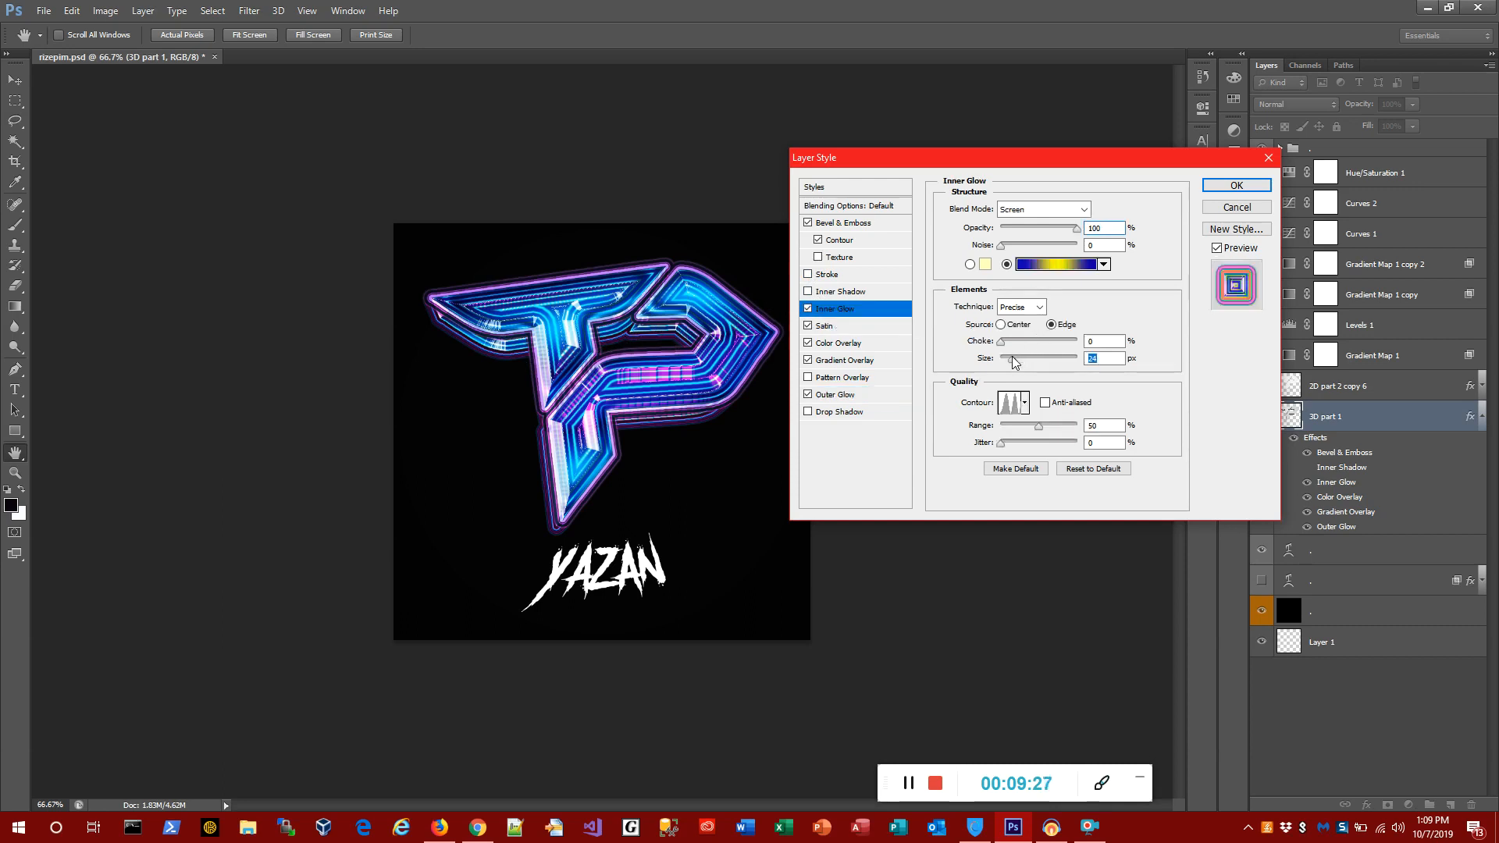
pyautogui.click(1010, 360)
pyautogui.click(1020, 360)
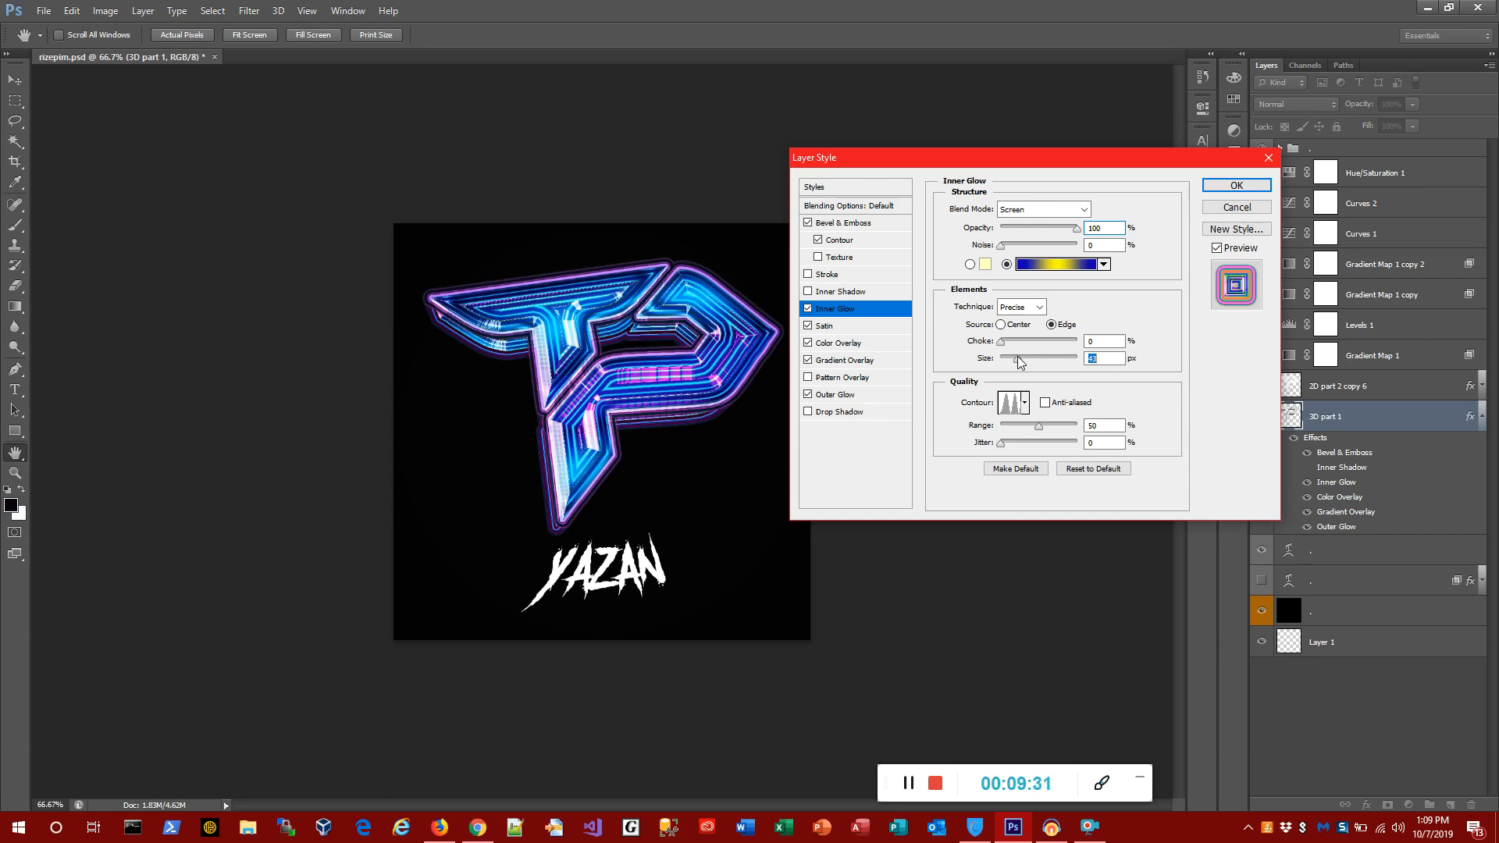
pyautogui.moveTo(1022, 358)
pyautogui.mouseDown()
pyautogui.moveTo(1035, 357)
pyautogui.moveTo(1017, 361)
pyautogui.mouseUp()
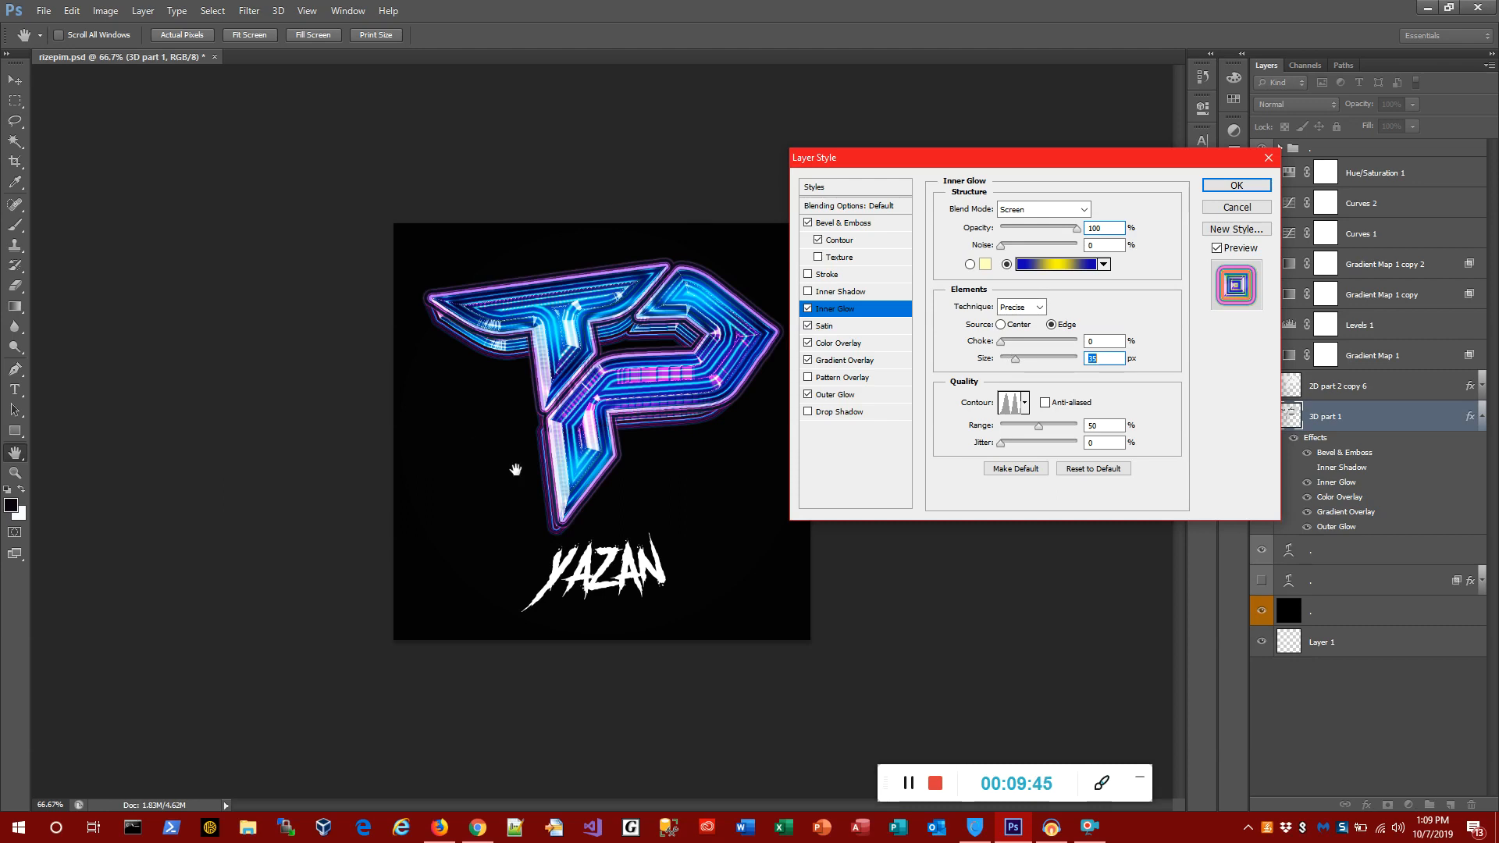
pyautogui.click(1239, 186)
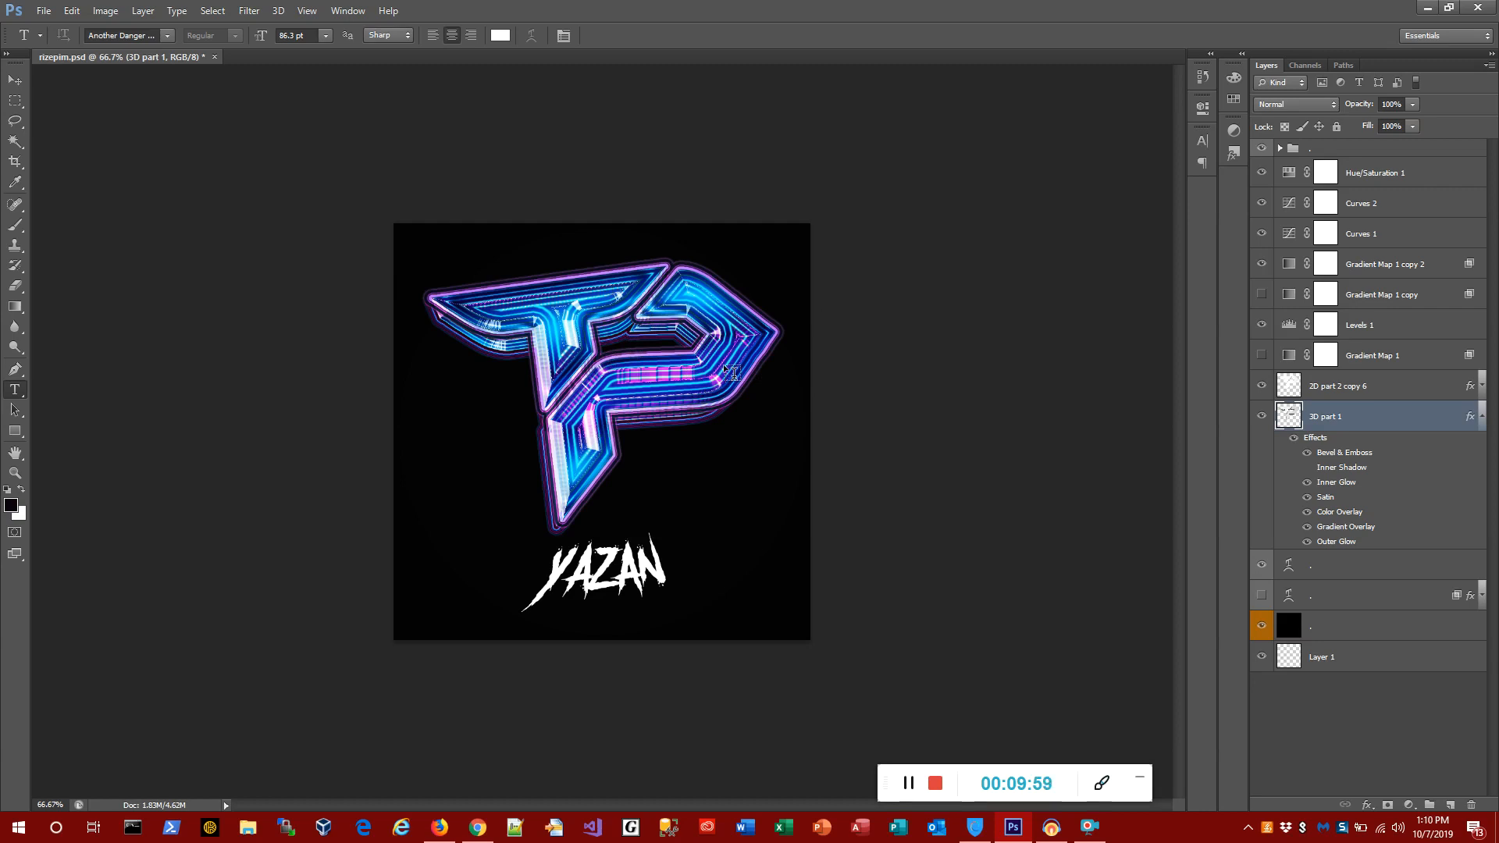
pyautogui.doubleClick(1349, 560)
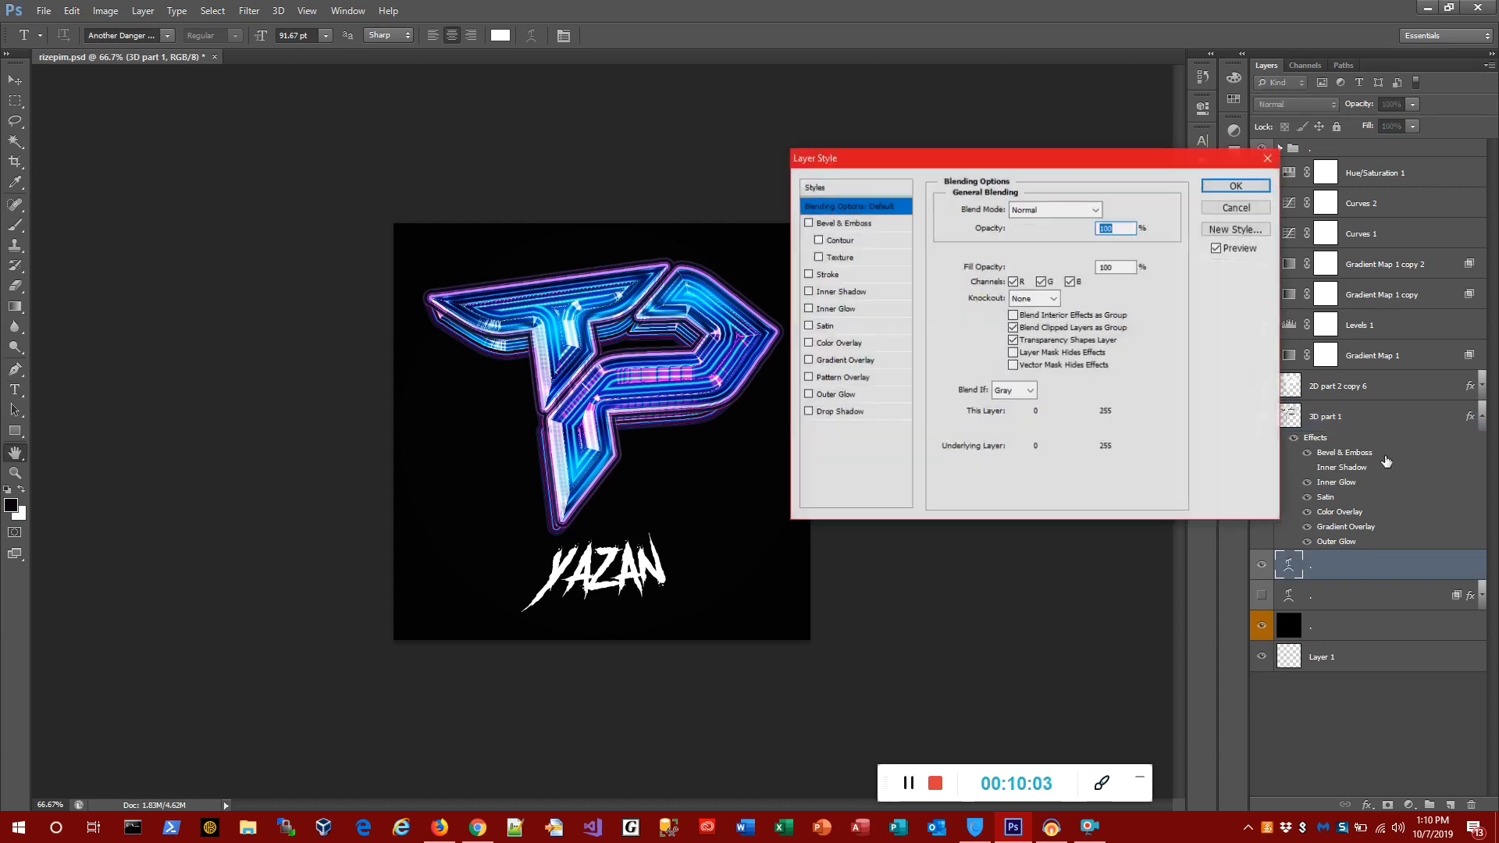
pyautogui.click(1236, 207)
pyautogui.click(1390, 416)
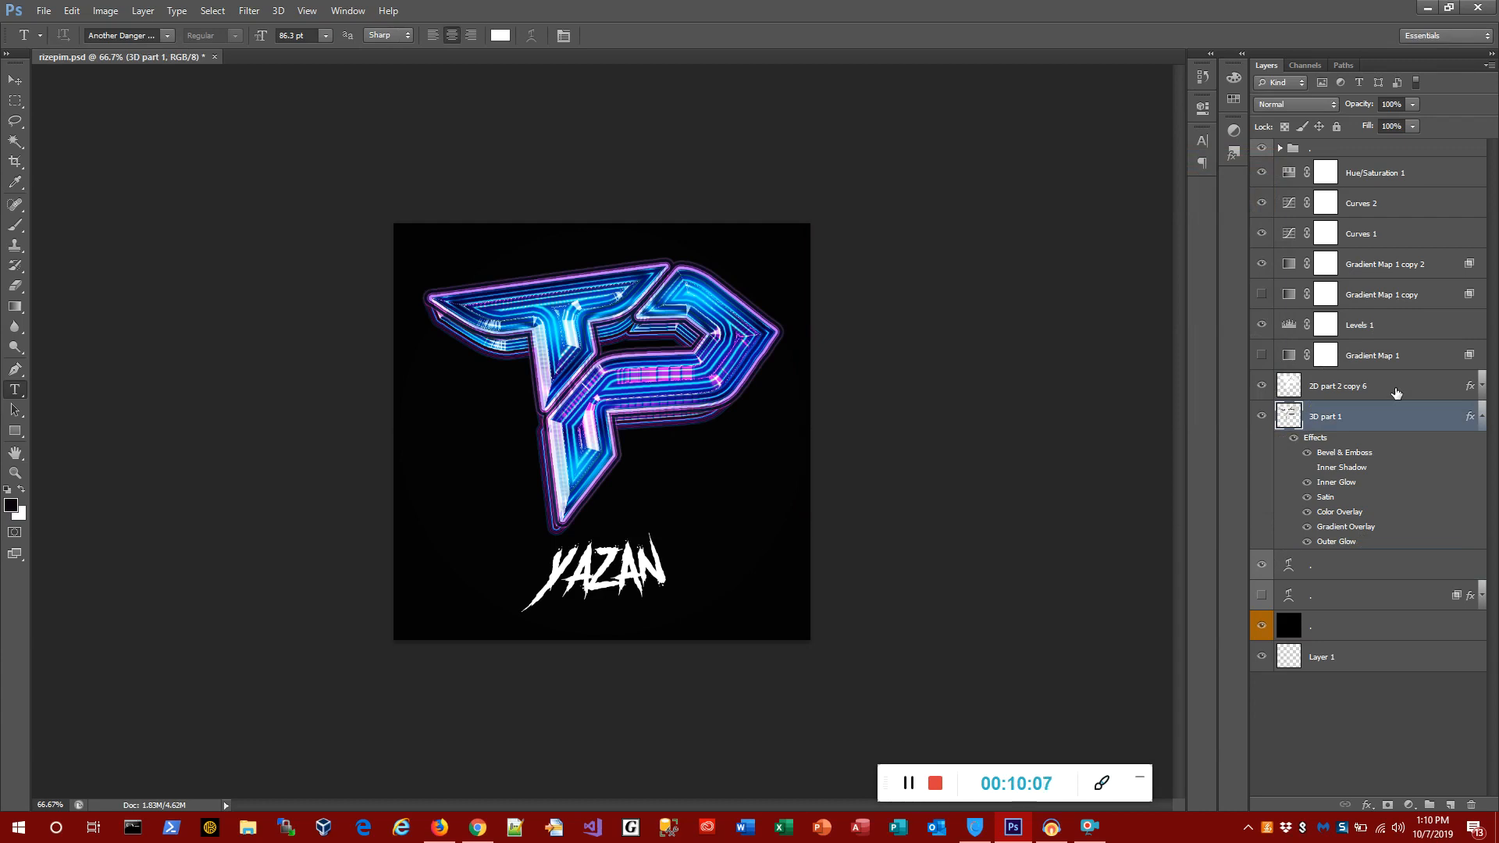
# Copy the layer style from 2D part 2 copy 6 and paste it onto the white text layer beneath the logo
pyautogui.click(1396, 393)
pyautogui.rightClick(1396, 394)
pyautogui.click(1279, 472)
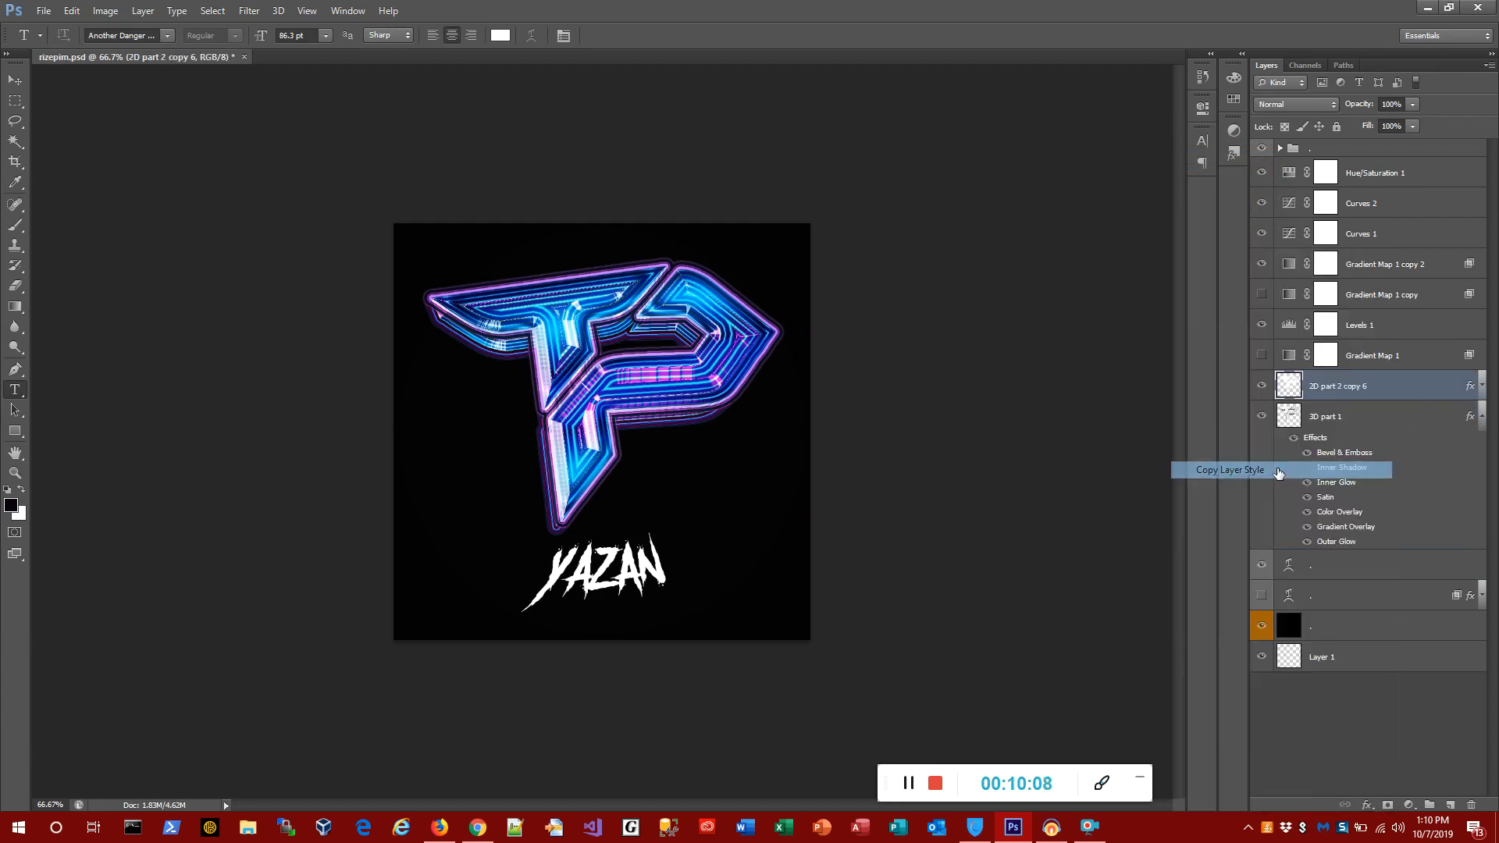
pyautogui.click(1365, 571)
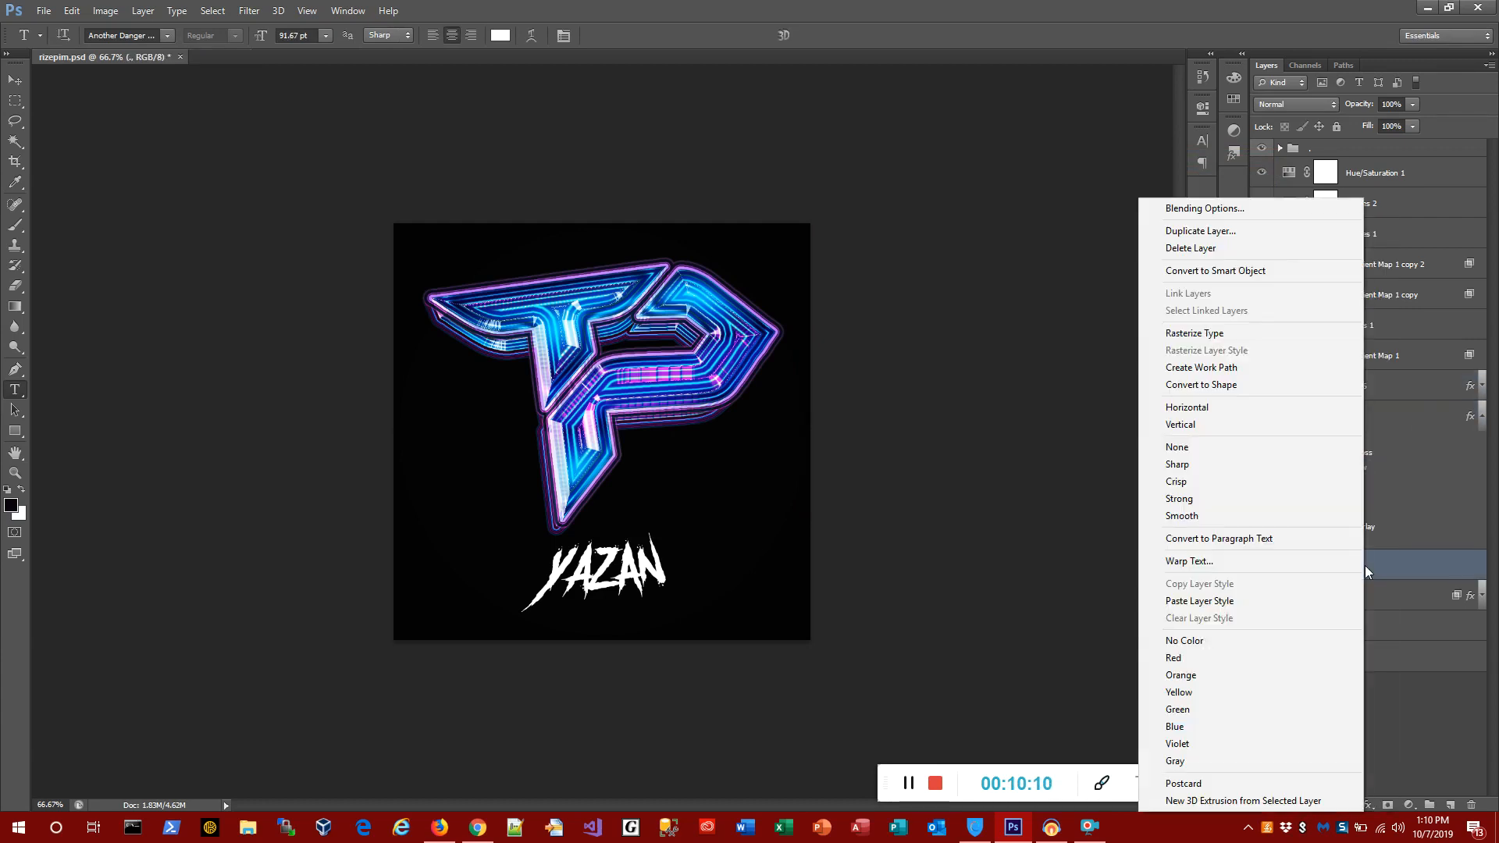
pyautogui.click(1209, 600)
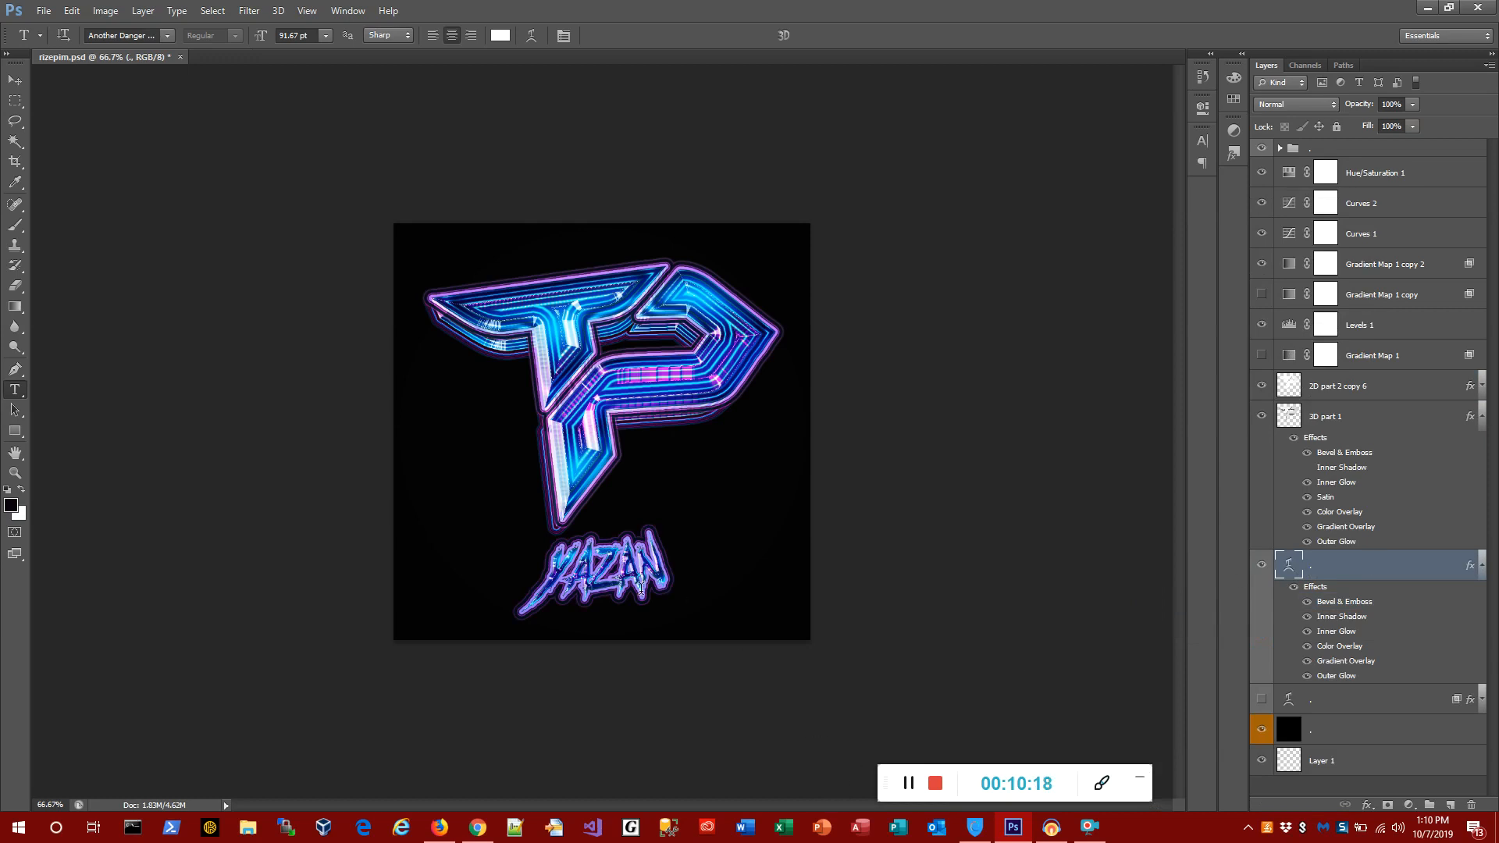
pyautogui.click(599, 581)
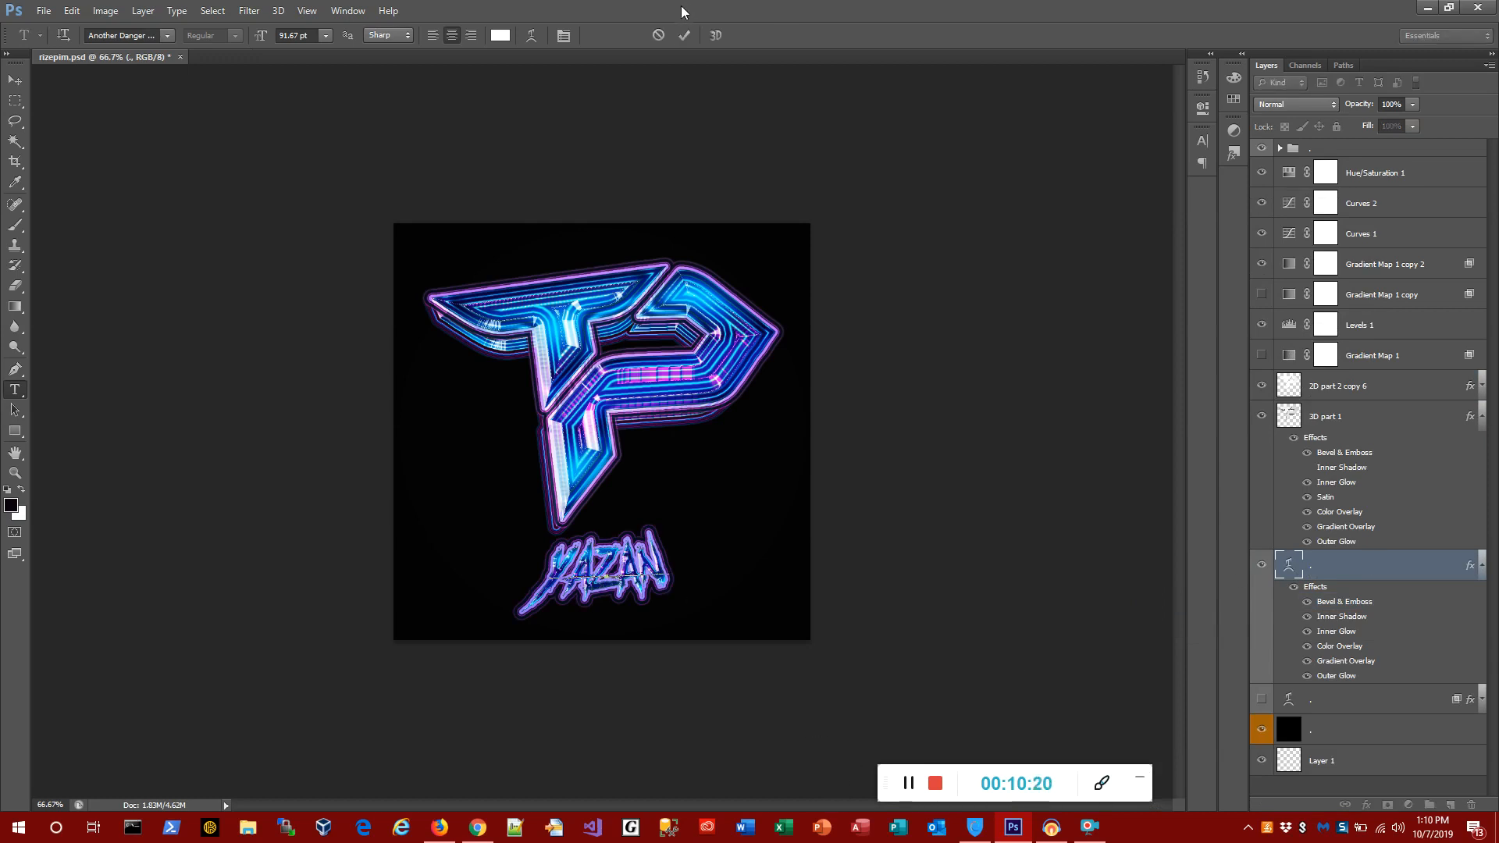
pyautogui.click(683, 35)
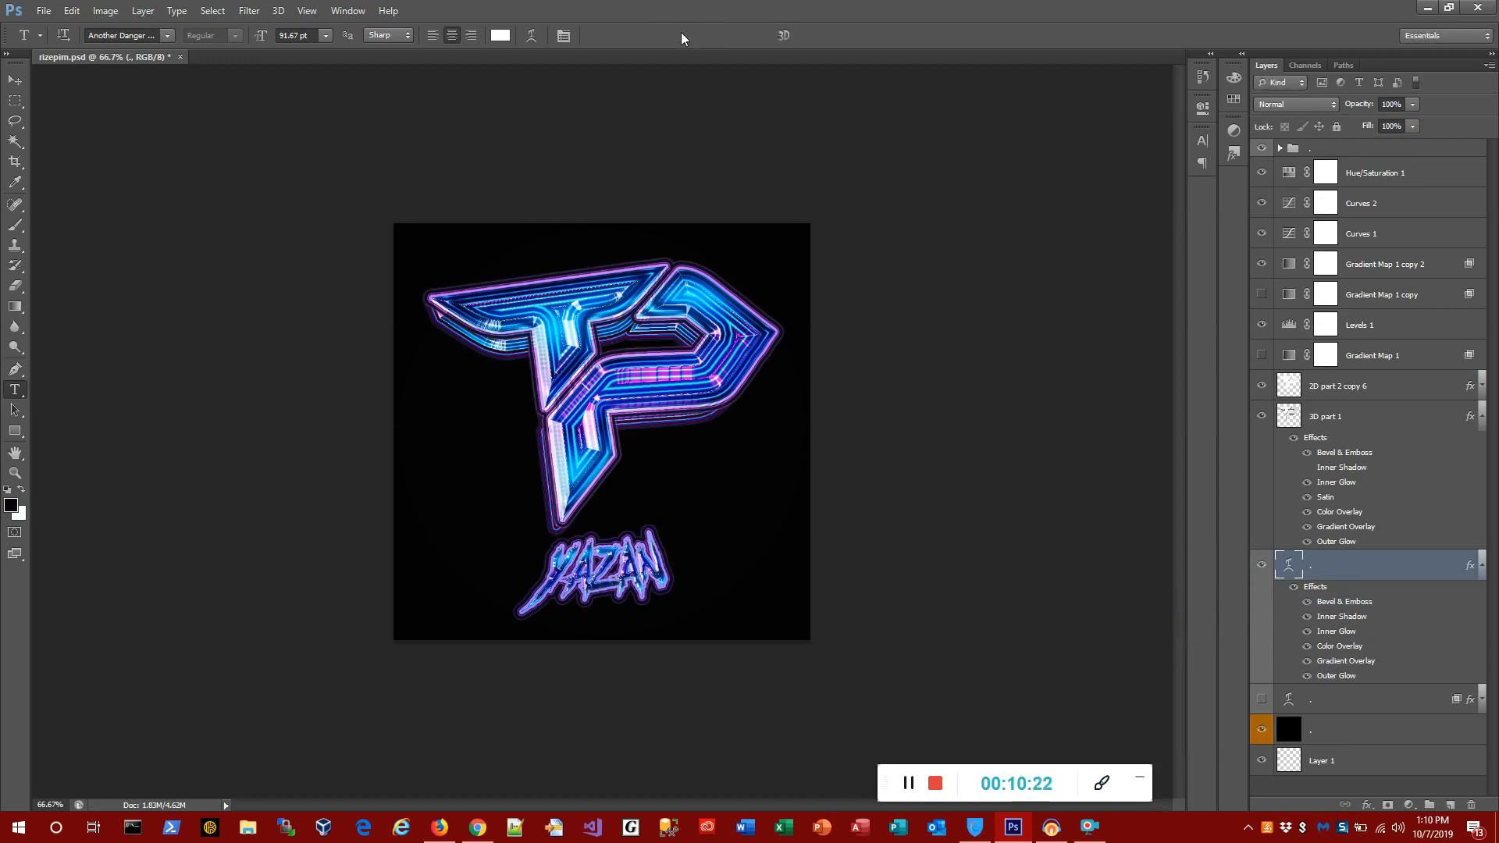